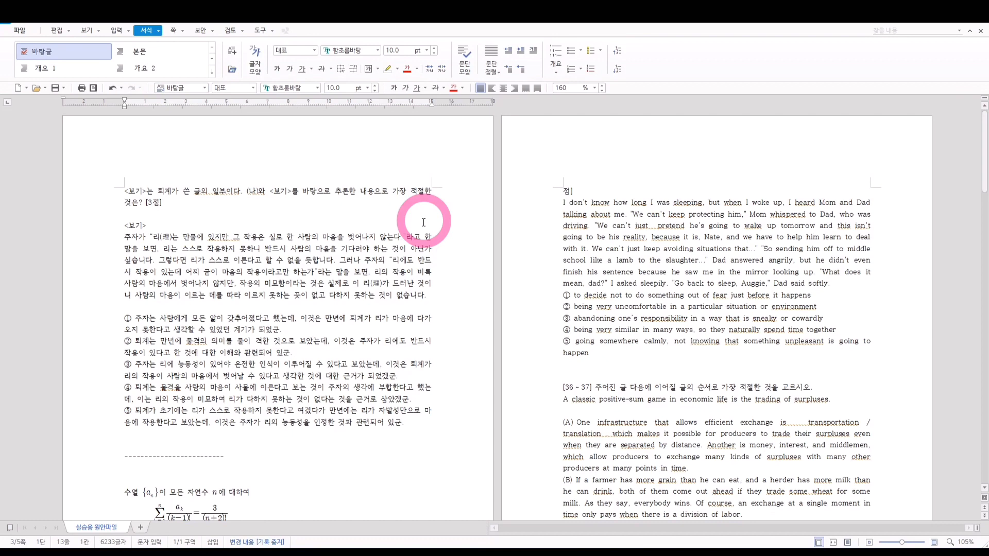
# - Look through the exam questions on all pages of the practice document, then return to its first page
pyautogui.scroll(-3, 375, 341)
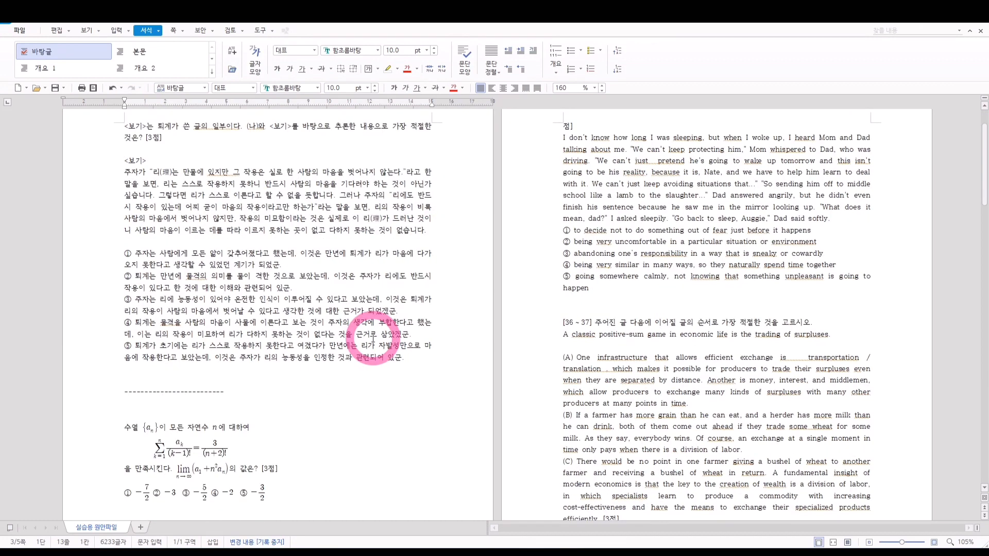
pyautogui.scroll(-12, 373, 339)
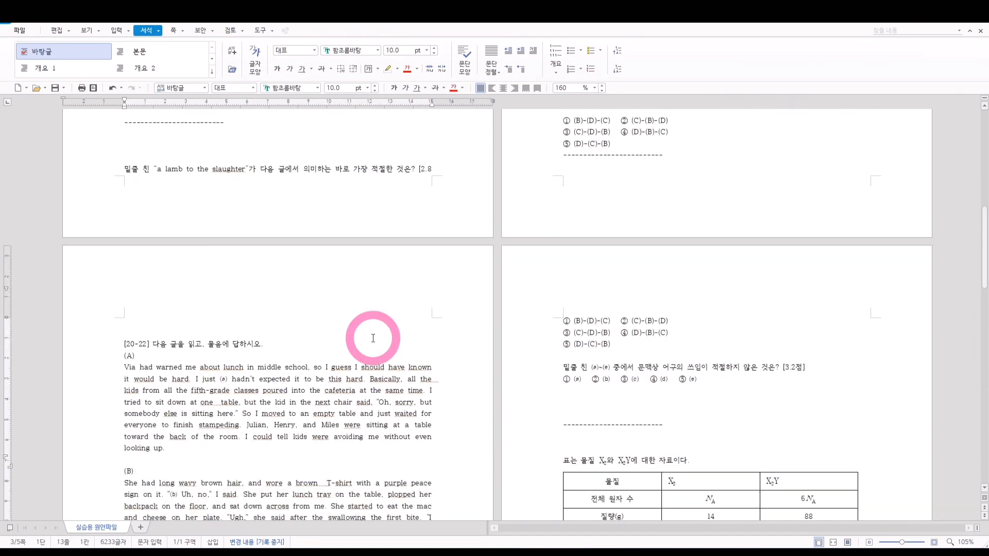
pyautogui.scroll(-12, 373, 338)
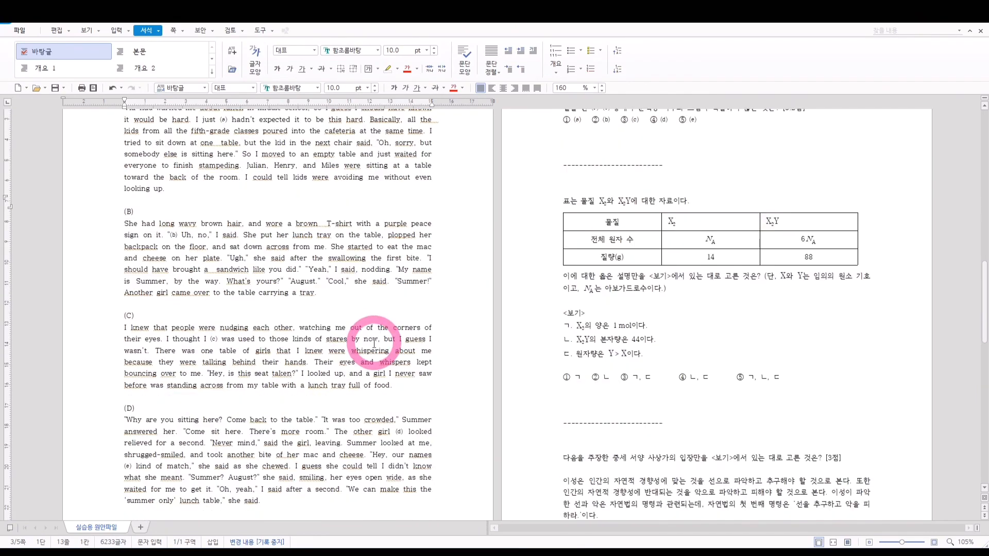
pyautogui.scroll(-8, 375, 341)
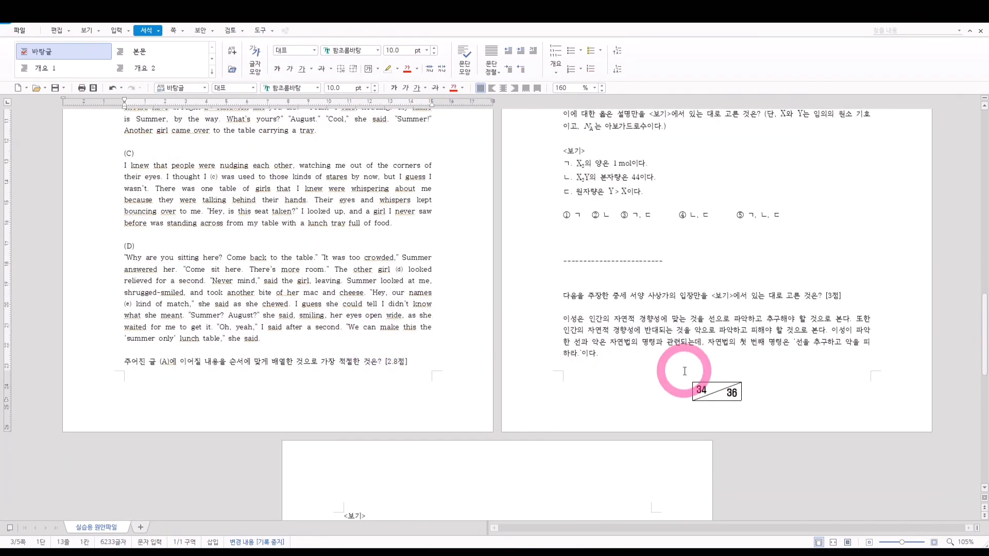
pyautogui.scroll(5, 683, 367)
pyautogui.scroll(-18, 740, 393)
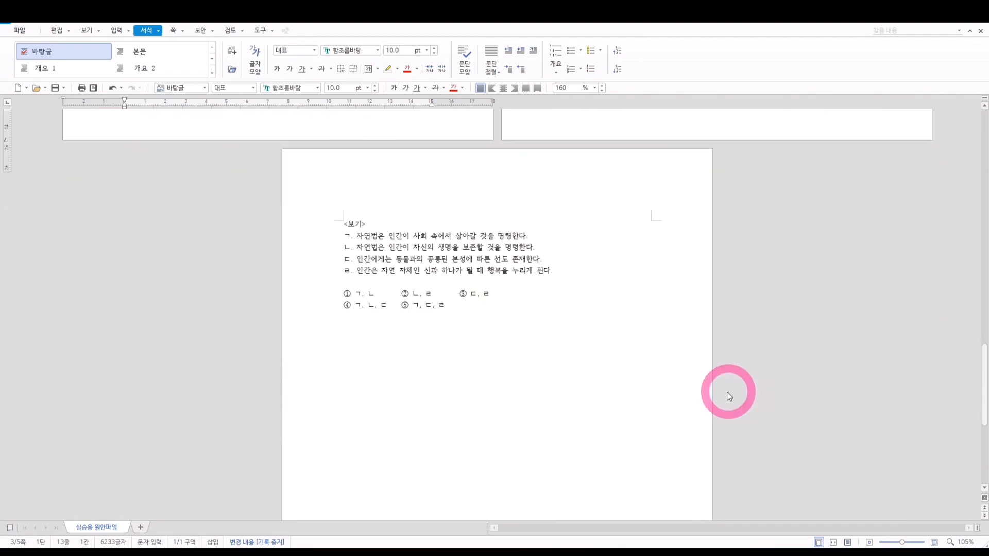
pyautogui.click(490, 325)
pyautogui.scroll(20, 603, 342)
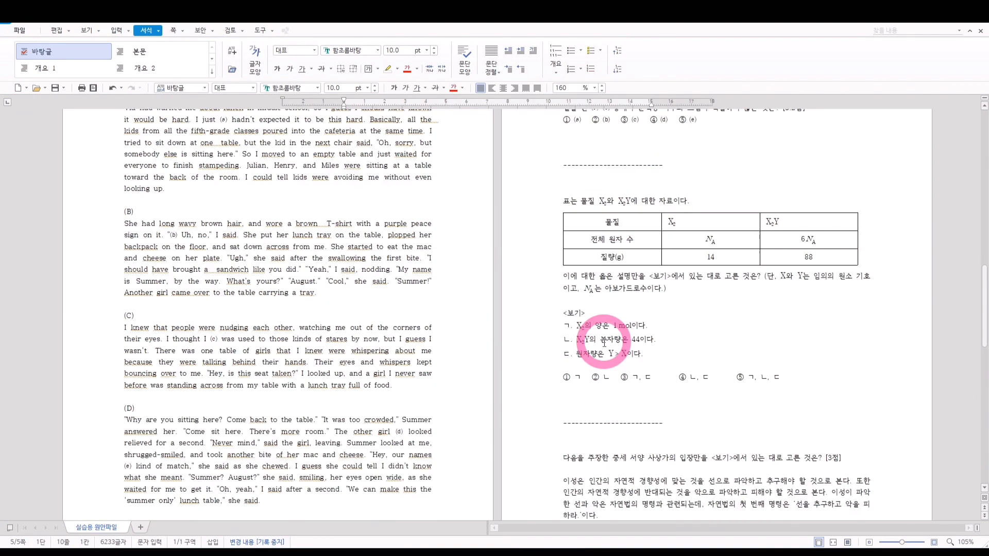
pyautogui.scroll(-20, 603, 342)
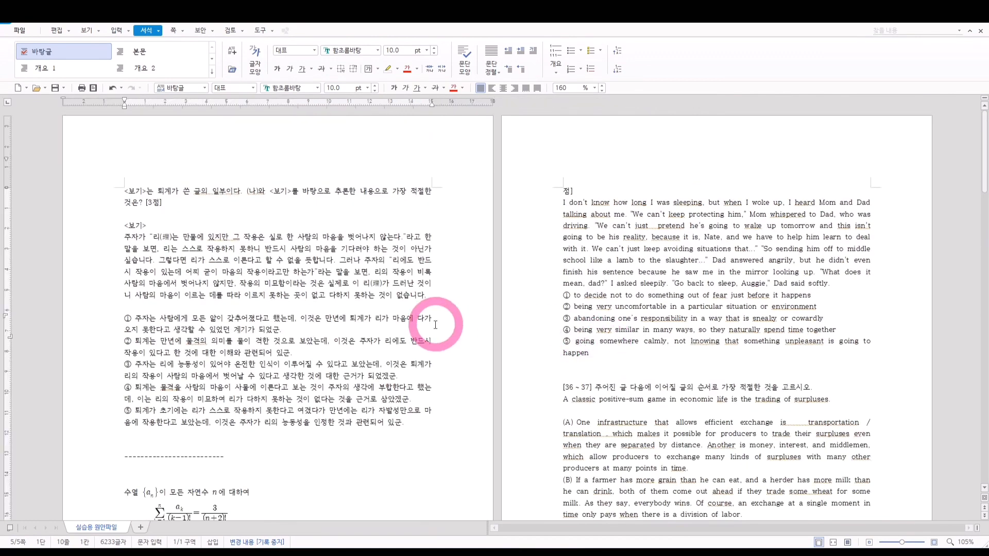
# - Place the cursor in answer choice ① and review the full list of styles in the document
pyautogui.click(435, 325)
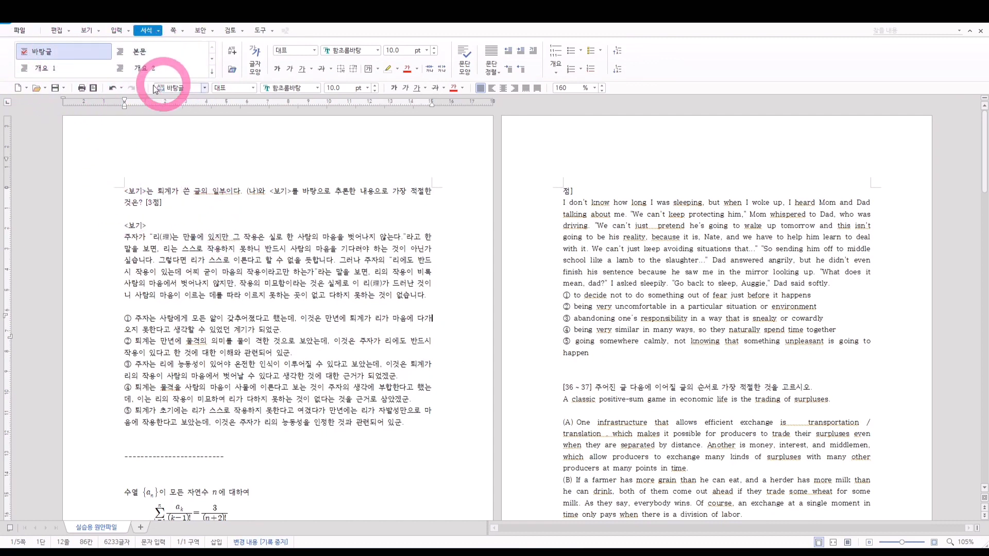
pyautogui.click(215, 72)
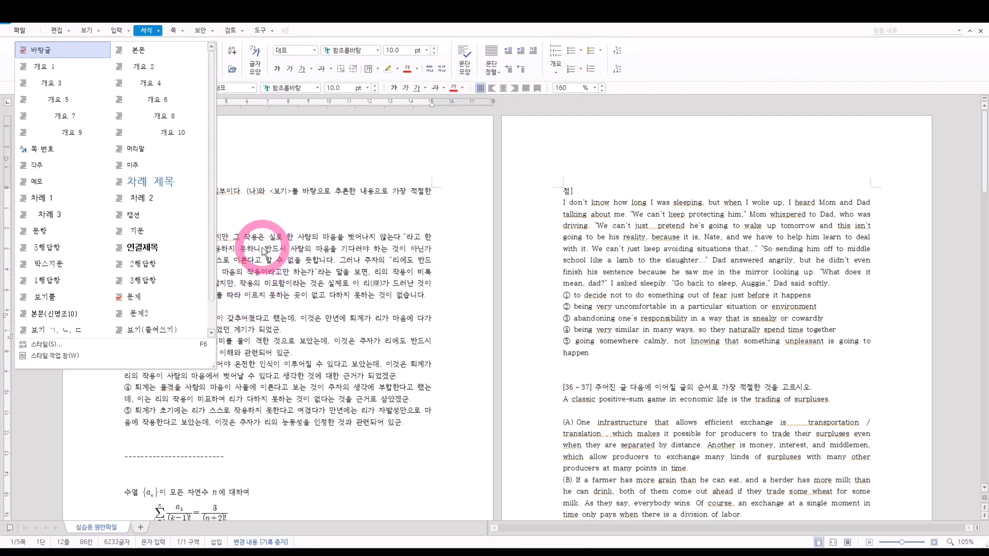
pyautogui.press('Escape')
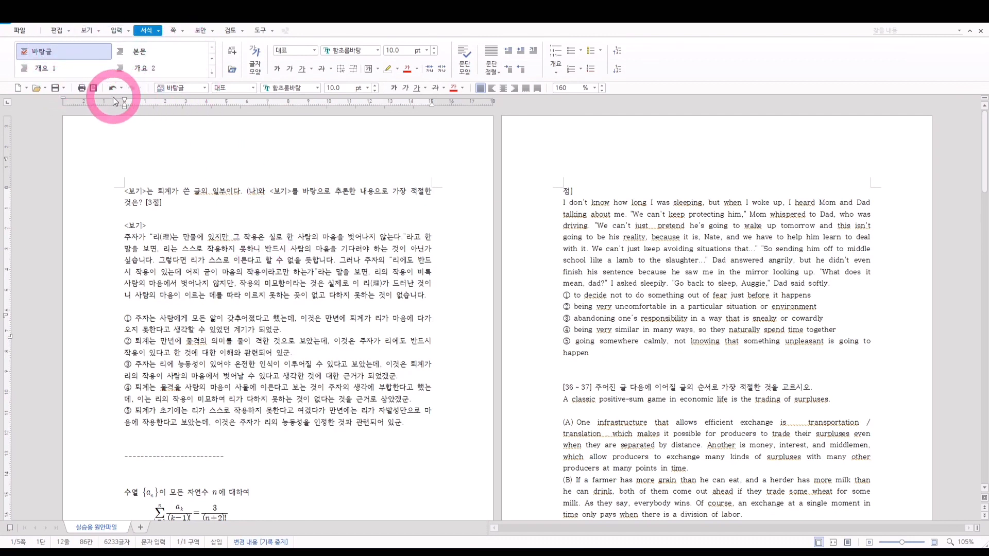
# - Open the style import dialog (스타일 가져오기) from the document's style settings and move it clear of the settings behind it
pyautogui.click(212, 76)
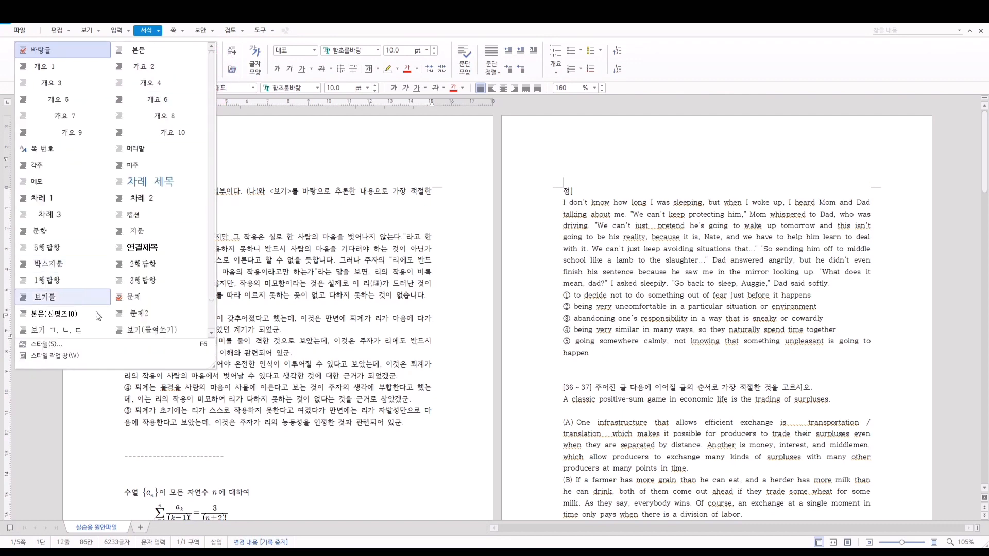
pyautogui.click(94, 346)
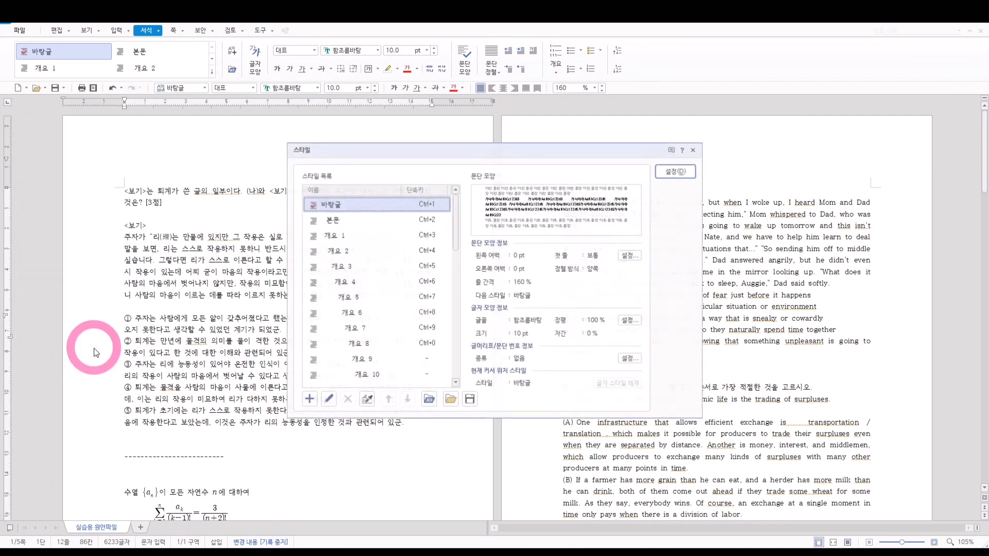
pyautogui.click(450, 400)
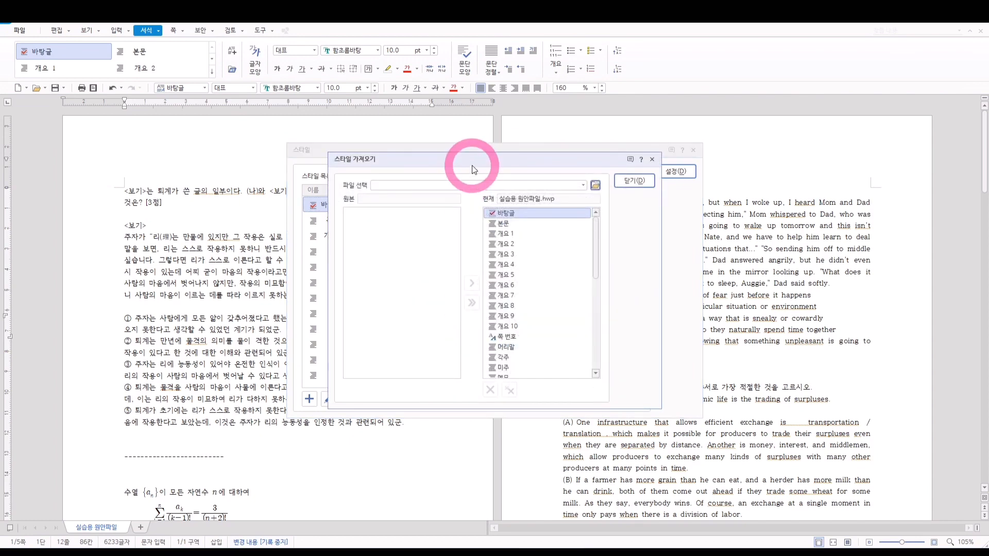
pyautogui.moveTo(472, 165); pyautogui.dragTo(446, 97)
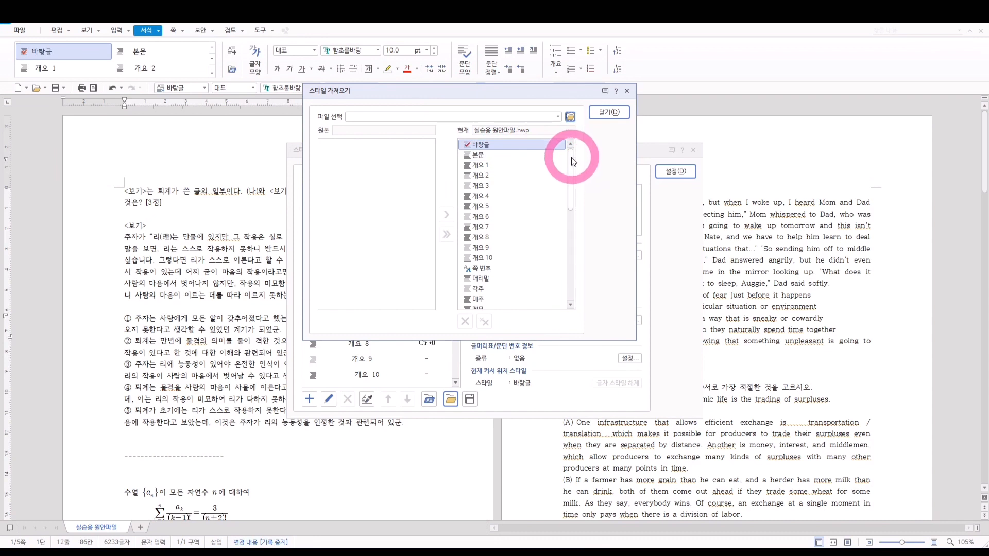
# - Select all styles of 실습용 원안파일.hwp from 바탕글 to 영어지문(A)(B)(C) and clear the whole style list
pyautogui.moveTo(572, 157); pyautogui.dragTo(572, 147)
pyautogui.click(530, 146)
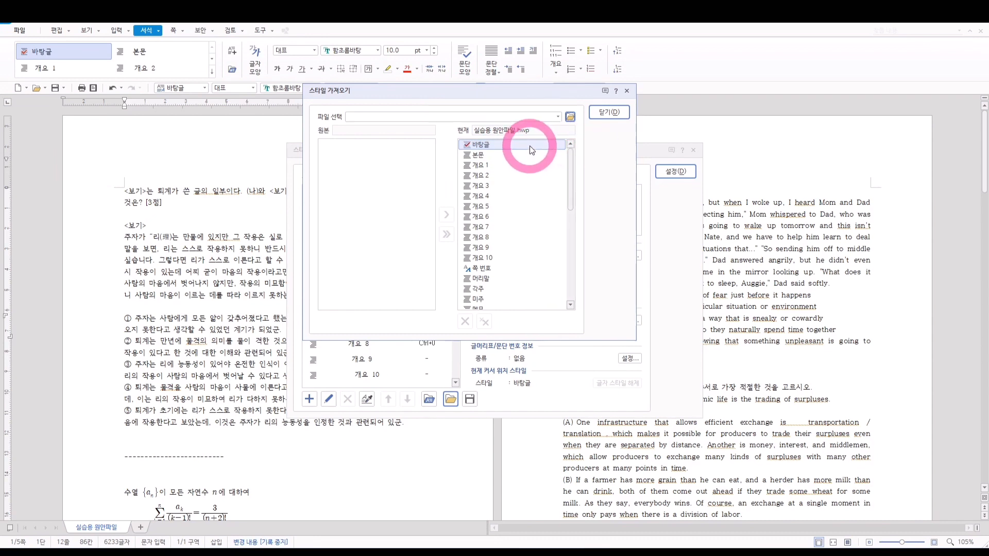
pyautogui.moveTo(530, 146)
pyautogui.mouseDown()
pyautogui.moveTo(548, 168)
pyautogui.moveTo(538, 152)
pyautogui.mouseUp()
pyautogui.moveTo(573, 165); pyautogui.dragTo(554, 290)
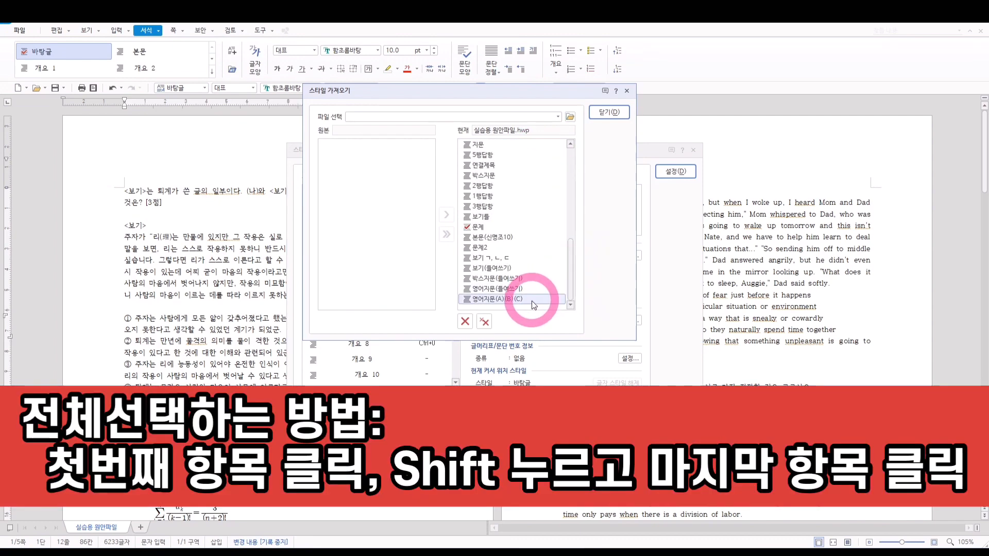
pyautogui.keyDown('shift'); pyautogui.click(532, 301); pyautogui.keyUp('shift')
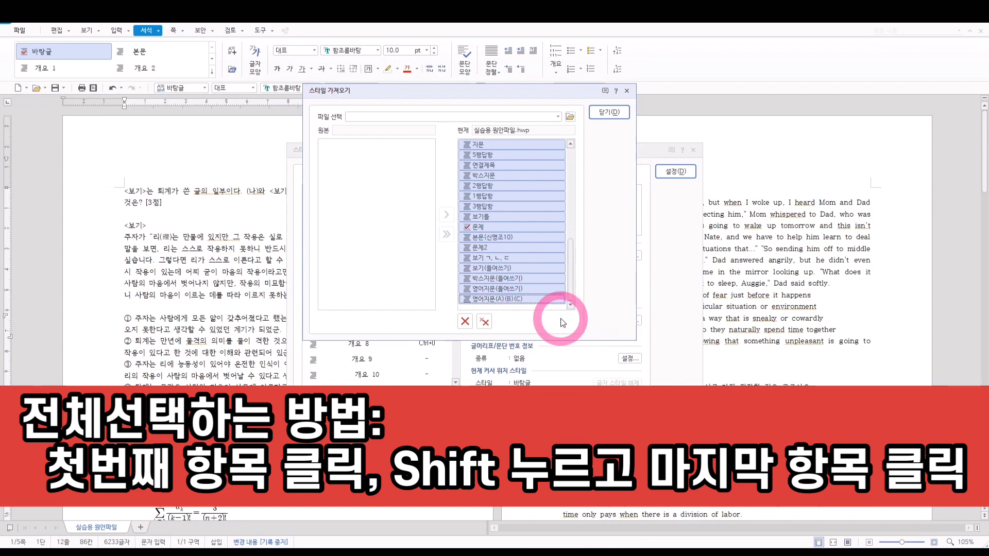
pyautogui.click(484, 322)
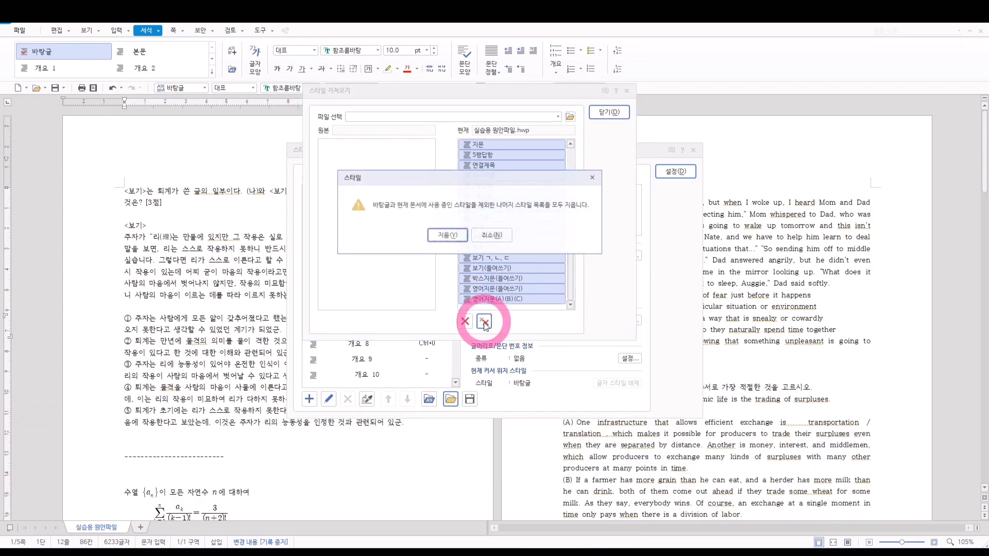
pyautogui.click(446, 242)
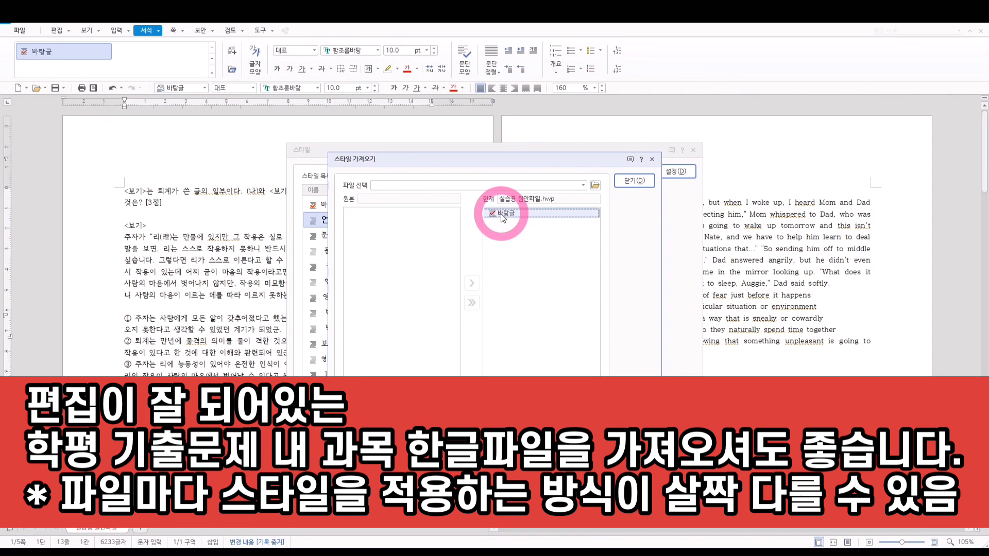
# - Load B4원안지 문제유형 모음 (2) as the style source and copy all its styles into the current file, overwriting same-named ones
pyautogui.click(596, 185)
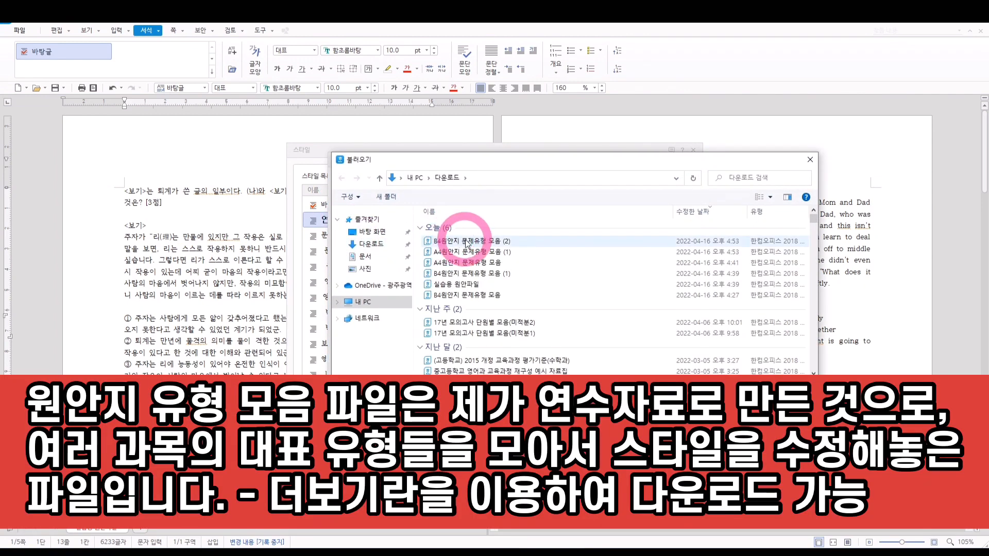
pyautogui.doubleClick(467, 242)
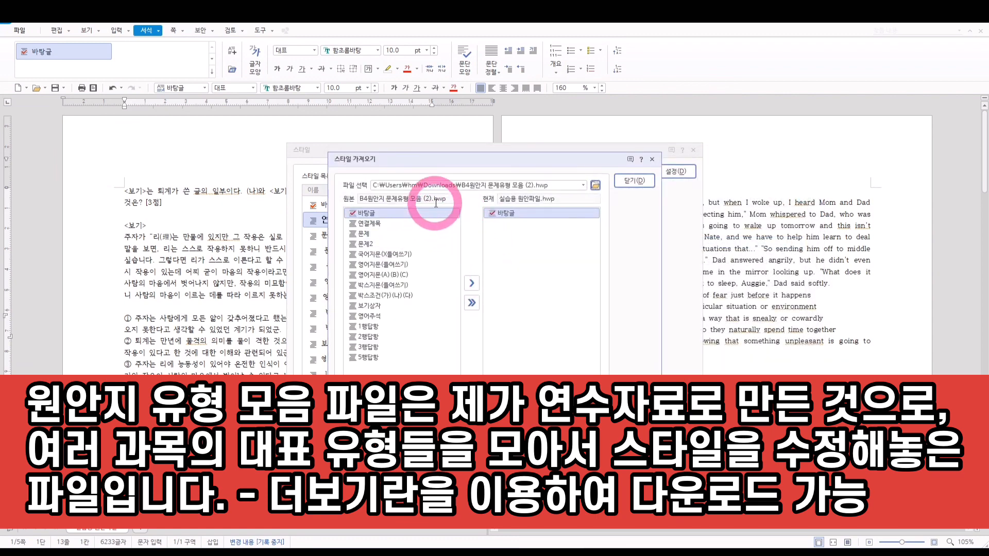
pyautogui.click(474, 303)
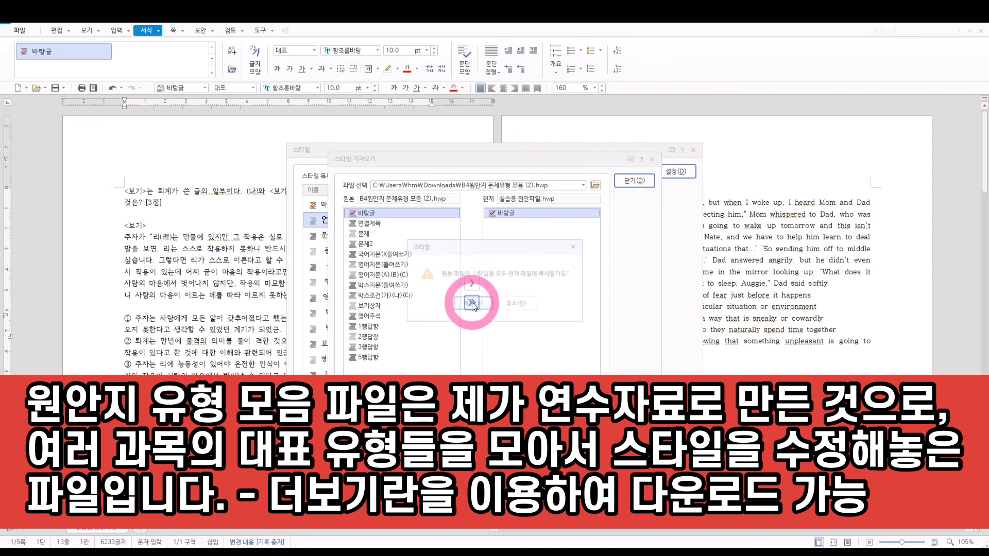
pyautogui.click(473, 304)
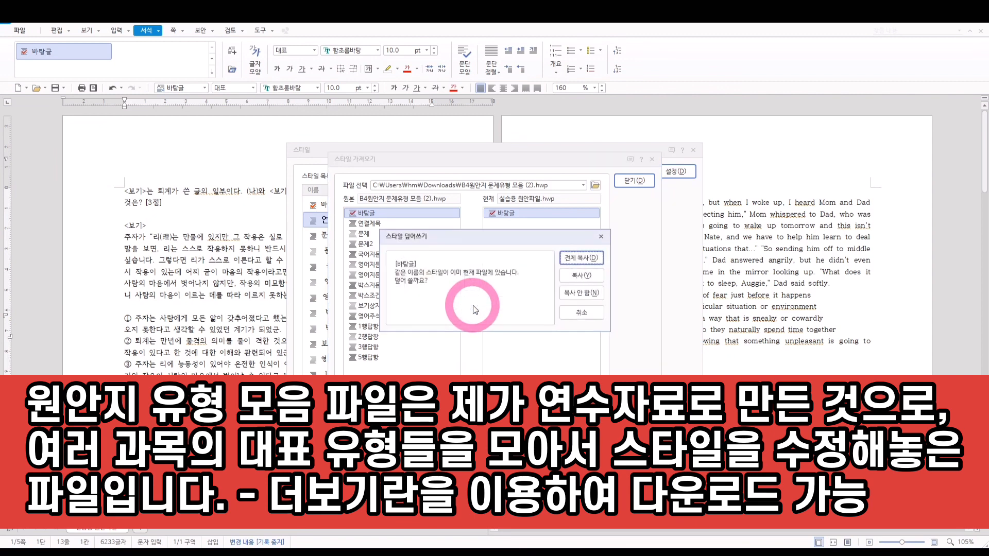
pyautogui.click(585, 258)
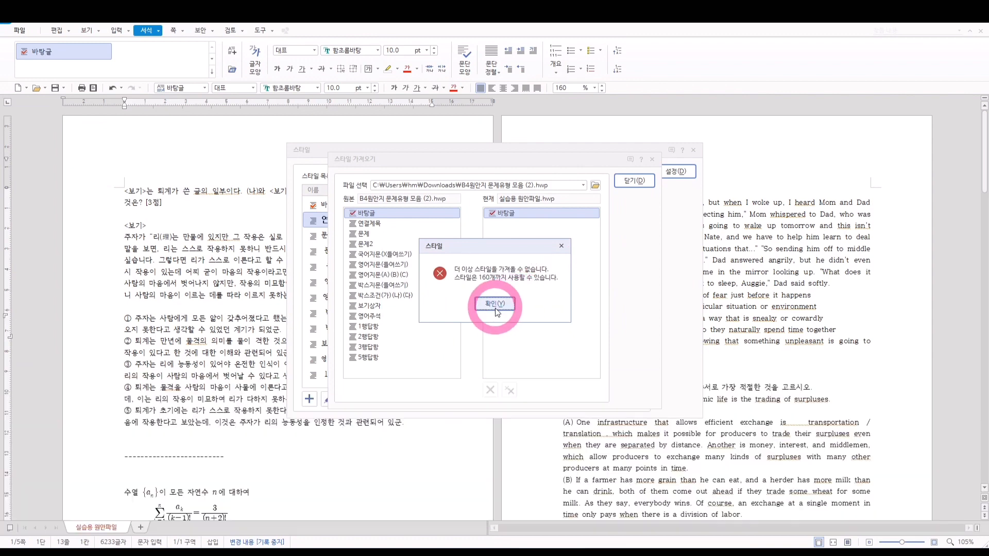
pyautogui.click(496, 304)
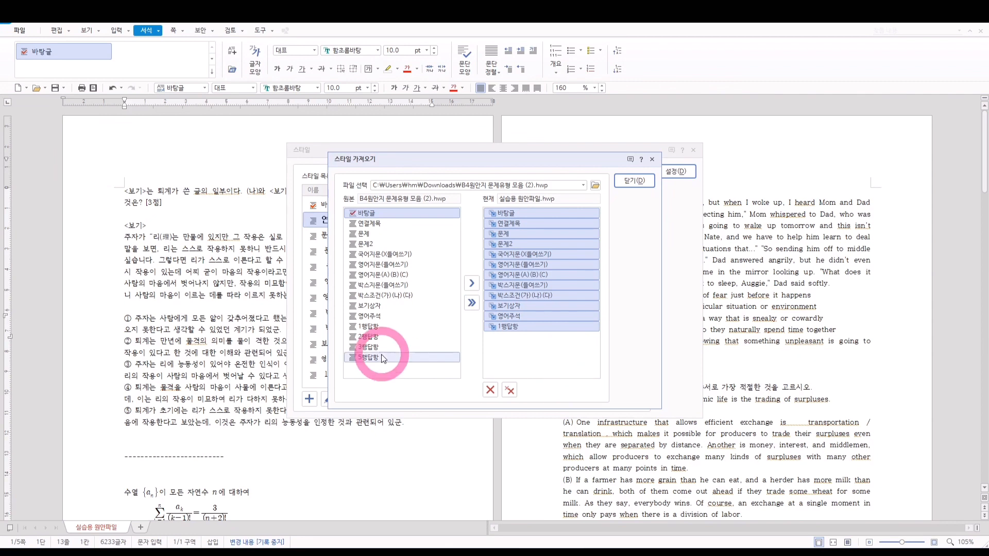
# - Try to copy the 2행답항 style individually from the source file into the current file
pyautogui.click(526, 327)
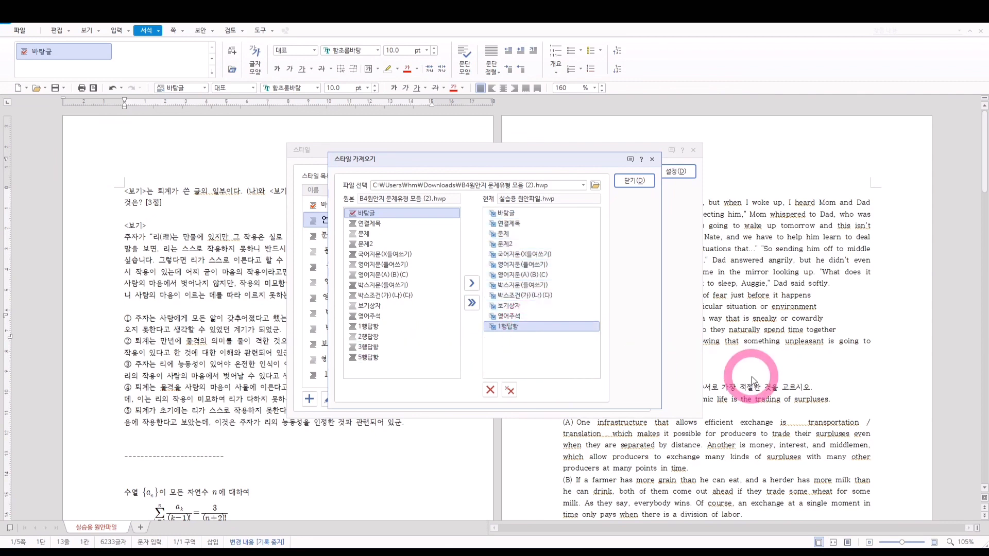
pyautogui.click(415, 329)
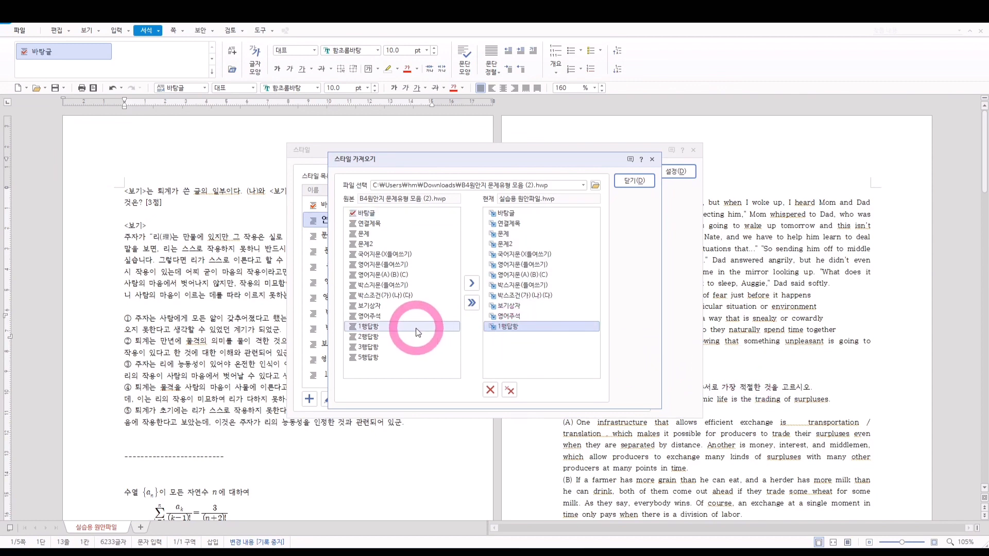
pyautogui.click(412, 338)
pyautogui.click(411, 348)
pyautogui.click(418, 336)
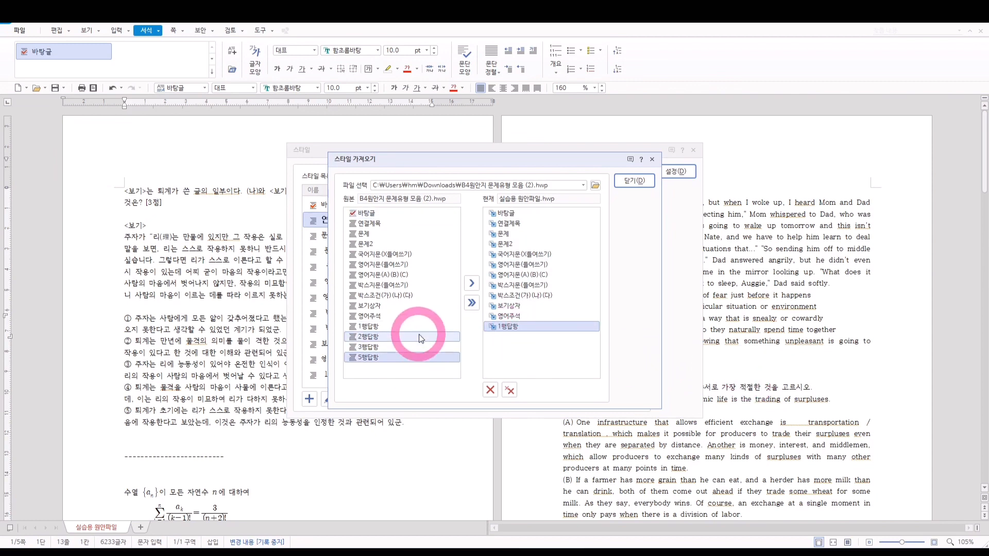
pyautogui.click(472, 283)
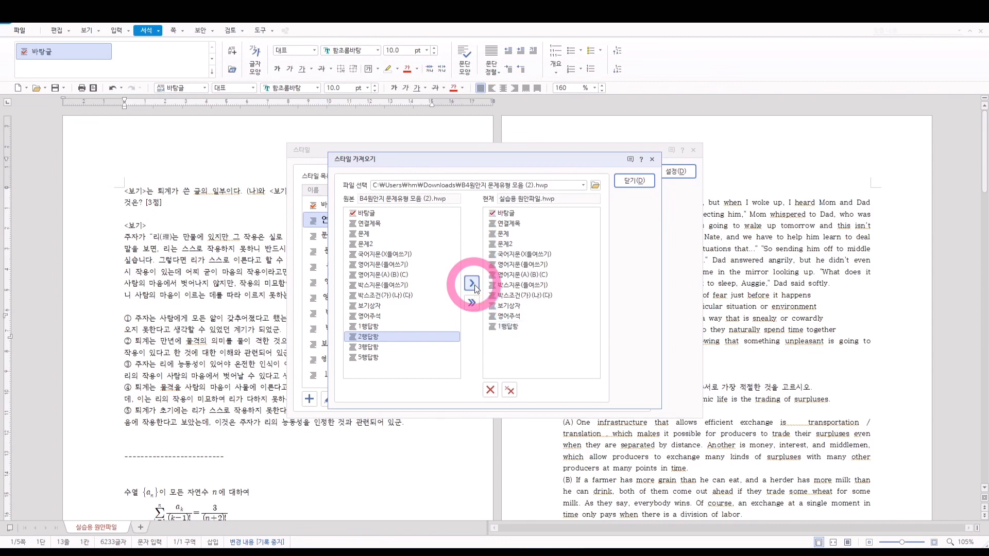
pyautogui.click(556, 352)
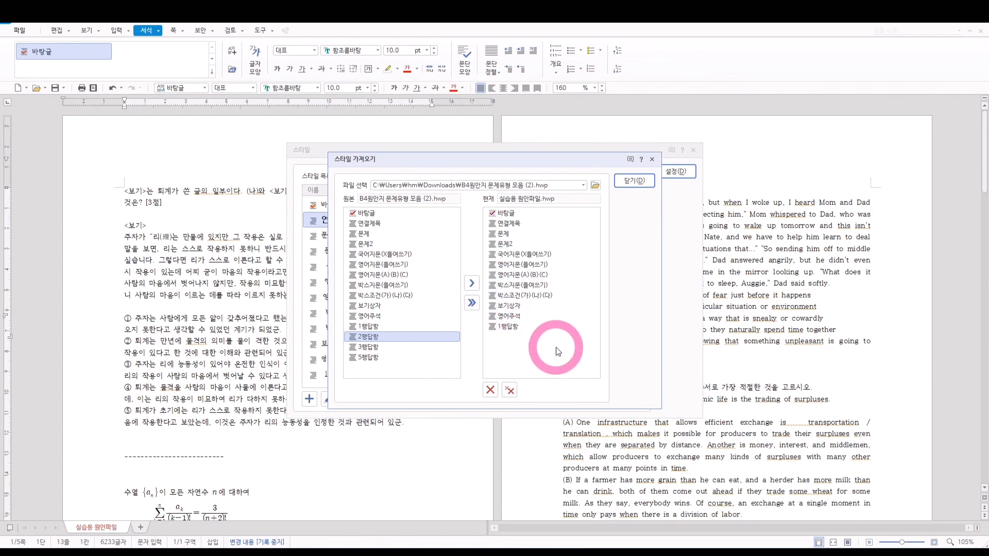
# - Close the style import, apply the style settings, and set the answer choice ① paragraph back to the 바탕글 style
pyautogui.click(633, 181)
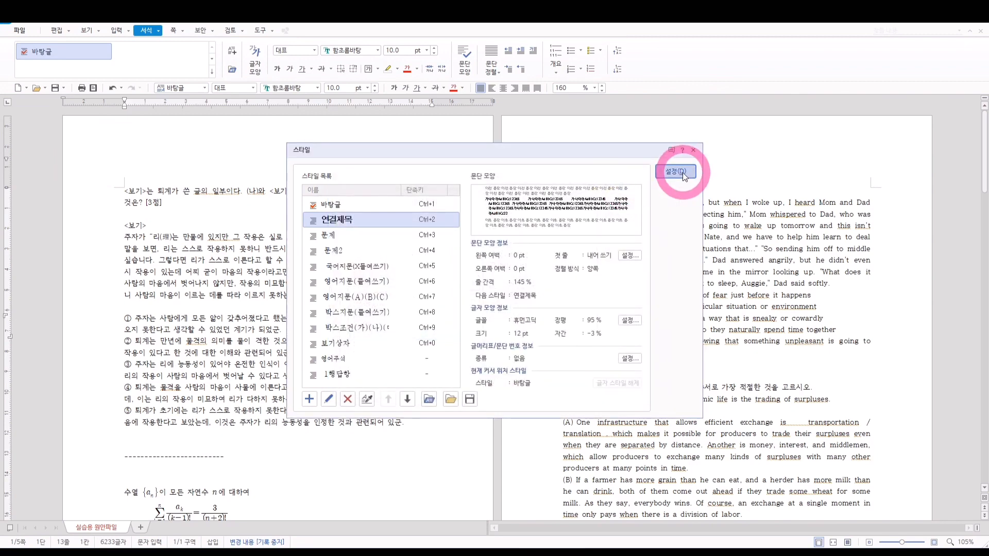
pyautogui.click(676, 171)
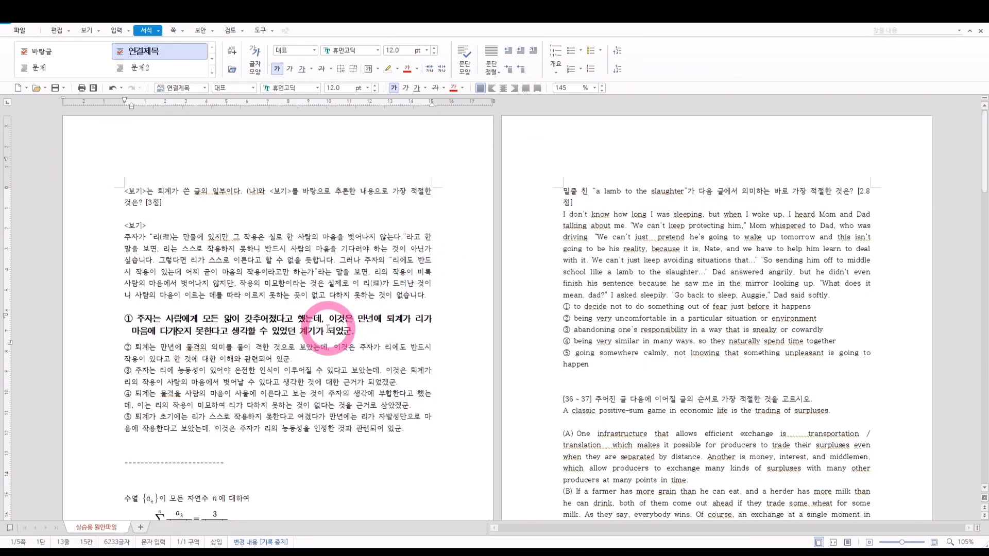
pyautogui.tripleClick(326, 329)
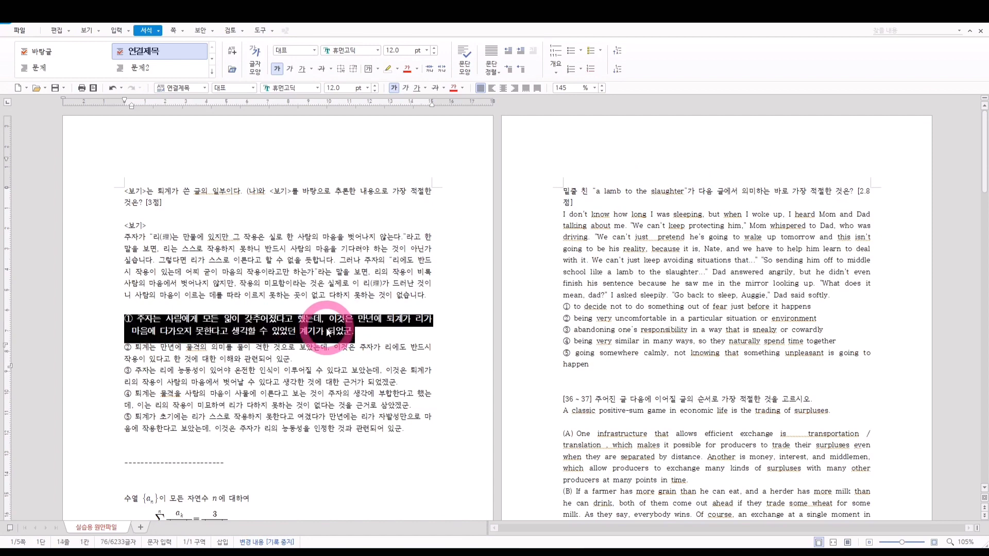
pyautogui.click(57, 53)
# - Place the cursor in the <보기> passage and examine the full list of imported styles
pyautogui.click(298, 236)
pyautogui.click(145, 31)
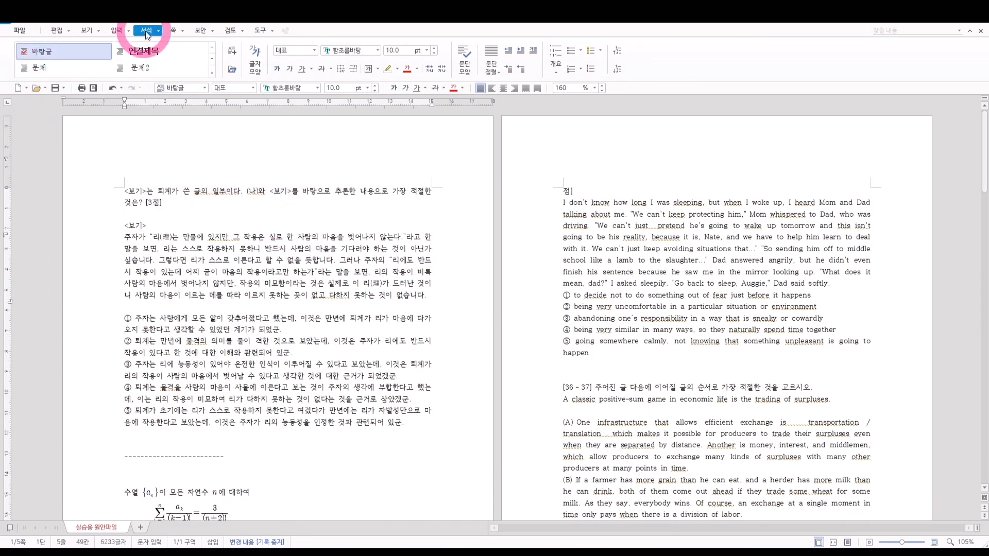
pyautogui.click(212, 71)
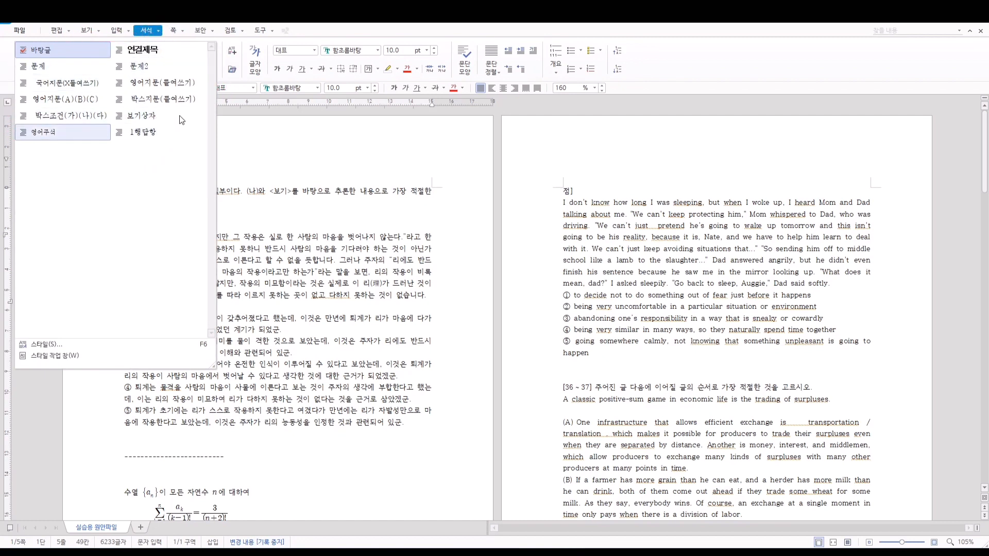
# - Check which answer-choice (답항) styles are present in the imported style list, and close the list
pyautogui.click(37, 67)
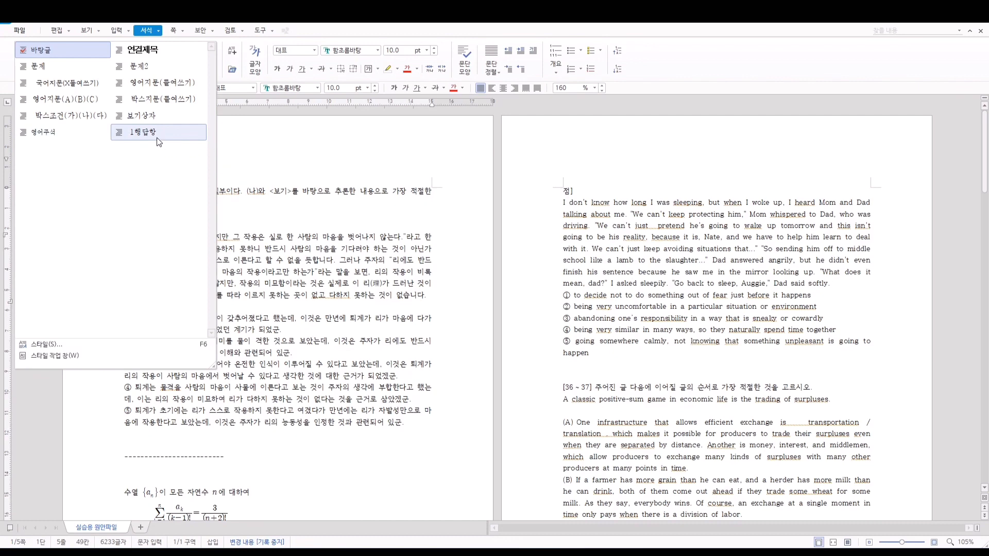
pyautogui.moveTo(157, 138)
pyautogui.click(357, 197)
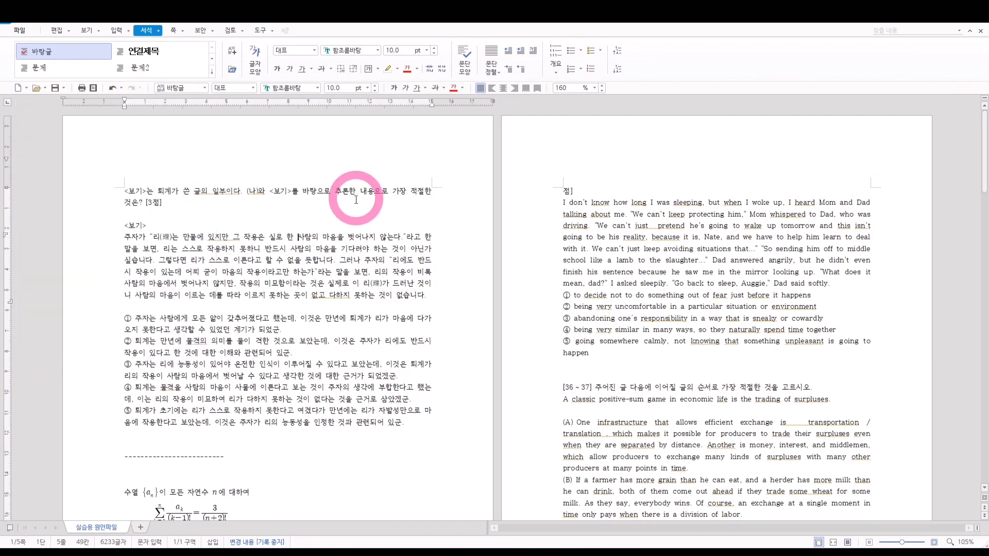
# - Switch to the B4원안지 문제유형 모음 (1) document and copy all sample answer-choice blocks, from ① 왕오천축국전을 남겼다 to ⑤ (D)-(C)-(B)
pyautogui.click(607, 551)
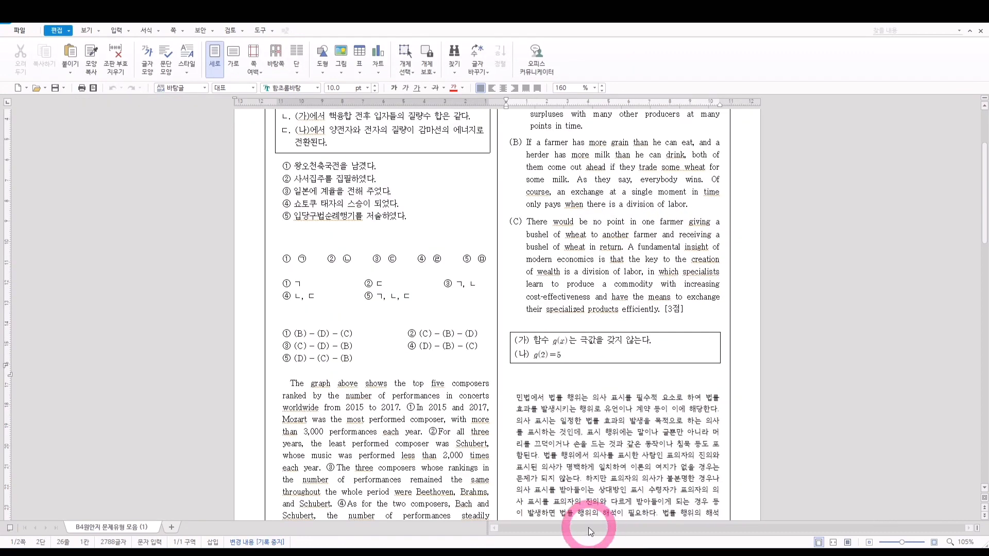
pyautogui.scroll(3, 457, 384)
pyautogui.scroll(2, 458, 385)
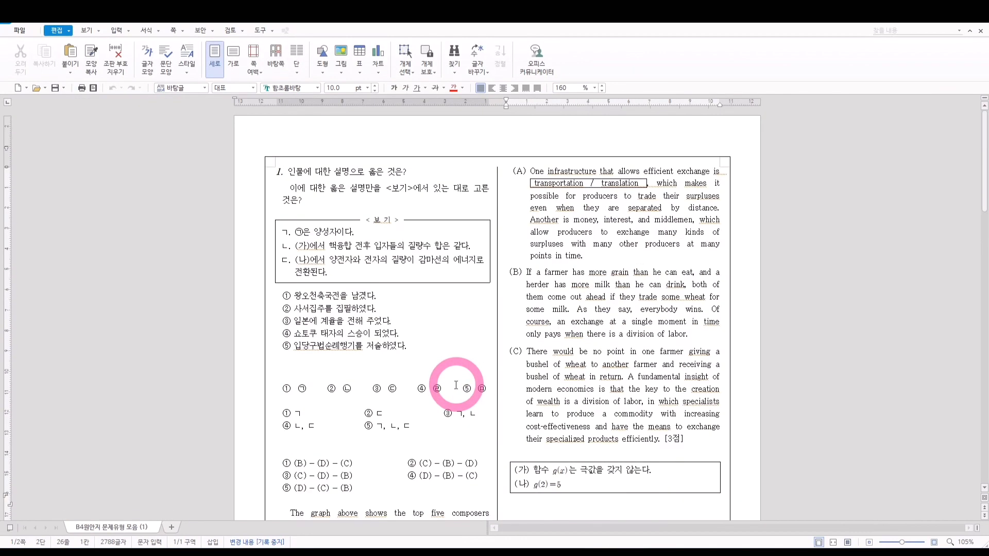
pyautogui.scroll(-1, 317, 354)
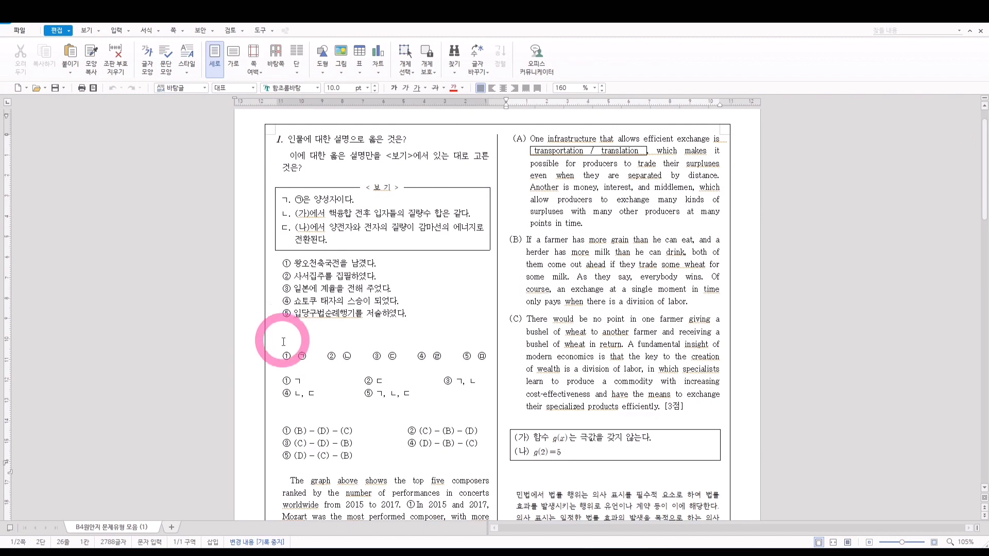
pyautogui.scroll(-1, 274, 334)
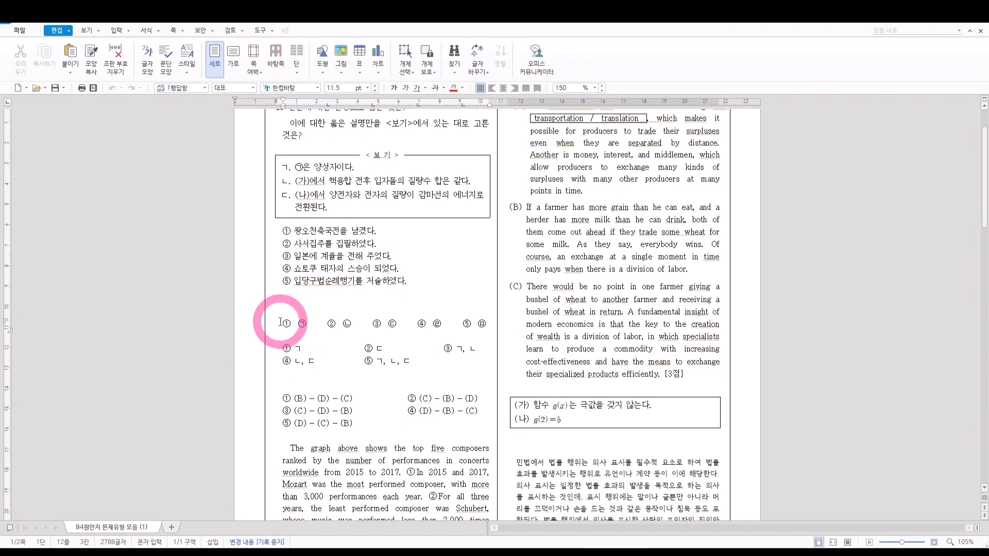
pyautogui.moveTo(280, 323); pyautogui.dragTo(482, 435)
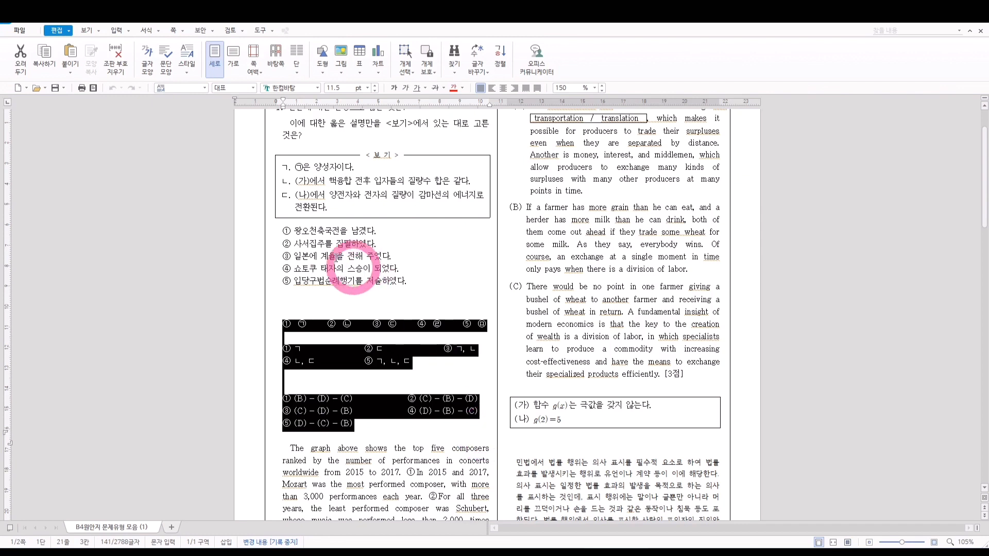
pyautogui.click(281, 226)
pyautogui.moveTo(435, 393); pyautogui.dragTo(461, 435)
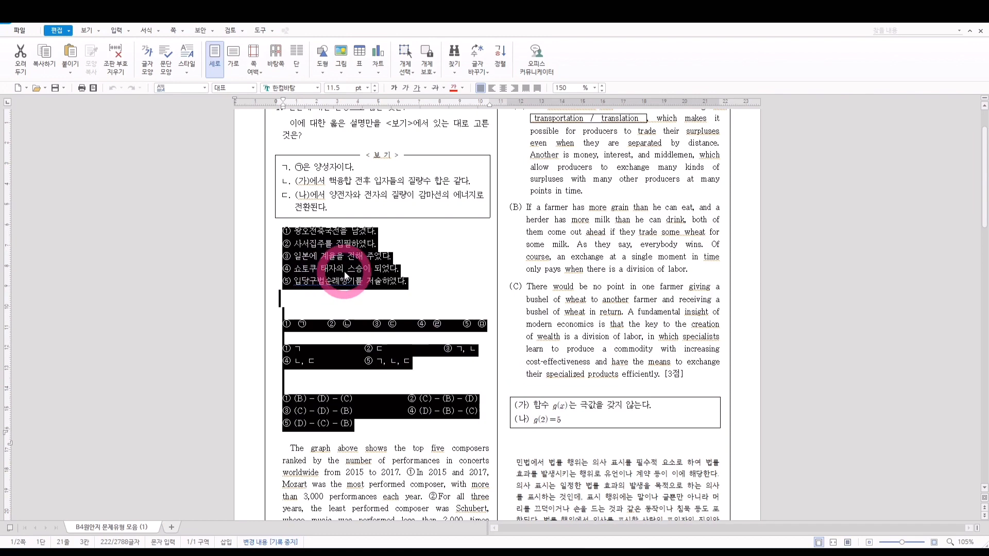
# - Paste the copied answer-choice samples above the first question in 실습용 원안파일 and check the style list for their styles
pyautogui.click(547, 555)
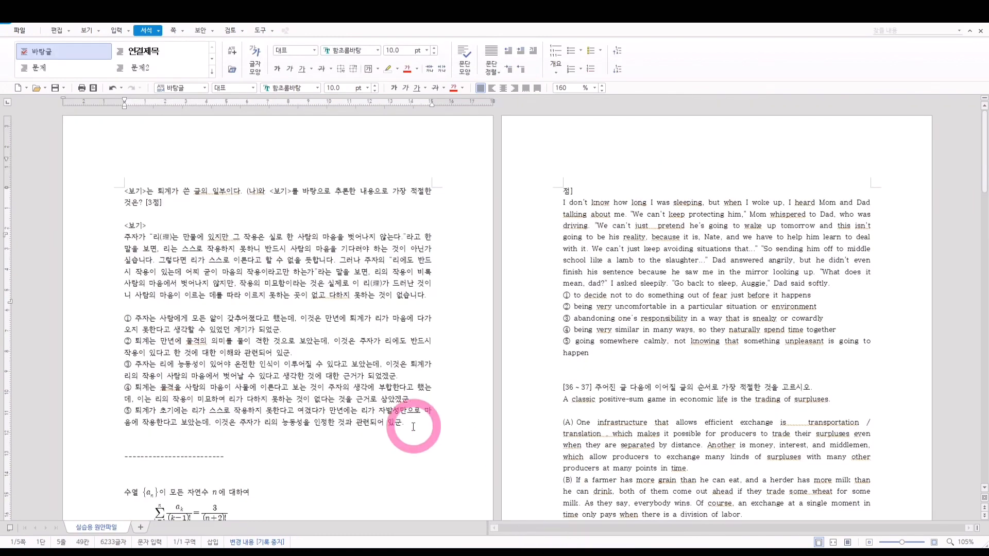
pyautogui.click(126, 194)
pyautogui.scroll(2, 126, 195)
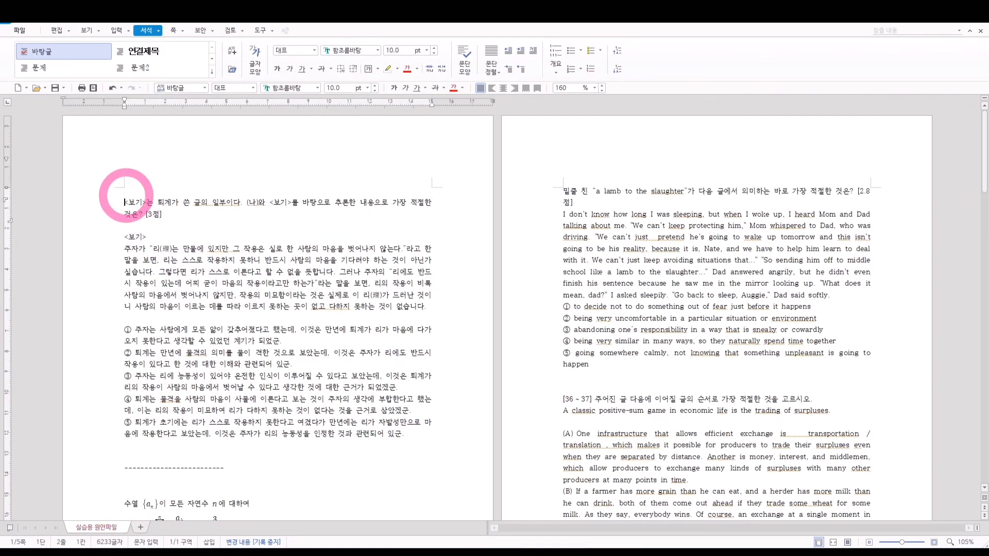
pyautogui.hotkey('ctrl', 'v')
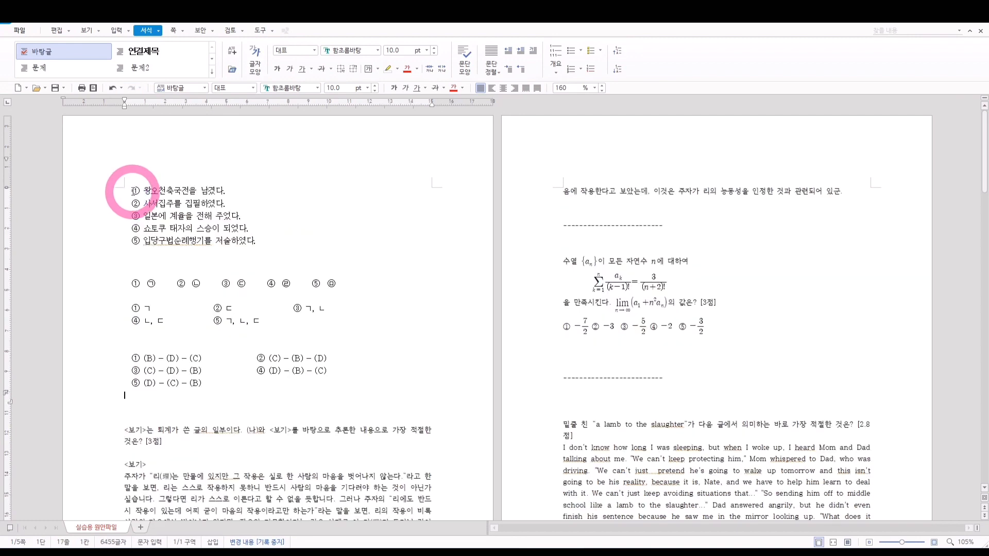
pyautogui.click(212, 72)
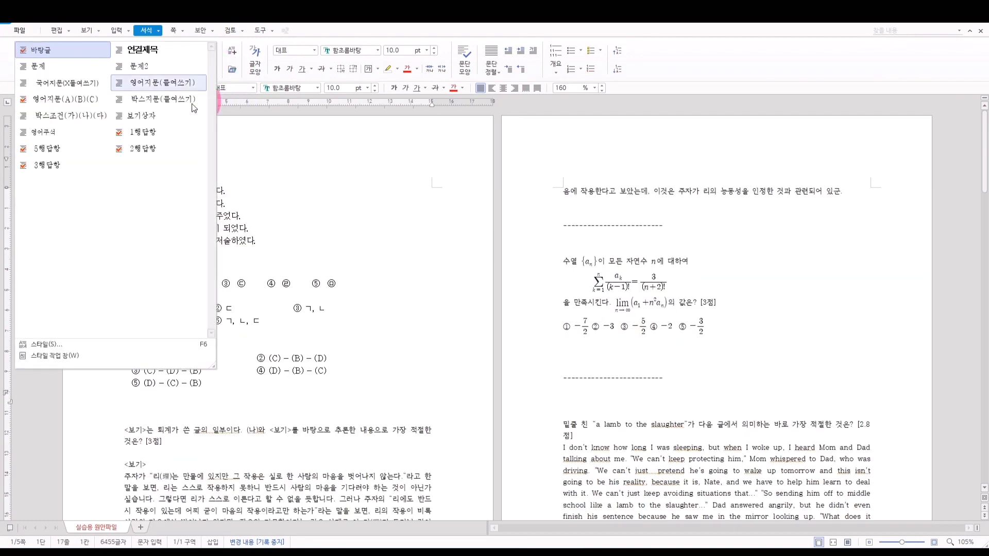
pyautogui.click(289, 191)
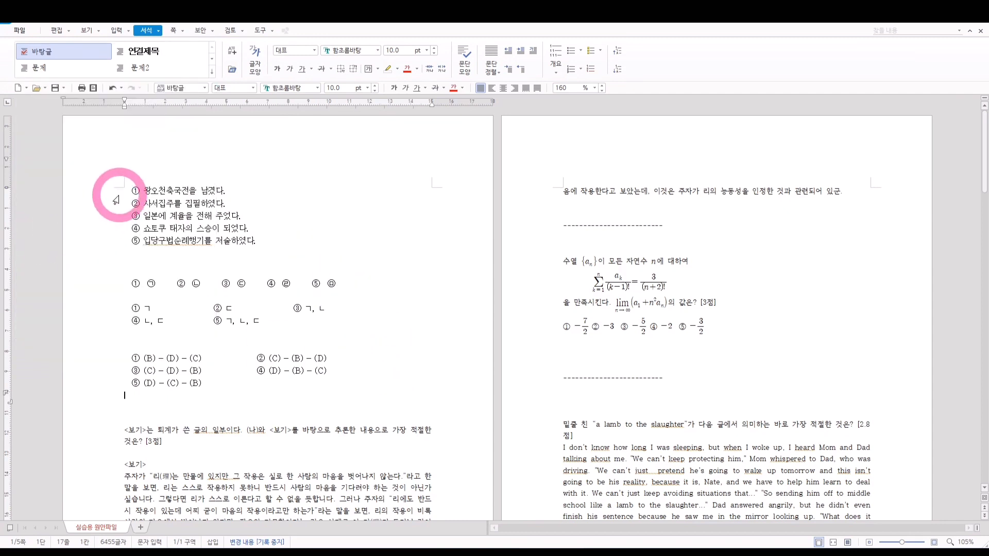
# - Delete the pasted answer-choice samples and the blank line above the first question, checking the style list for the added styles
pyautogui.moveTo(103, 191); pyautogui.dragTo(109, 407)
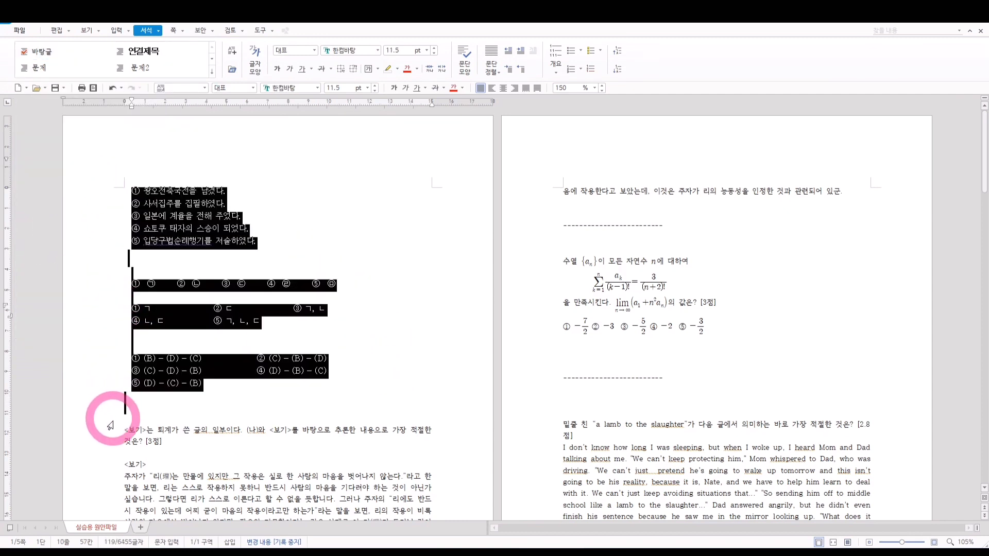
pyautogui.press('Delete')
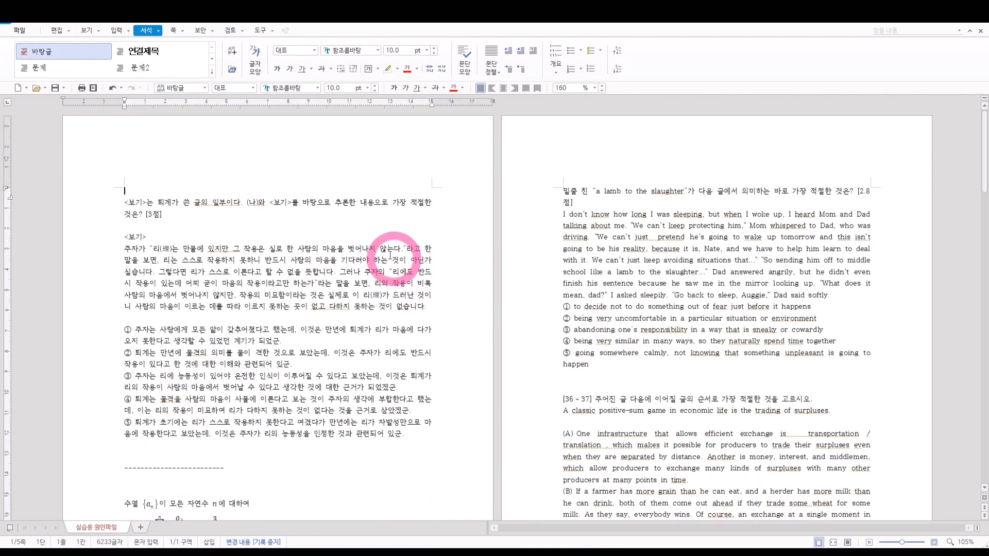
pyautogui.click(211, 71)
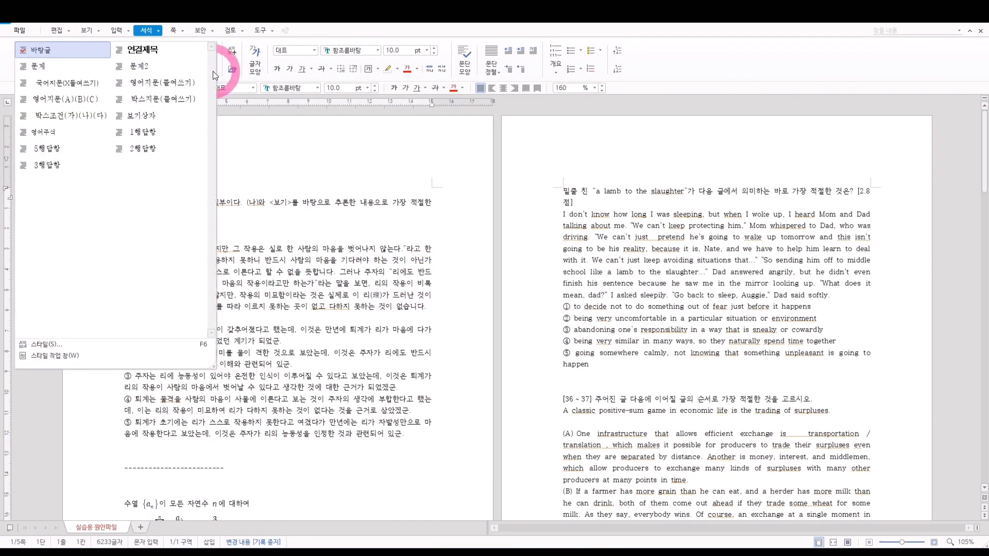
pyautogui.click(357, 183)
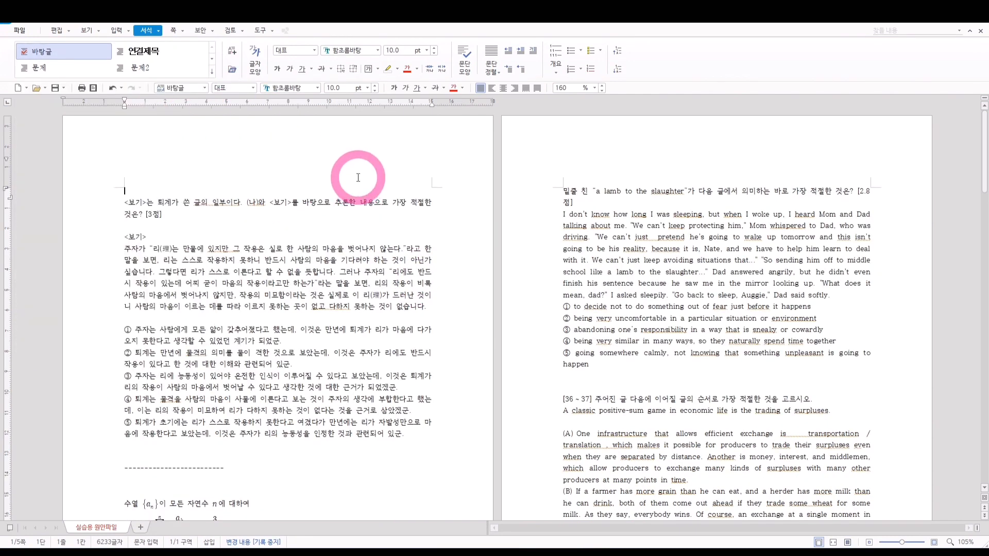
pyautogui.press('Delete')
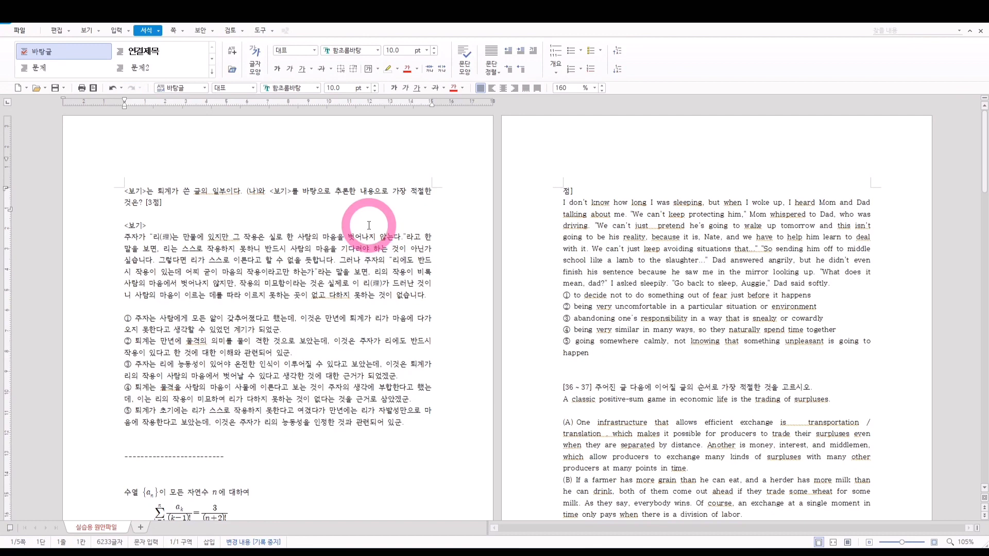
# - Set the whole document's paper size to B4(타블로이드판) [257 x 364 mm]
pyautogui.press('F7')
pyautogui.click(407, 178)
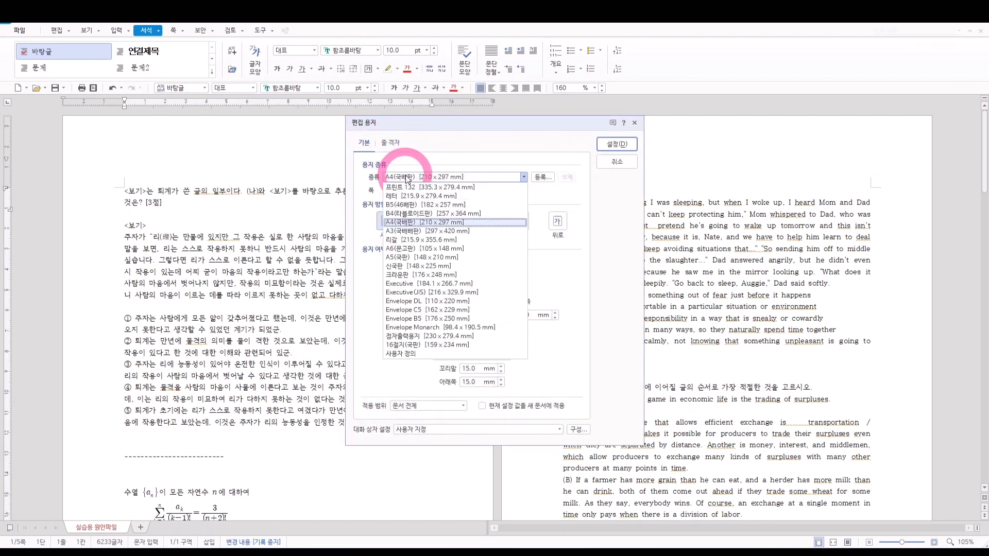
pyautogui.click(410, 213)
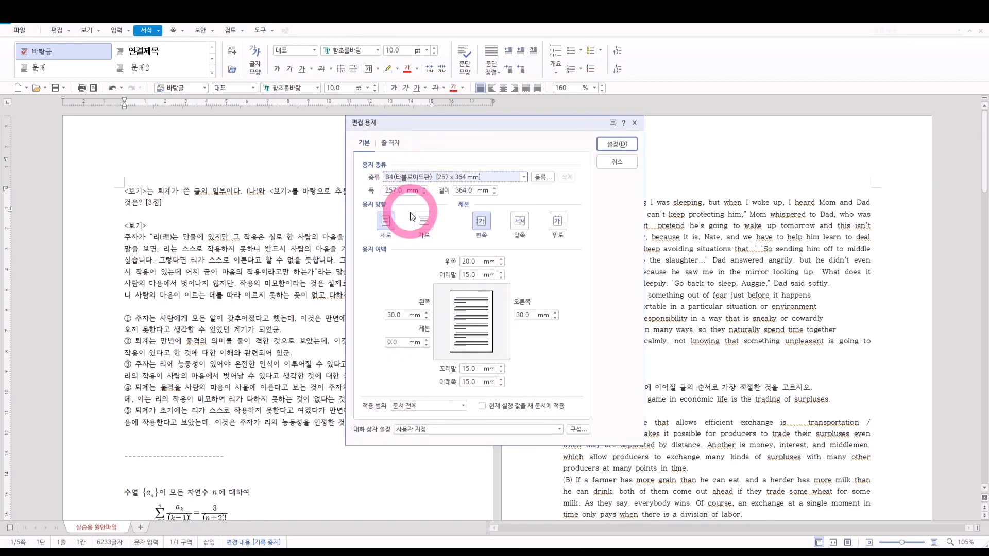
pyautogui.click(616, 148)
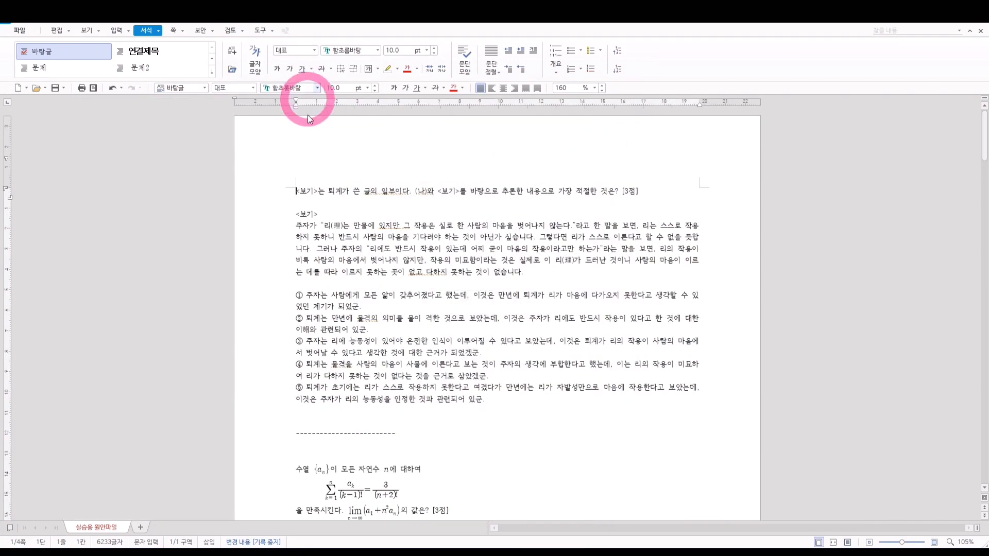
# - Add a solid-line page border on all four sides of every page
pyautogui.click(174, 30)
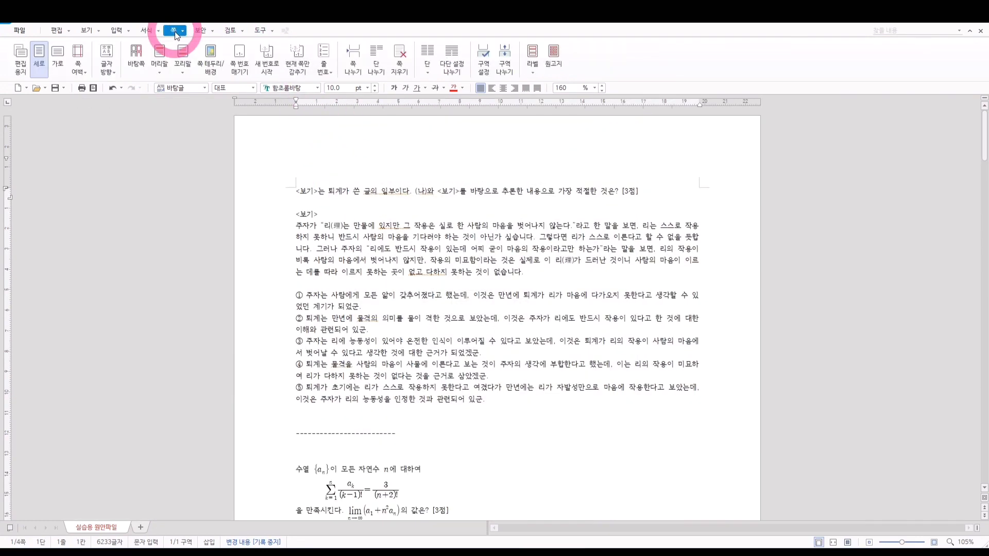
pyautogui.click(217, 65)
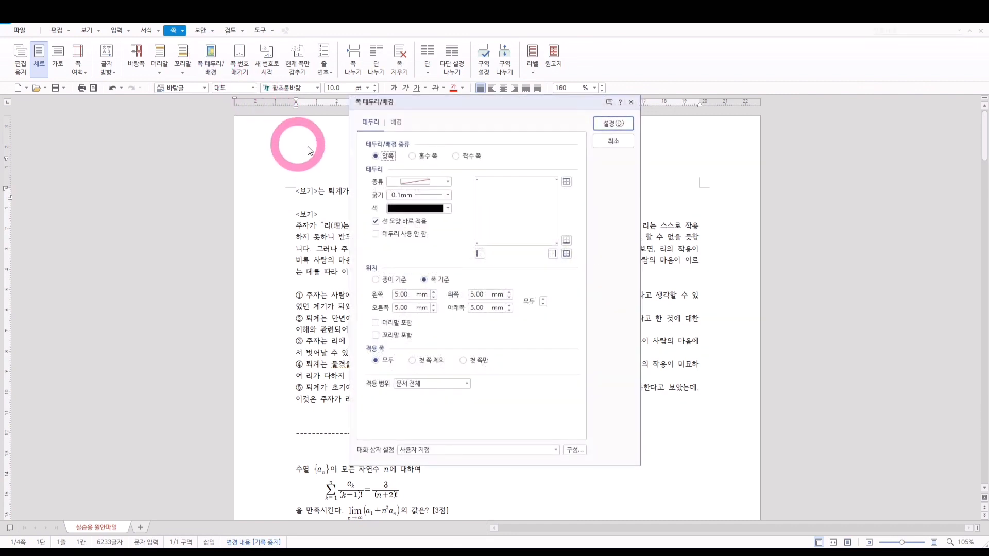
pyautogui.click(404, 179)
pyautogui.click(415, 191)
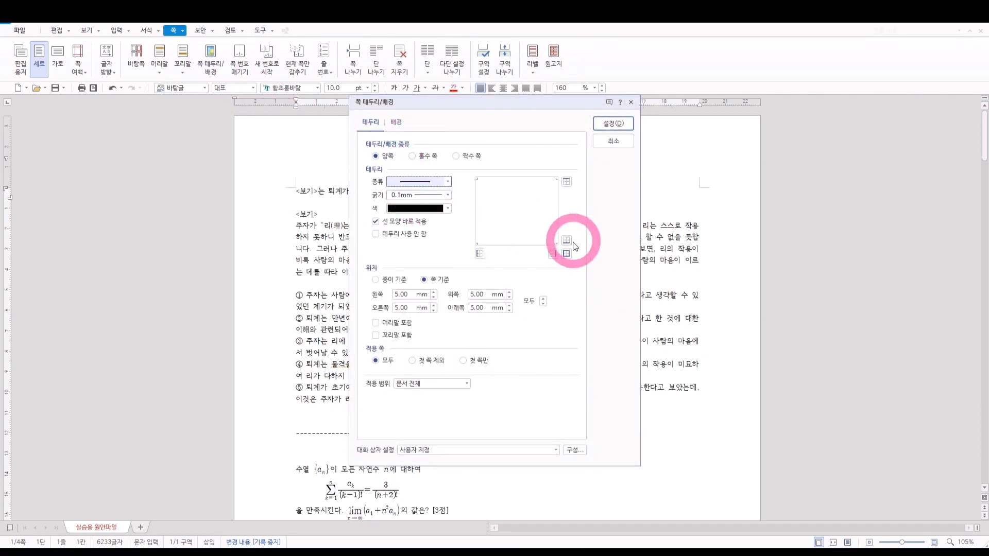
pyautogui.click(566, 254)
pyautogui.click(595, 129)
# - Lay the whole document out in two columns with a divider line between them
pyautogui.click(57, 31)
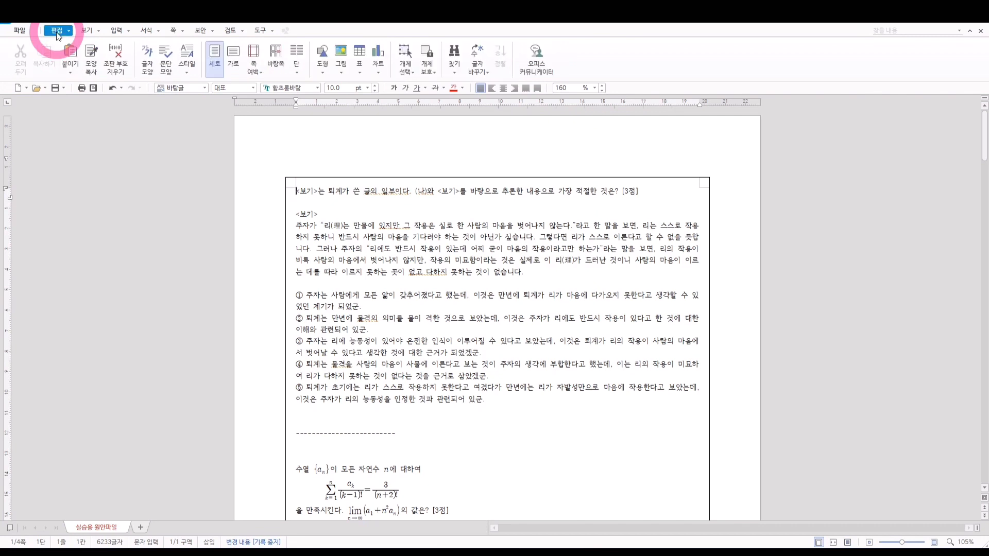
pyautogui.click(298, 72)
pyautogui.click(311, 142)
pyautogui.click(433, 187)
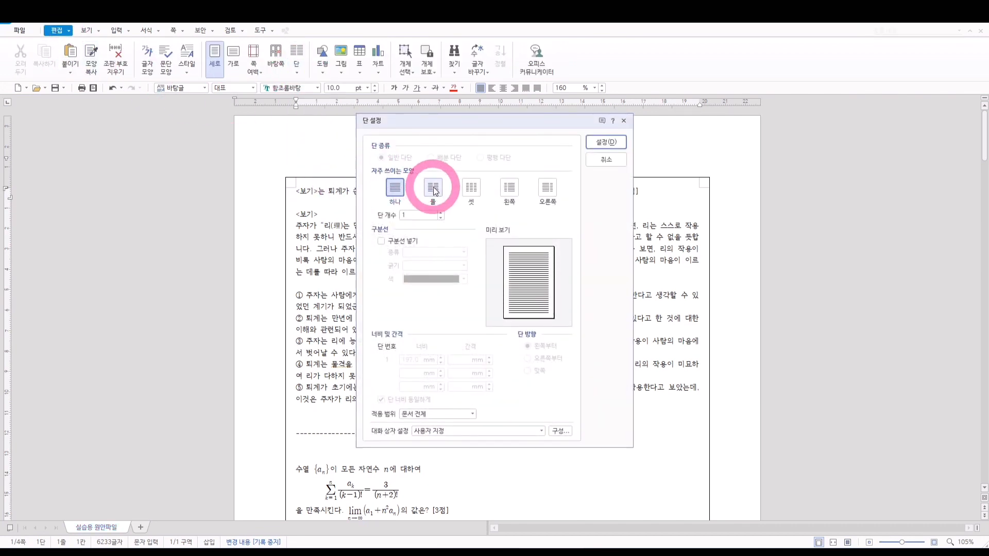
pyautogui.click(407, 240)
pyautogui.click(605, 144)
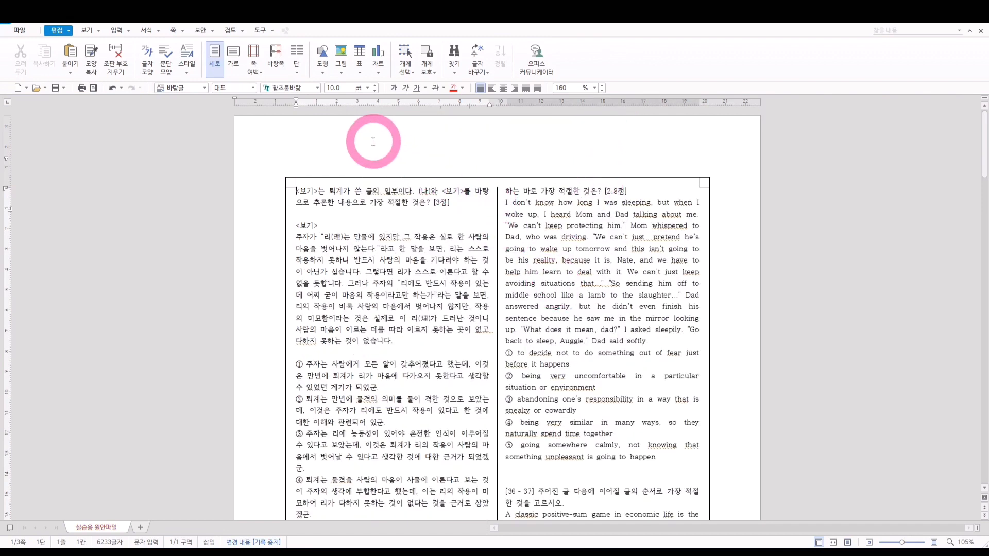
# - Apply the 좁게1(머리말/꼬리말 여백포함) page margin preset and clear any stray text selection
pyautogui.click(254, 74)
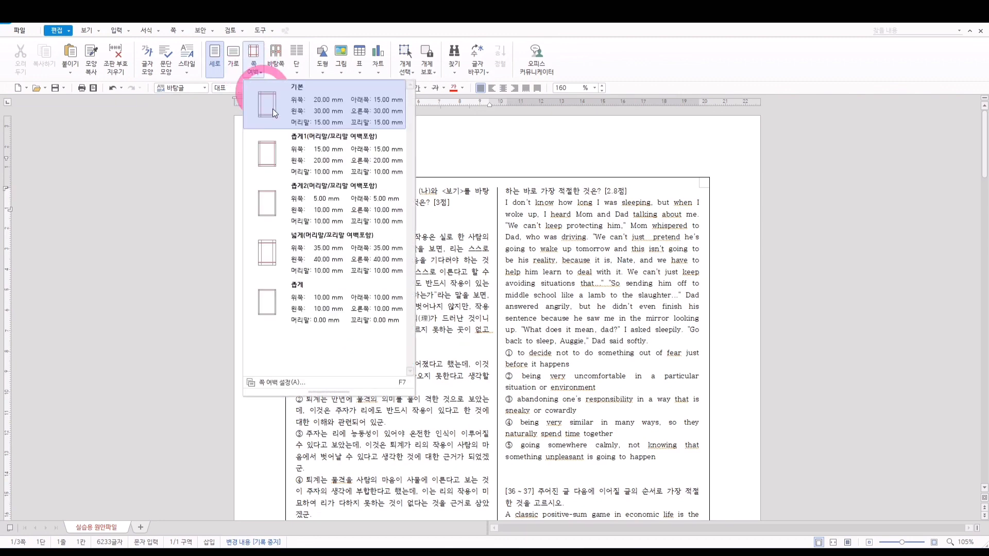
pyautogui.click(309, 165)
pyautogui.click(497, 275)
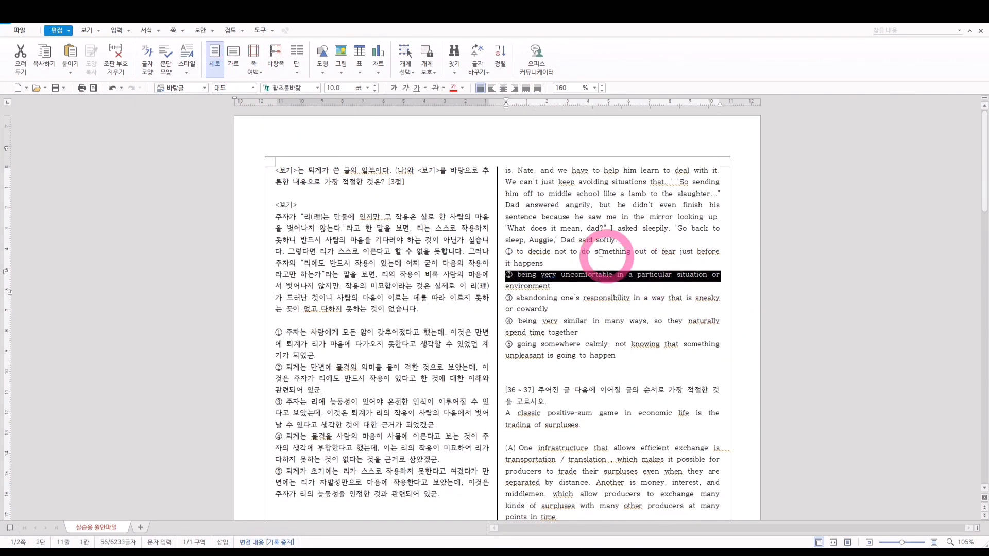
pyautogui.click(581, 230)
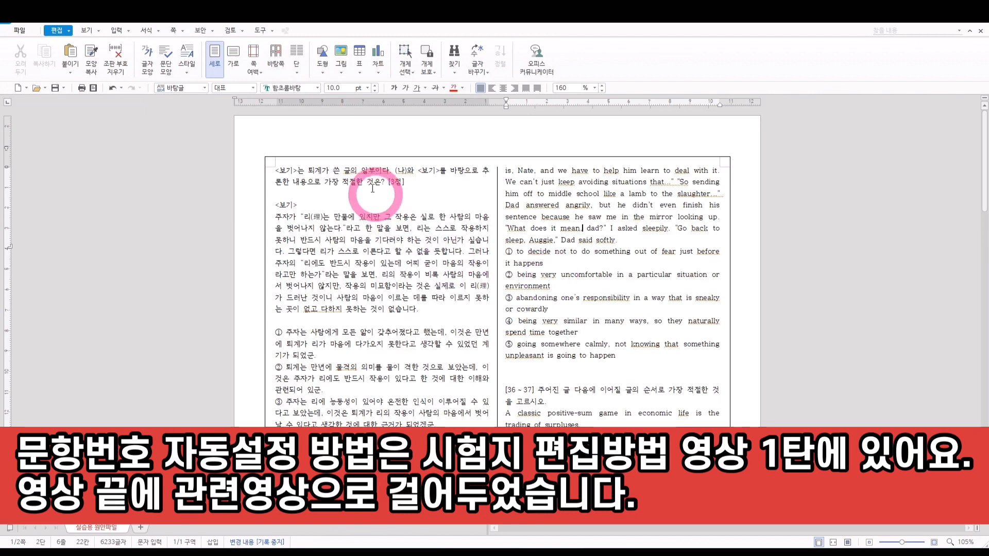
pyautogui.click(274, 167)
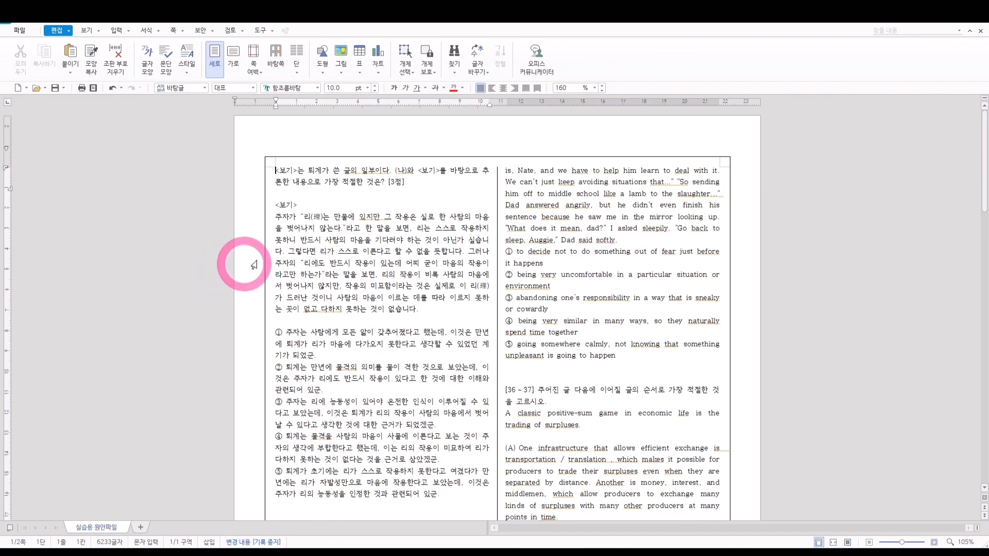
pyautogui.moveTo(349, 183); pyautogui.dragTo(622, 424)
pyautogui.click(621, 421)
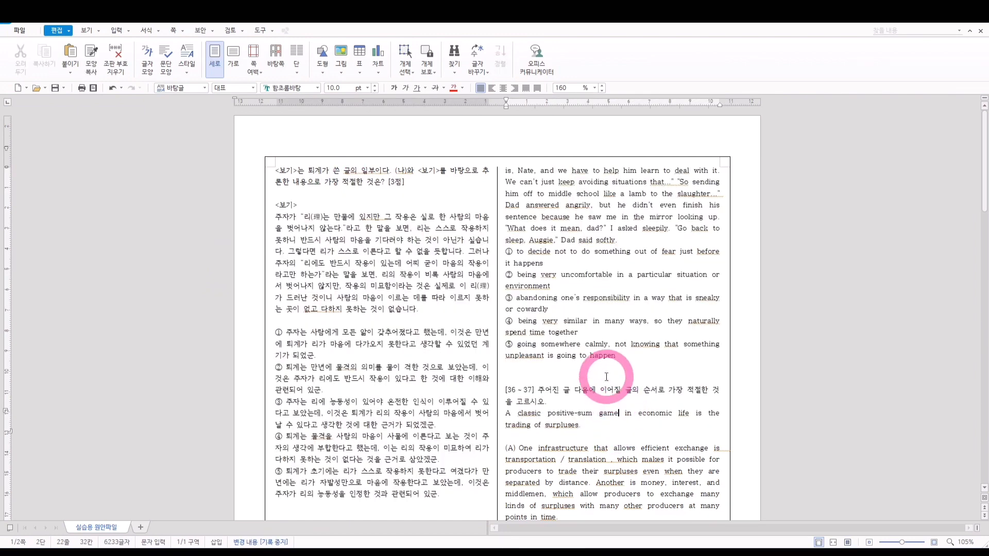
pyautogui.scroll(-1, 603, 367)
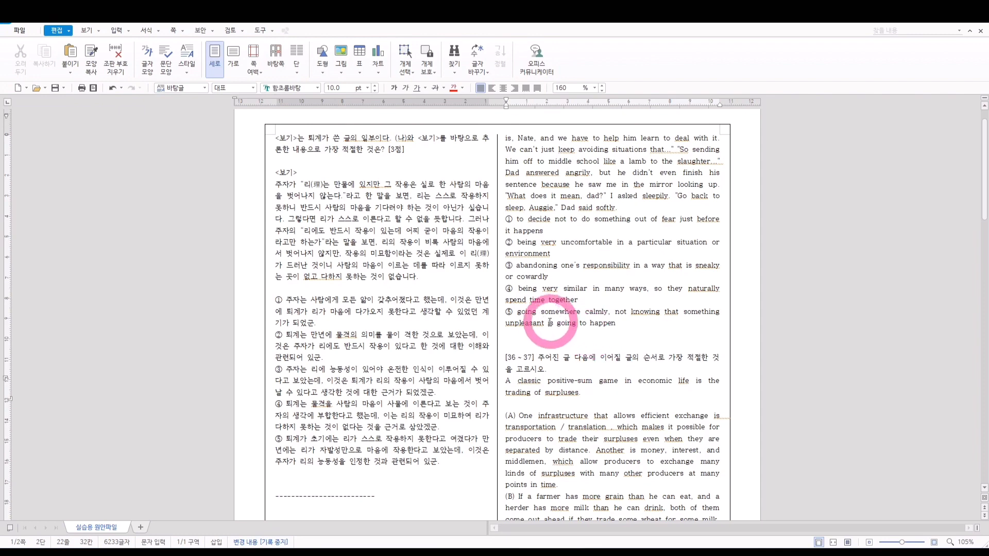
pyautogui.scroll(1, 420, 278)
# - Apply the 문제 style to the first question's stem at the start of the document
pyautogui.click(404, 199)
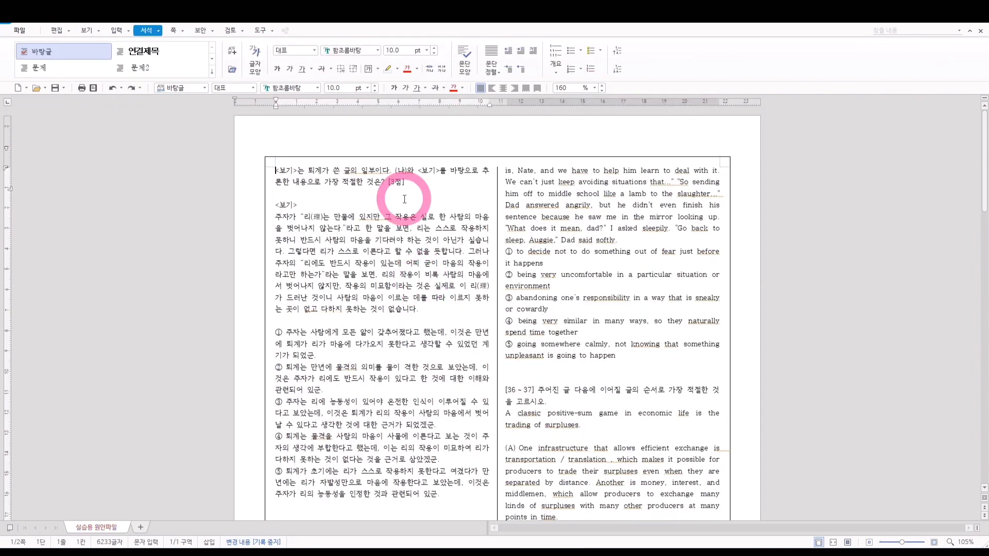
pyautogui.tripleClick(369, 176)
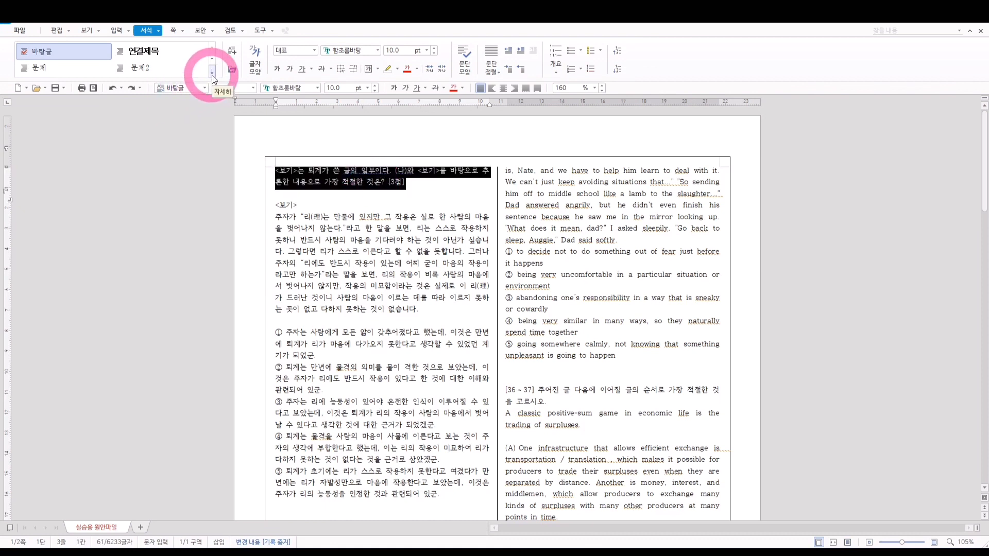
pyautogui.click(45, 72)
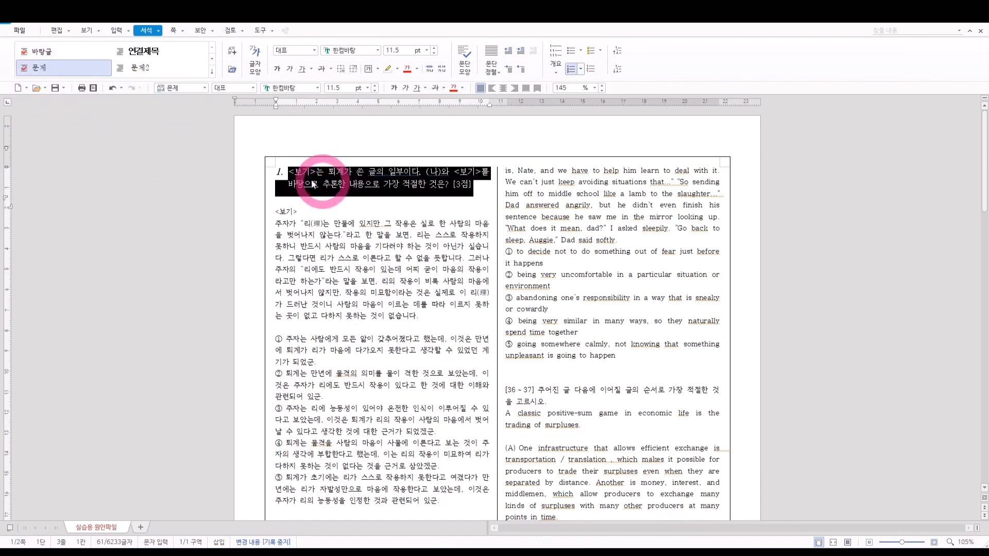
pyautogui.click(360, 212)
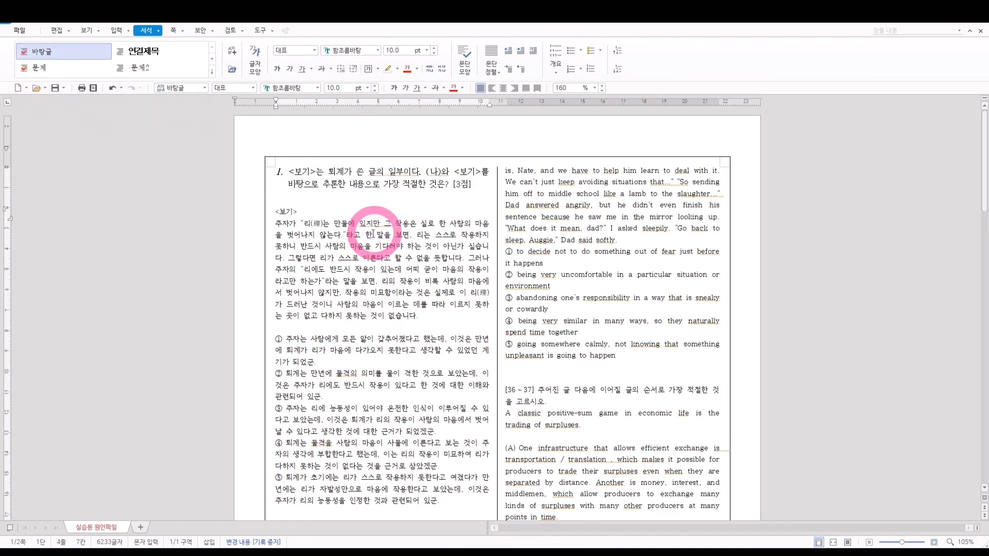
# - Insert the saved < 보 기 > box below the first question's stem and enlarge it to the full column width
pyautogui.click(280, 211)
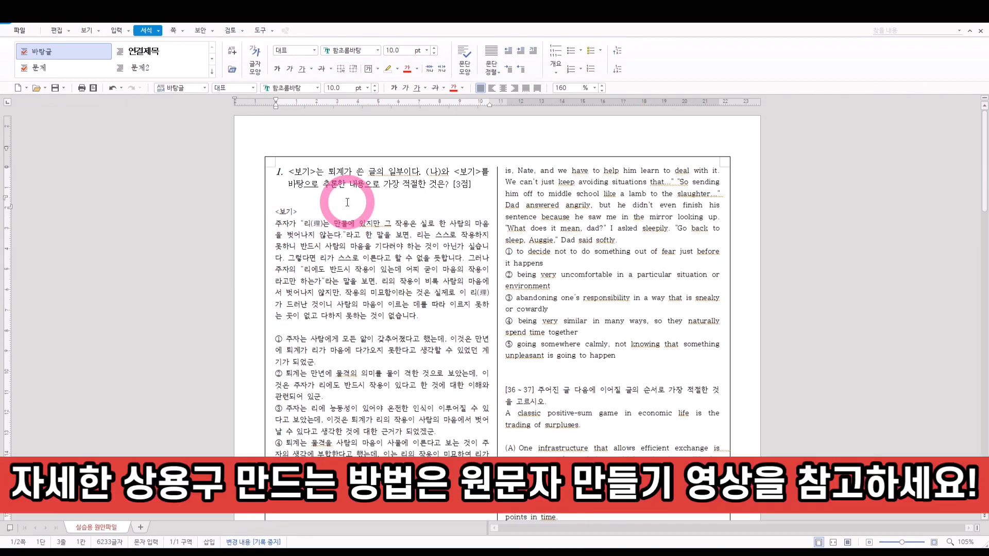
pyautogui.hotkey('alt', 'i')
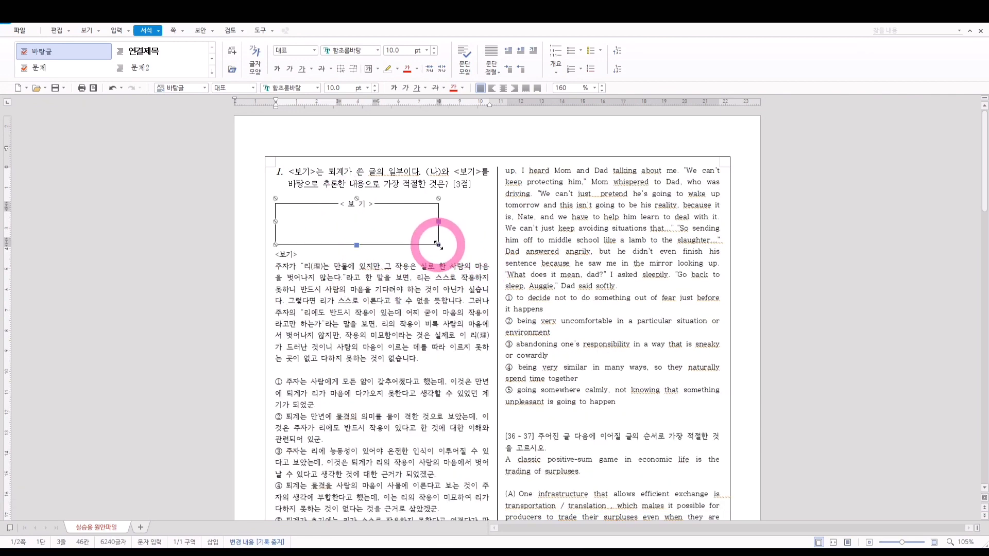
pyautogui.press('p')
pyautogui.click(627, 161)
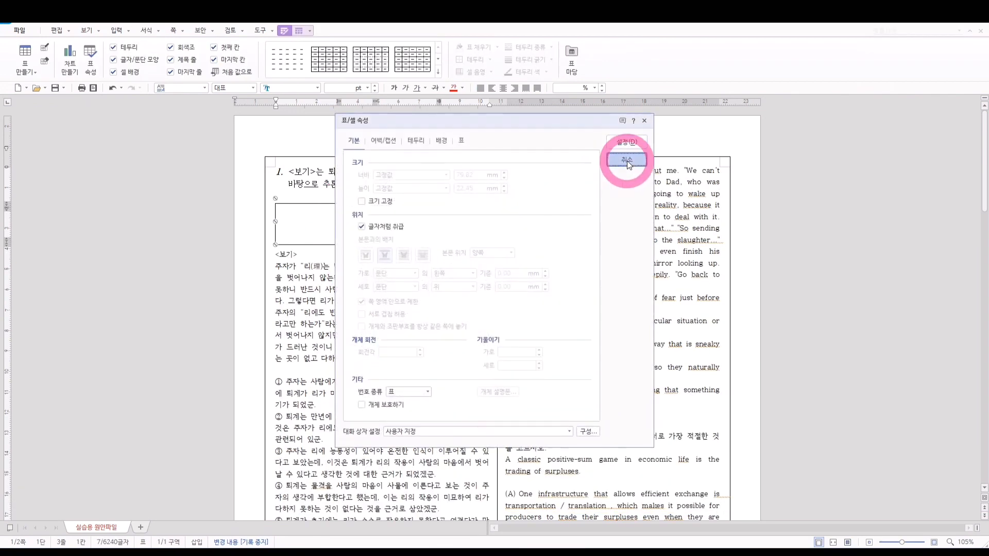
pyautogui.moveTo(438, 245); pyautogui.dragTo(490, 271)
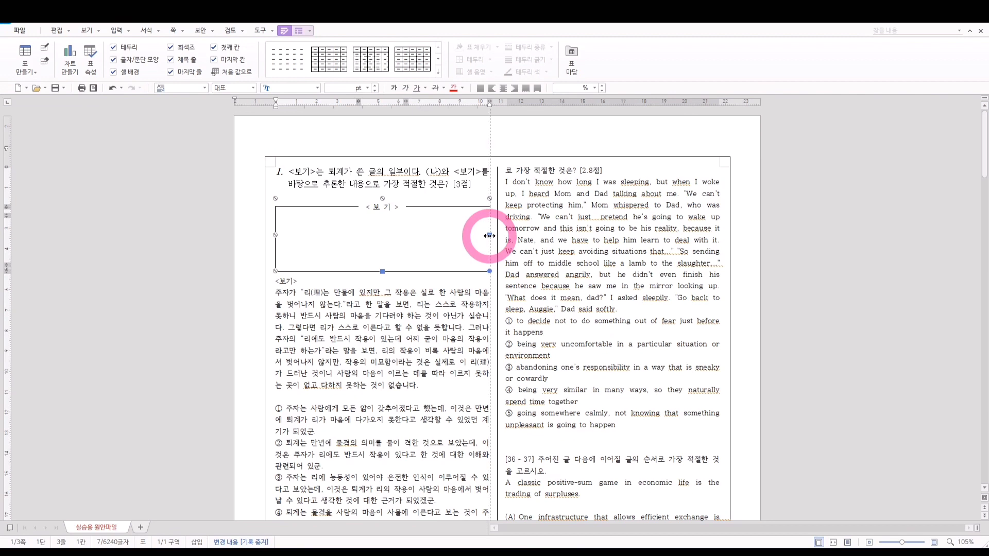
pyautogui.click(461, 304)
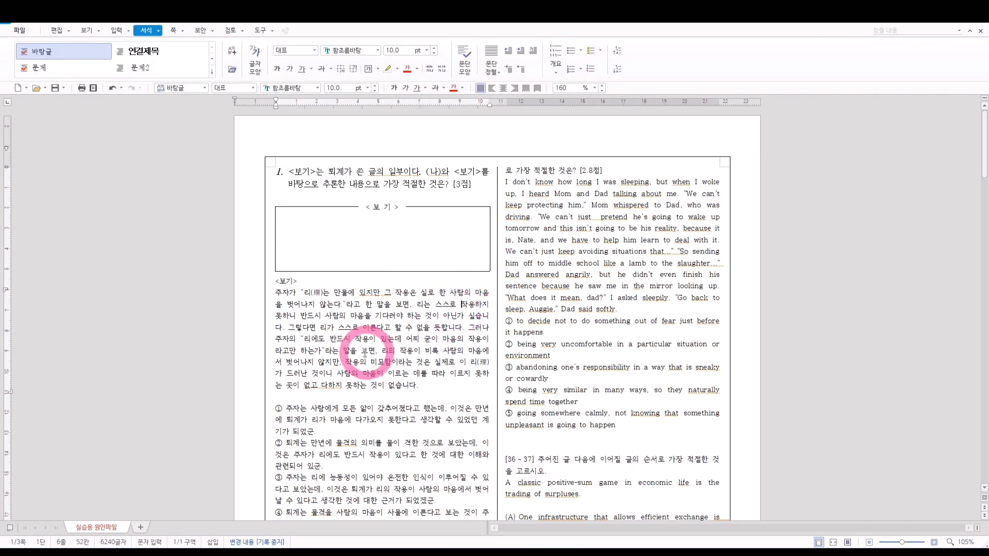
# - Move the <보기> passage paragraph of question 1 into the < 보 기 > box
pyautogui.tripleClick(424, 340)
pyautogui.moveTo(346, 326); pyautogui.dragTo(361, 242)
pyautogui.click(418, 338)
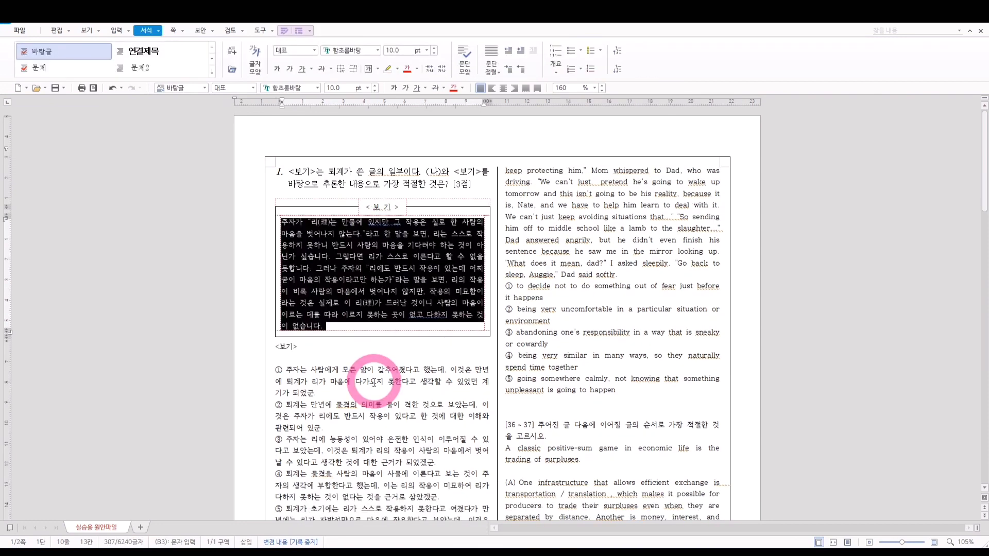
pyautogui.click(374, 381)
# - Try the 보기상자 style on the boxed passage and set the passage back to the 바탕글 style
pyautogui.tripleClick(363, 280)
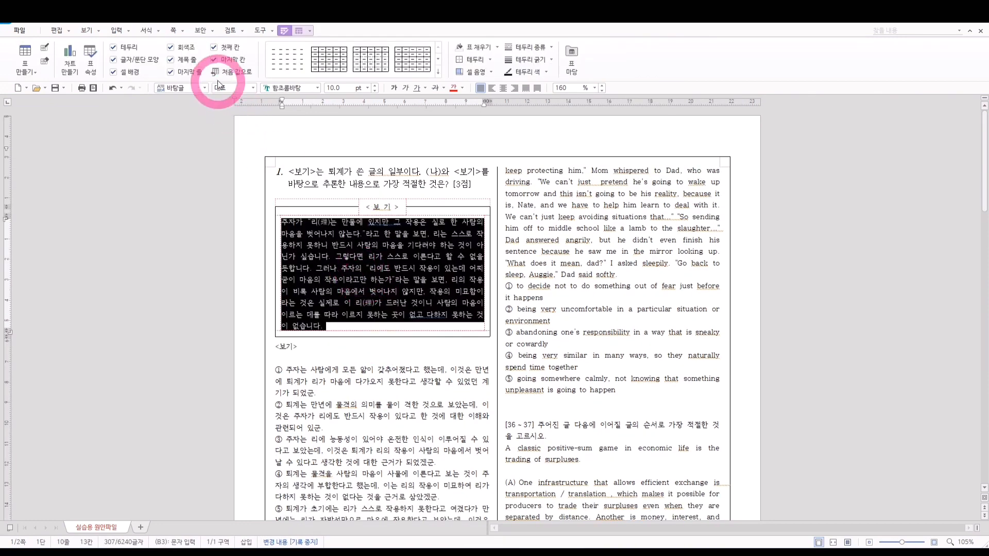
pyautogui.click(146, 31)
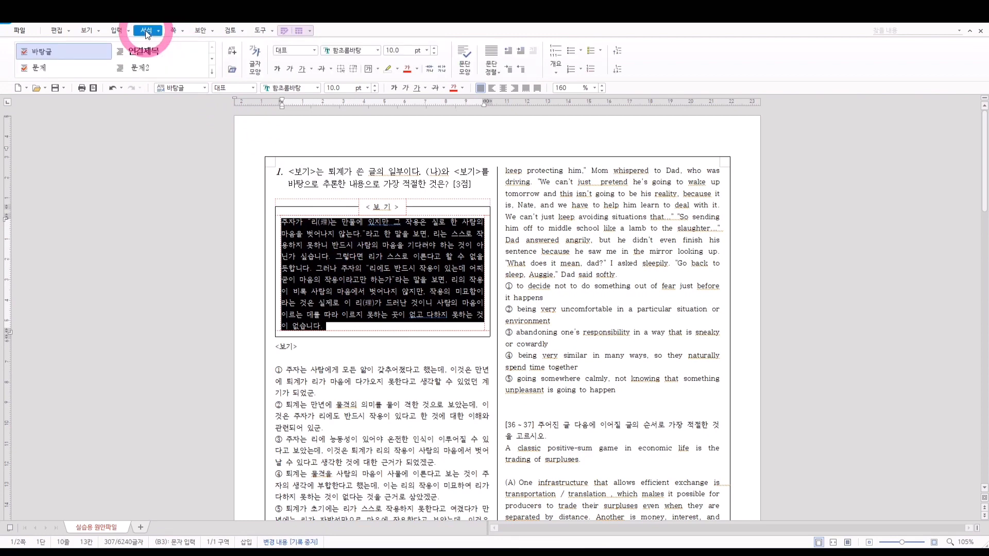
pyautogui.click(212, 71)
pyautogui.click(129, 116)
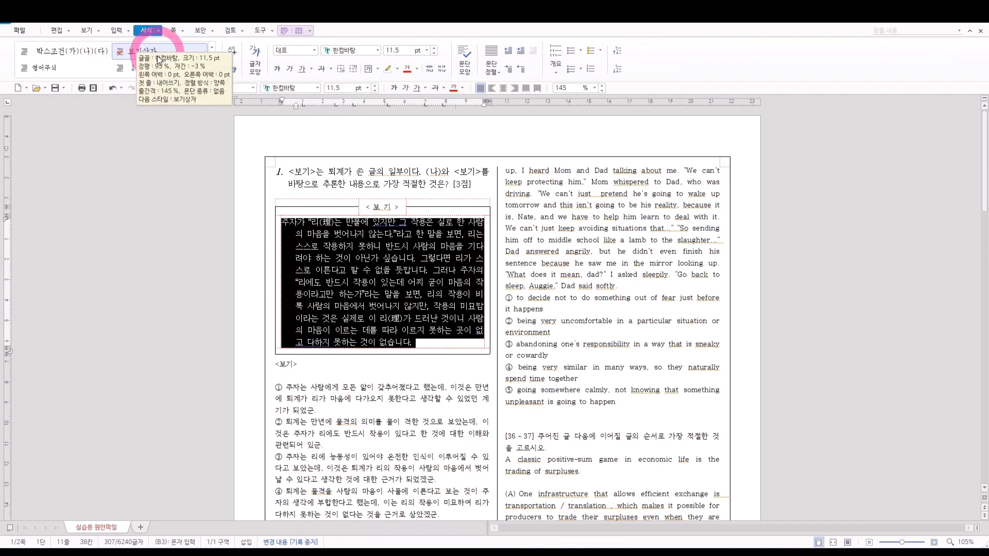
pyautogui.click(208, 126)
pyautogui.click(297, 219)
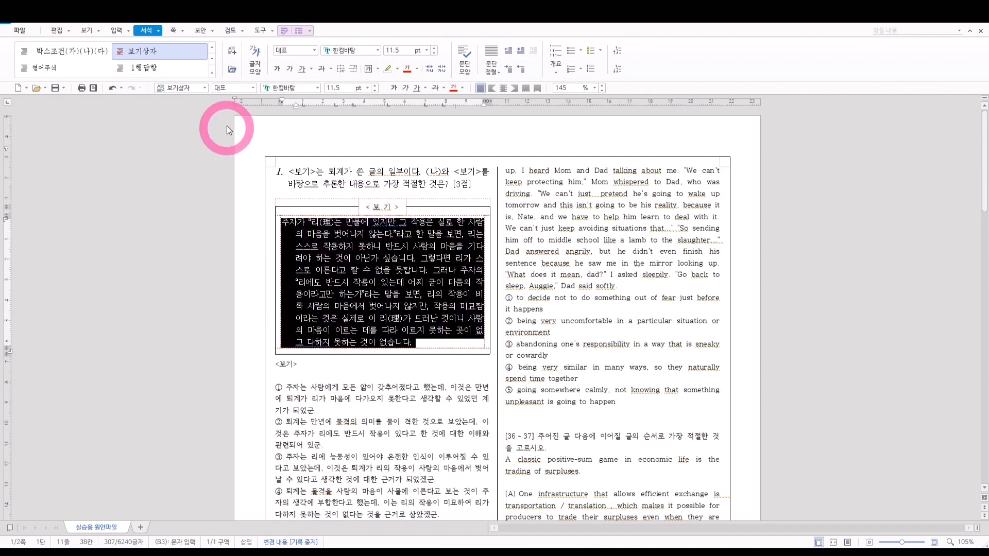
pyautogui.click(211, 71)
pyautogui.click(77, 50)
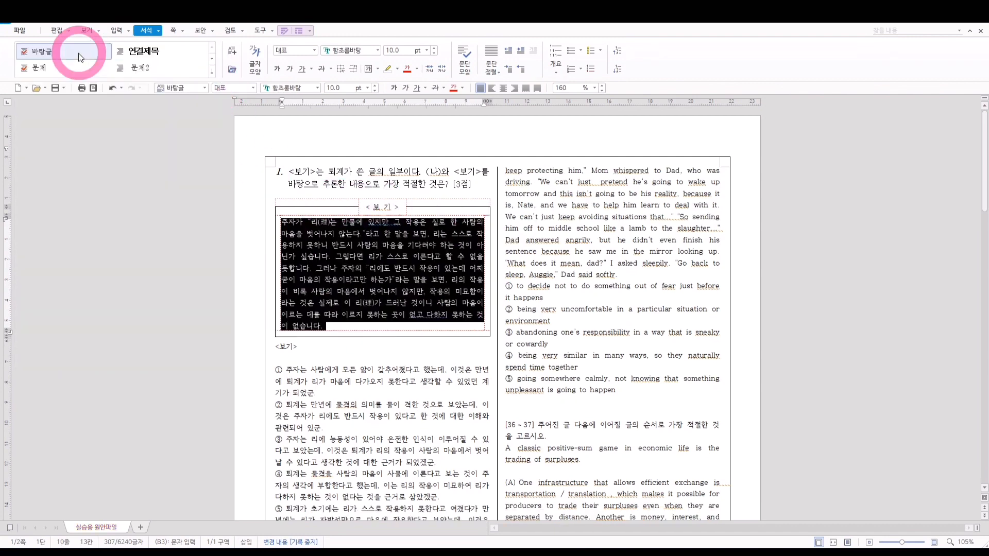
# - Delete the leftover <보기> label line below the box
pyautogui.click(376, 349)
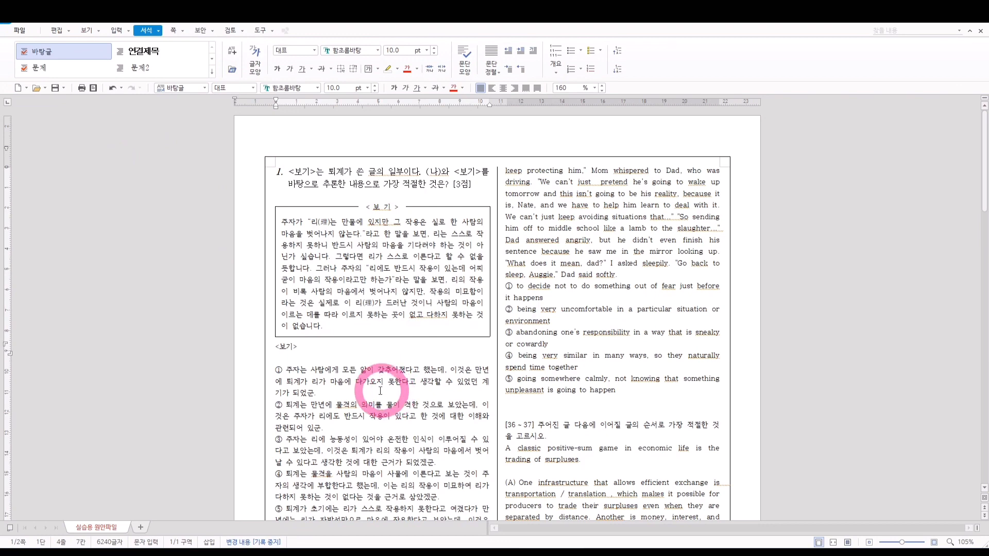
pyautogui.doubleClick(291, 346)
pyautogui.press('Delete')
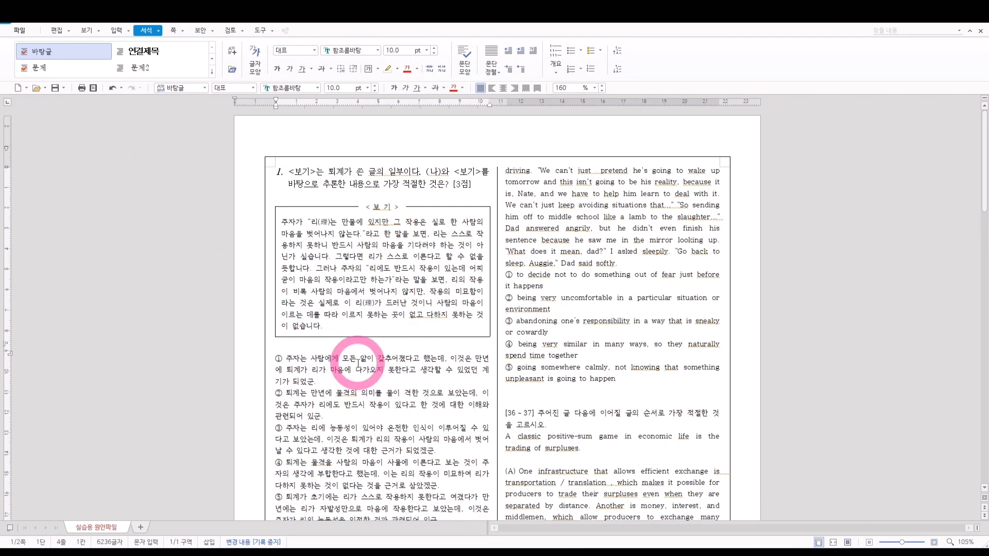
# - Apply the 5행답항 style to question 1's five answer choices and remove the blank line above them
pyautogui.scroll(-1, 350, 363)
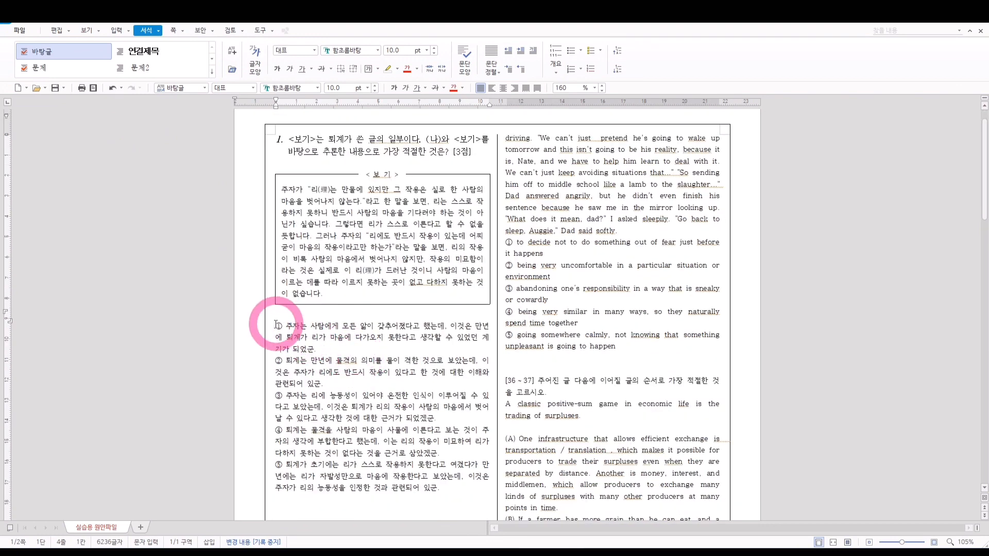
pyautogui.moveTo(276, 327); pyautogui.dragTo(469, 490)
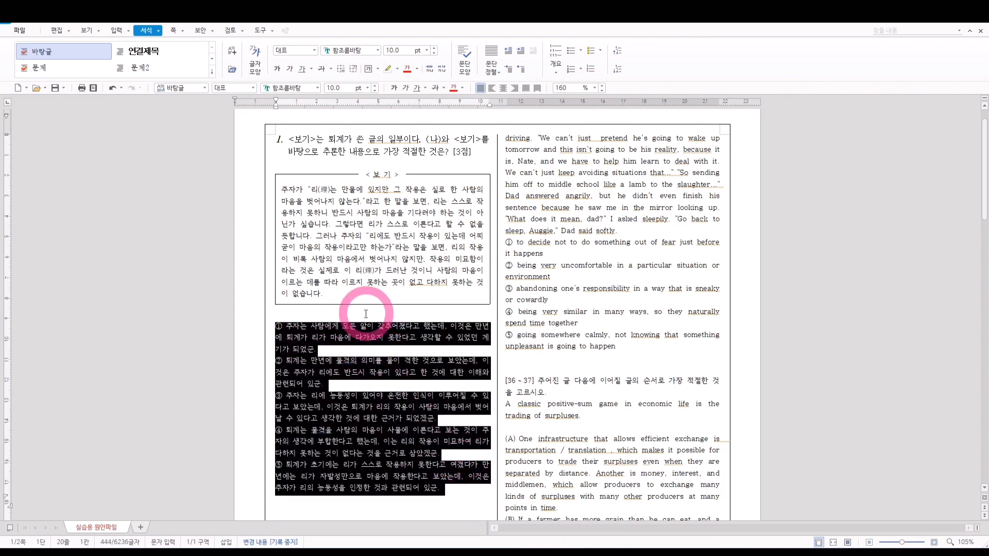
pyautogui.click(212, 75)
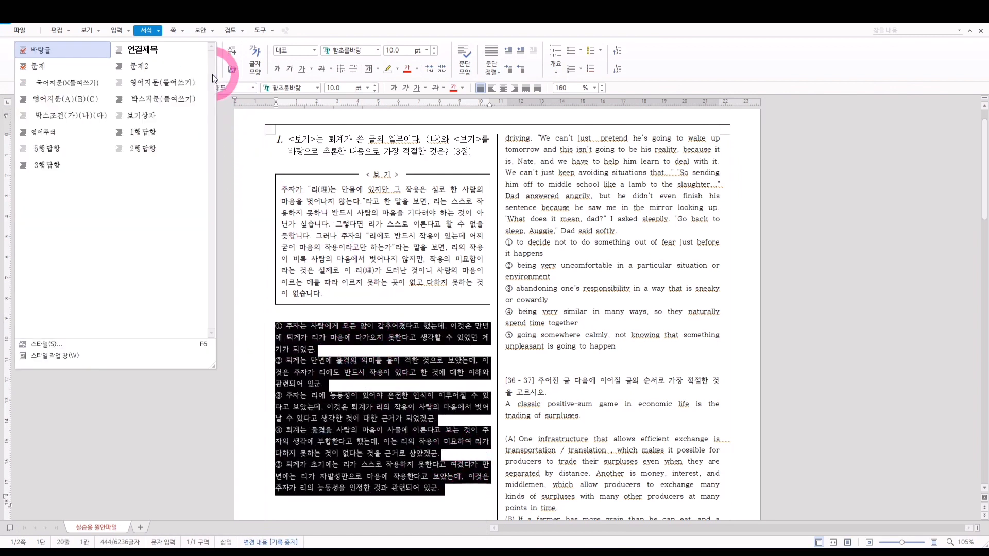
pyautogui.click(59, 150)
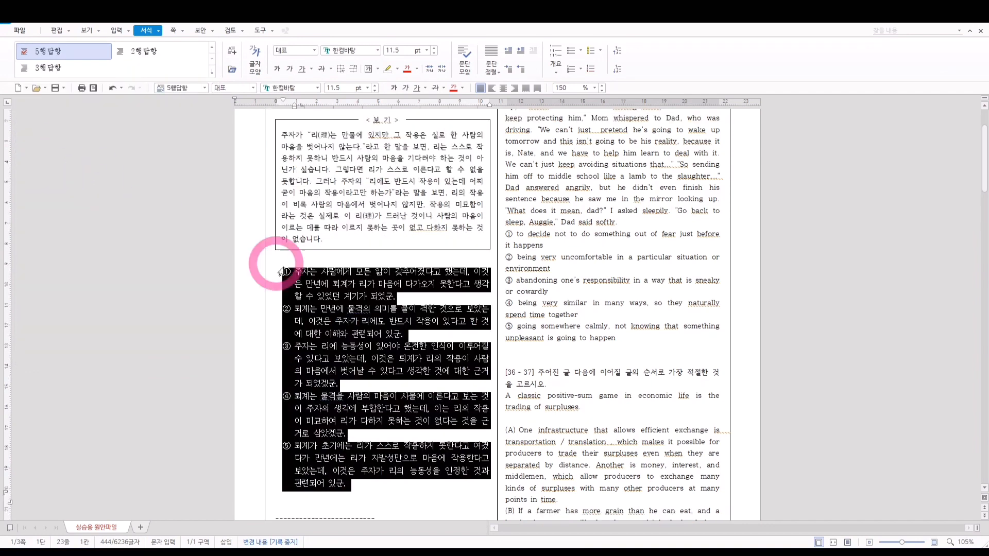
pyautogui.click(393, 263)
pyautogui.press('BackSpace')
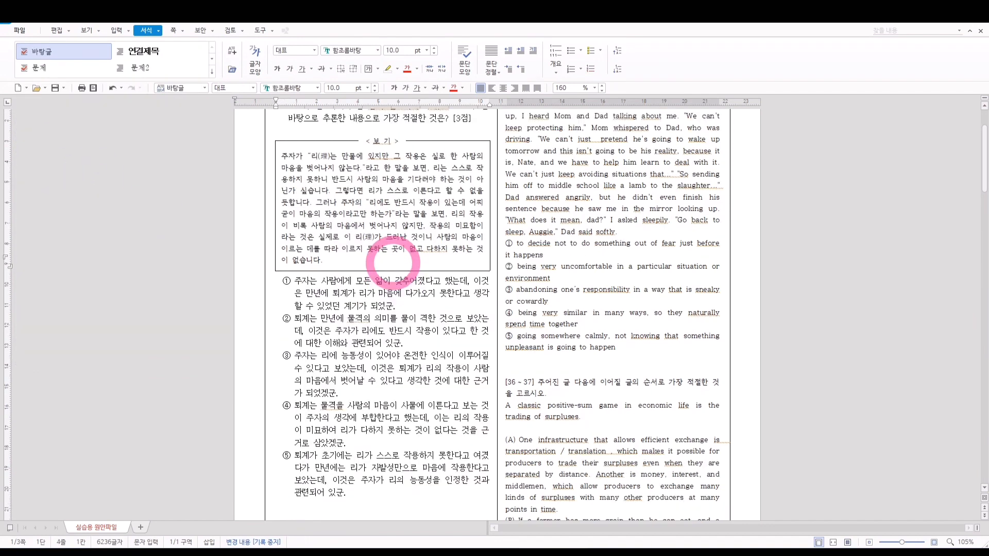
# - Delete the dashed separator line between question 1's answer choices and the 수열 question
pyautogui.scroll(-1, 482, 370)
pyautogui.scroll(-3, 482, 373)
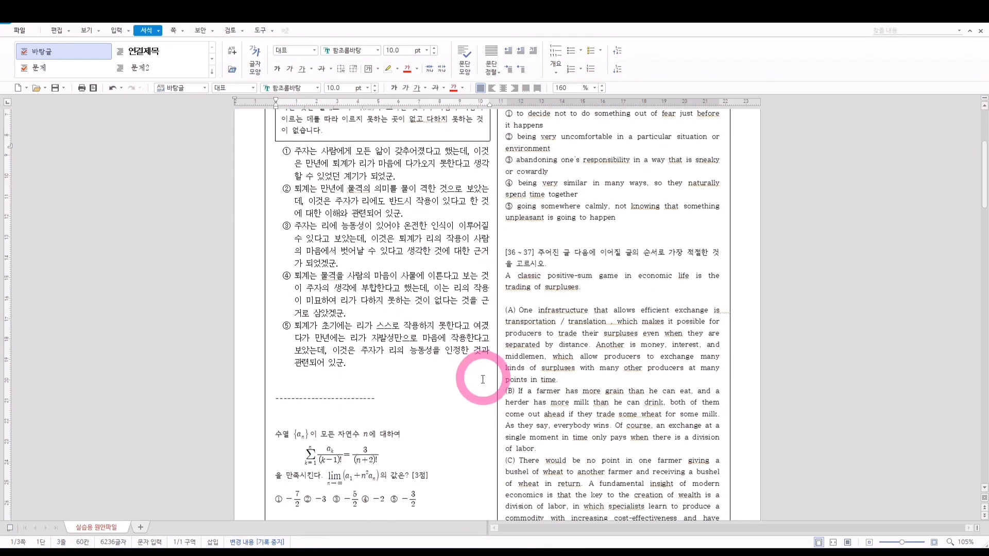
pyautogui.scroll(-2, 361, 409)
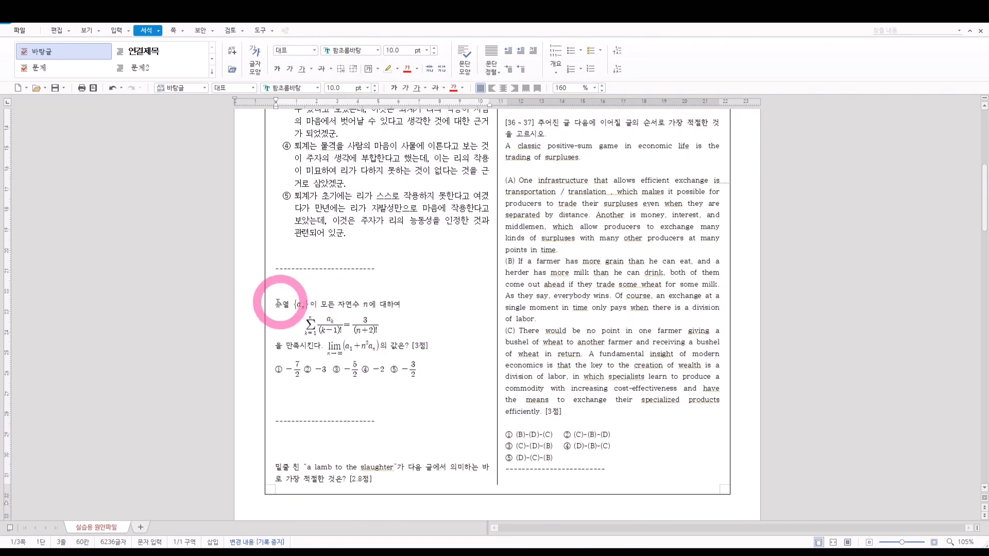
pyautogui.scroll(-1, 474, 340)
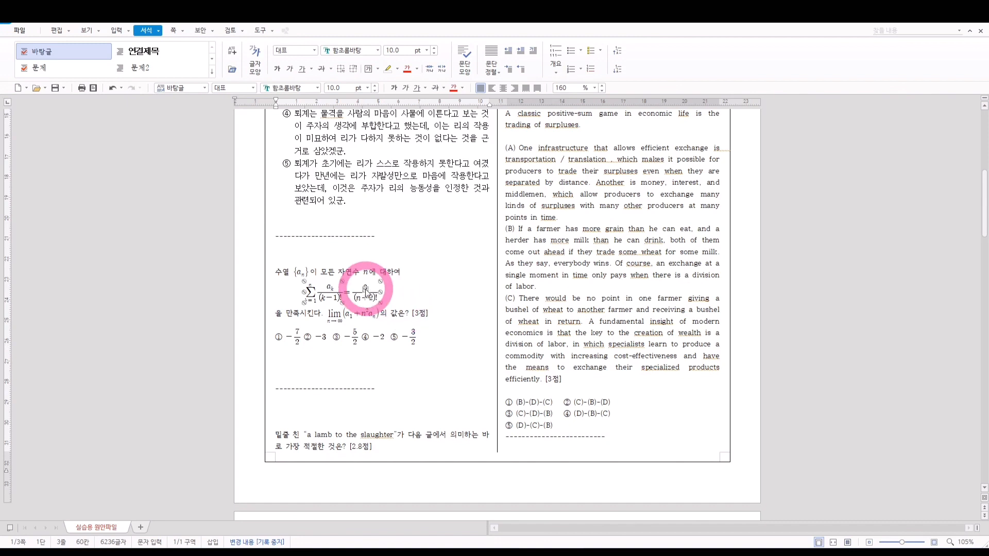
pyautogui.click(459, 305)
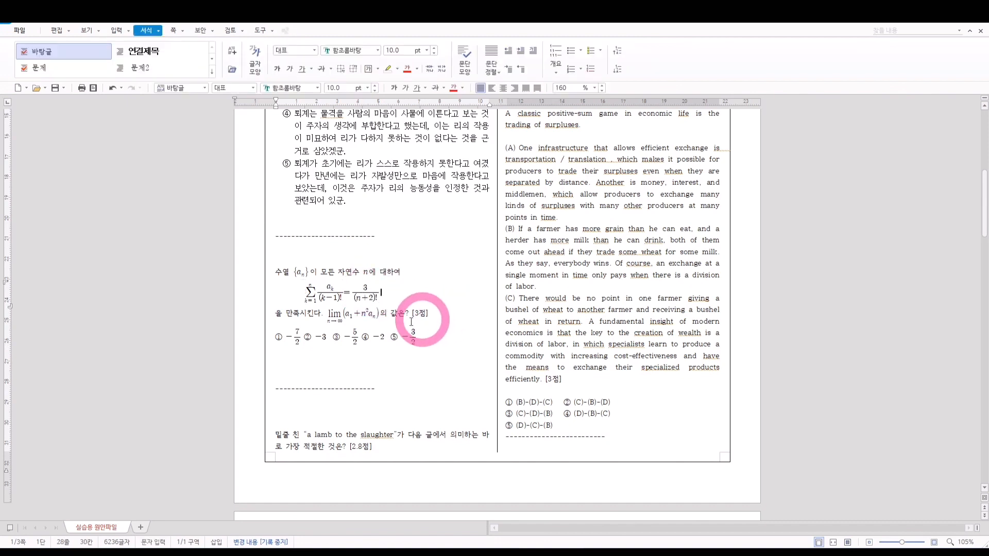
pyautogui.click(398, 314)
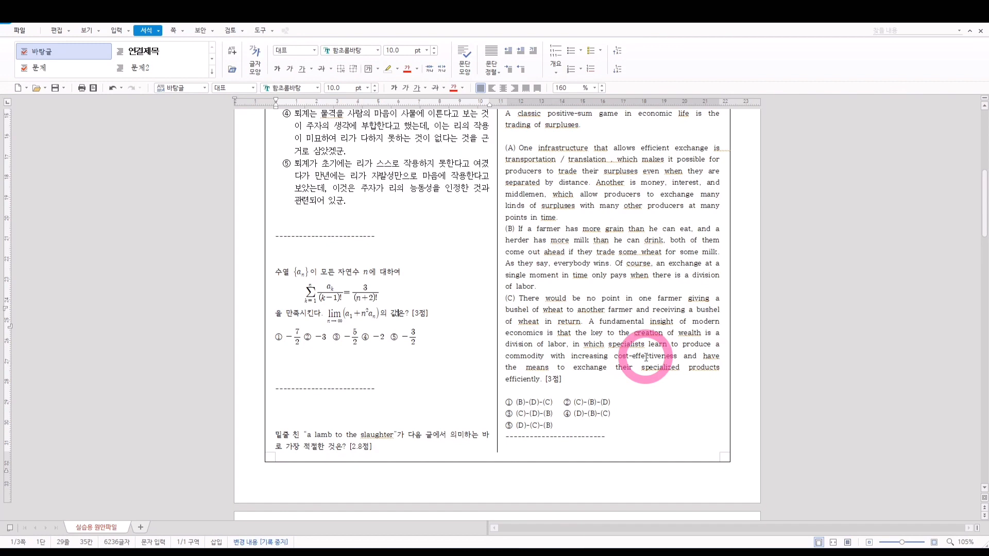
pyautogui.tripleClick(370, 237)
pyautogui.press('Delete')
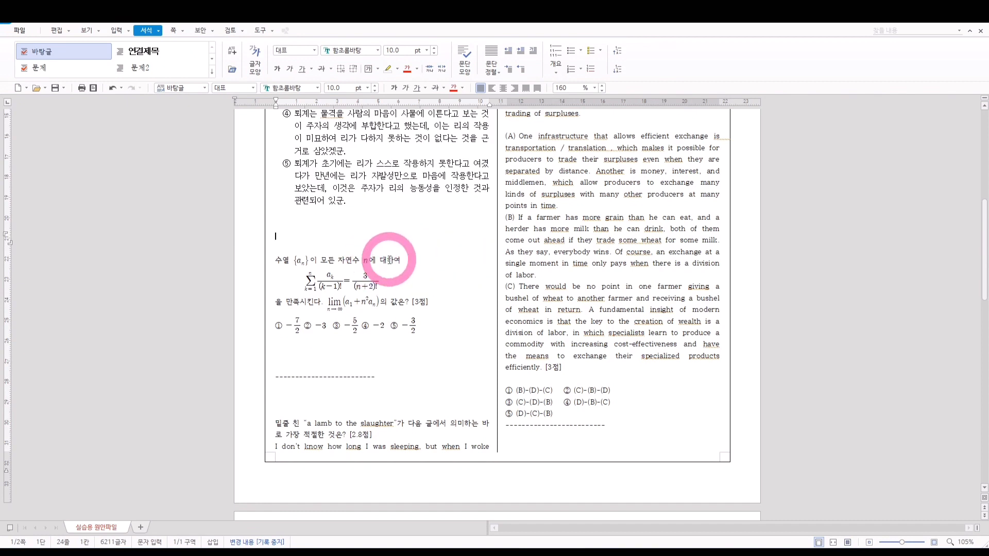
# - Apply the 문제 style to the 수열 question's first line and the 문제2 style to its line after the sum formula
pyautogui.tripleClick(389, 262)
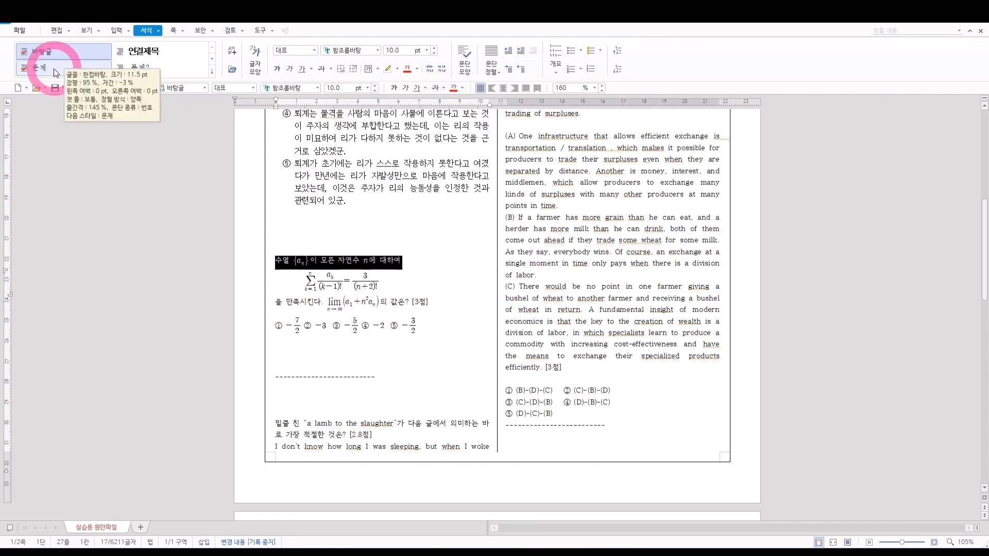
pyautogui.click(40, 70)
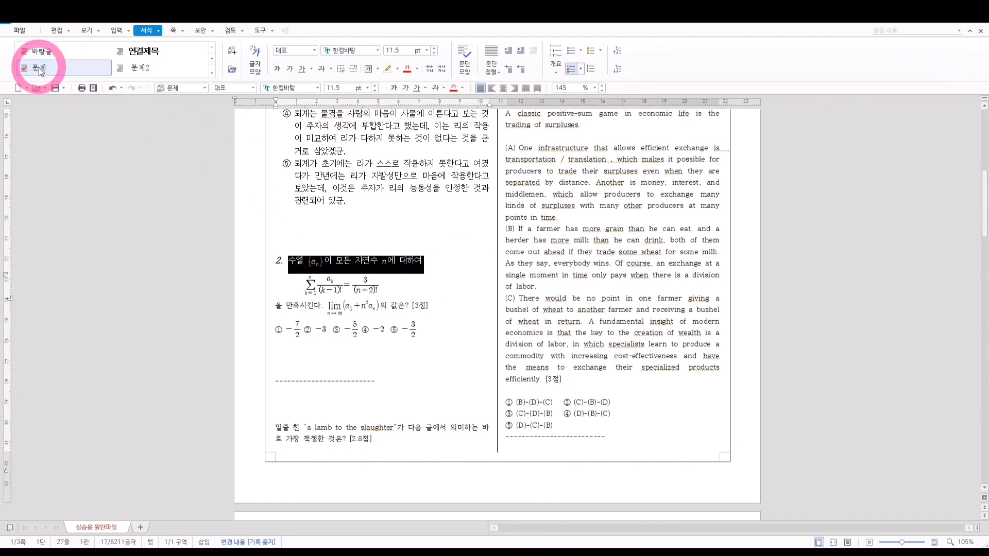
pyautogui.tripleClick(298, 308)
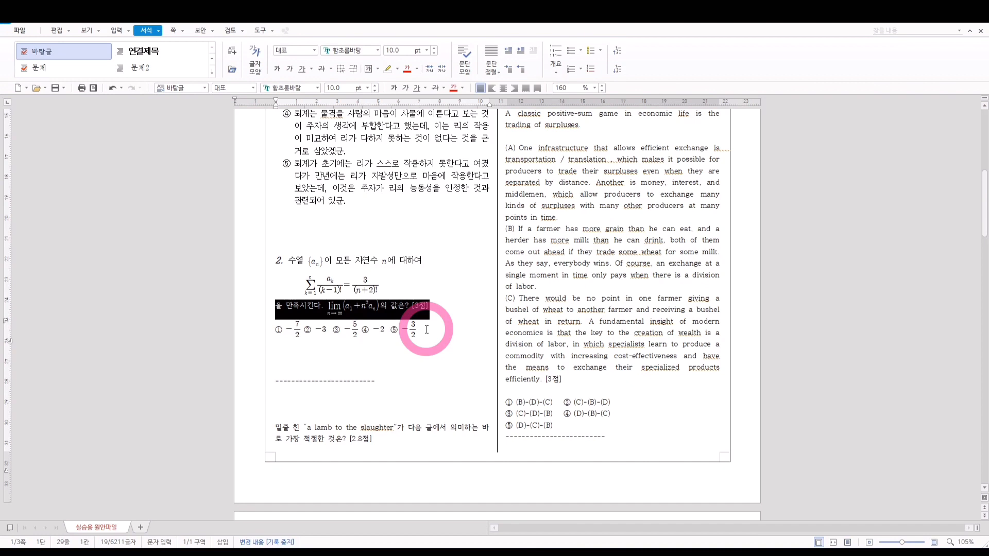
pyautogui.click(140, 69)
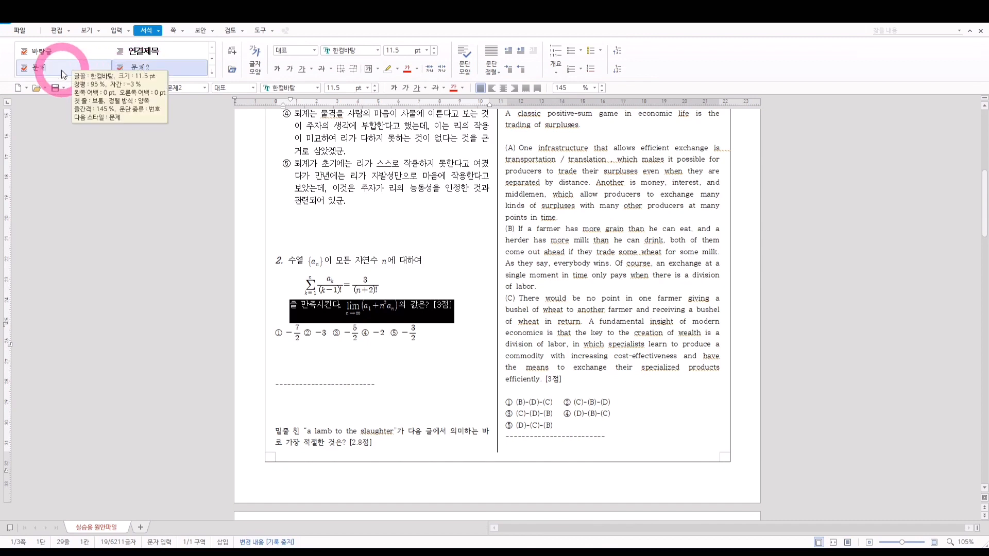
pyautogui.click(39, 69)
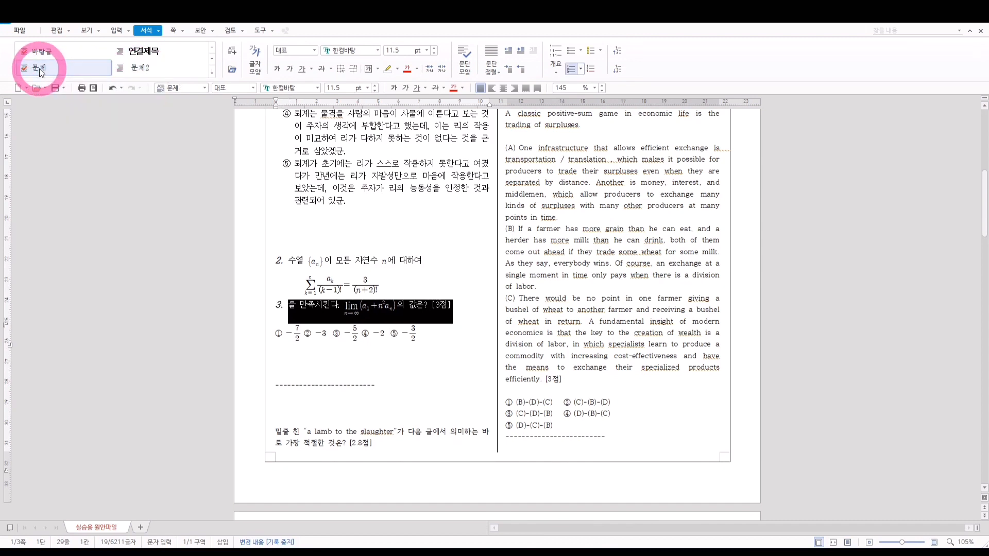
pyautogui.click(138, 70)
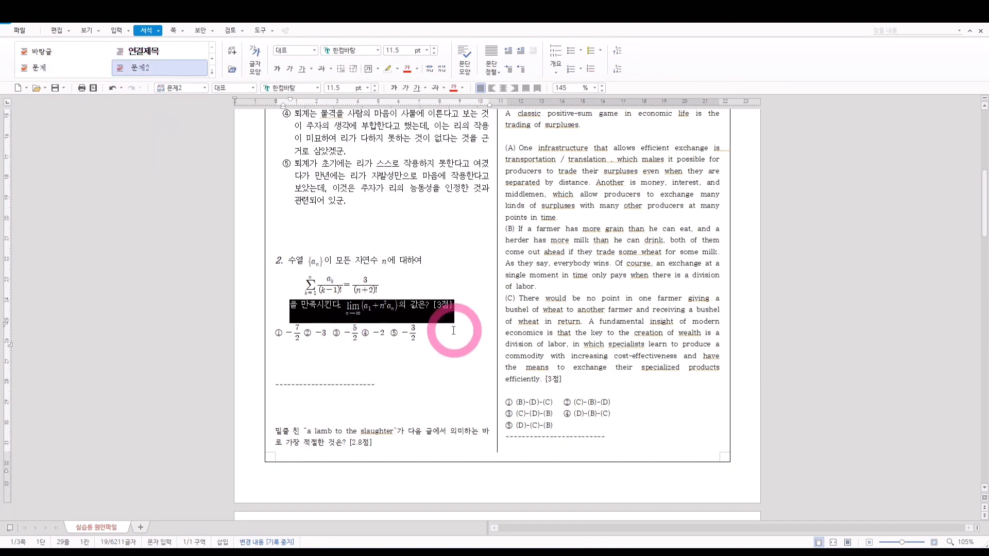
# - Apply the 1행답항 style to the line holding question 2's five answer choices
pyautogui.click(430, 338)
pyautogui.click(241, 340)
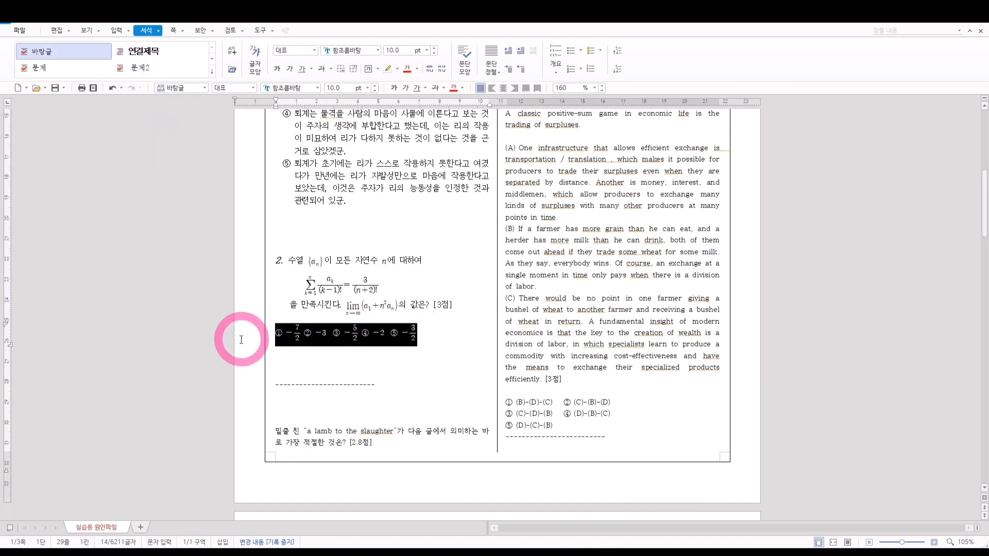
pyautogui.click(211, 73)
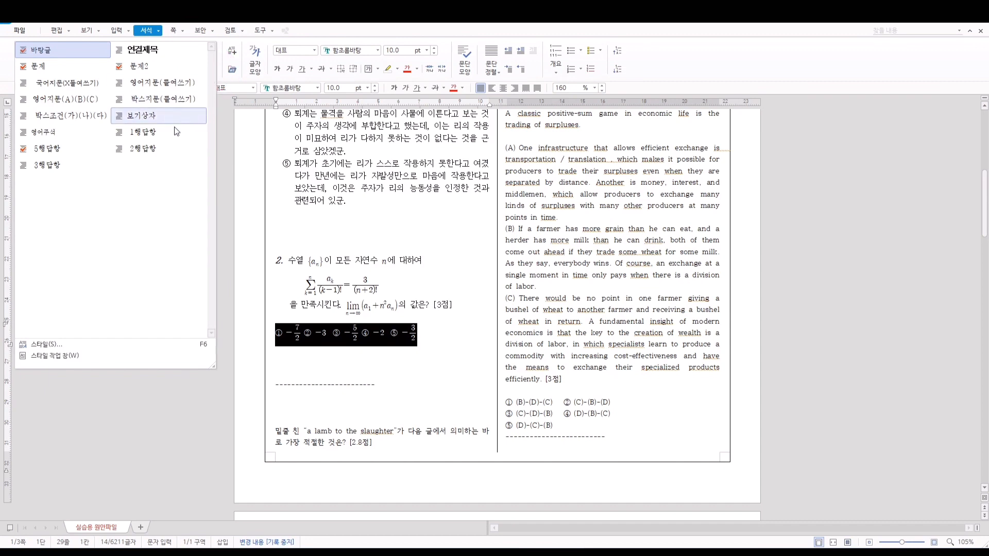
pyautogui.click(165, 137)
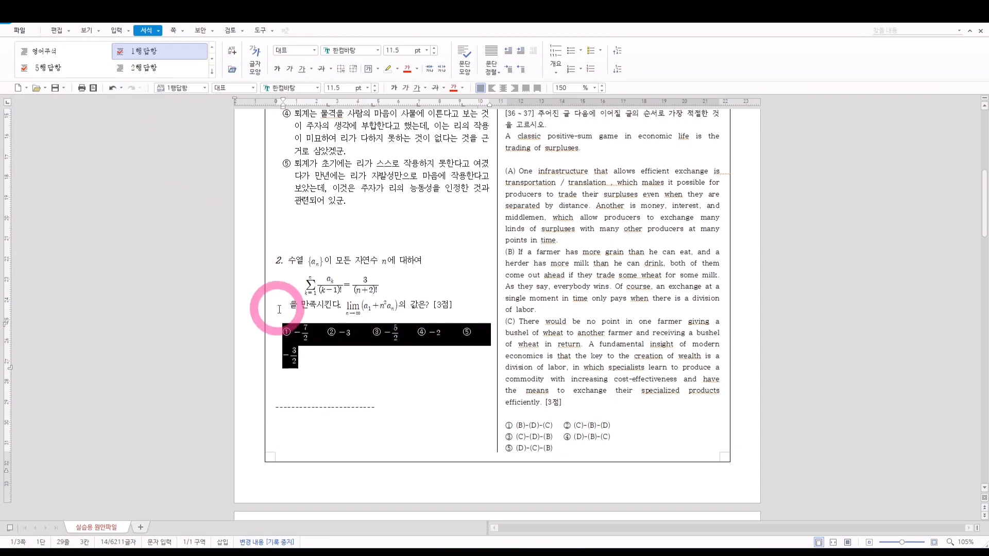
pyautogui.click(308, 336)
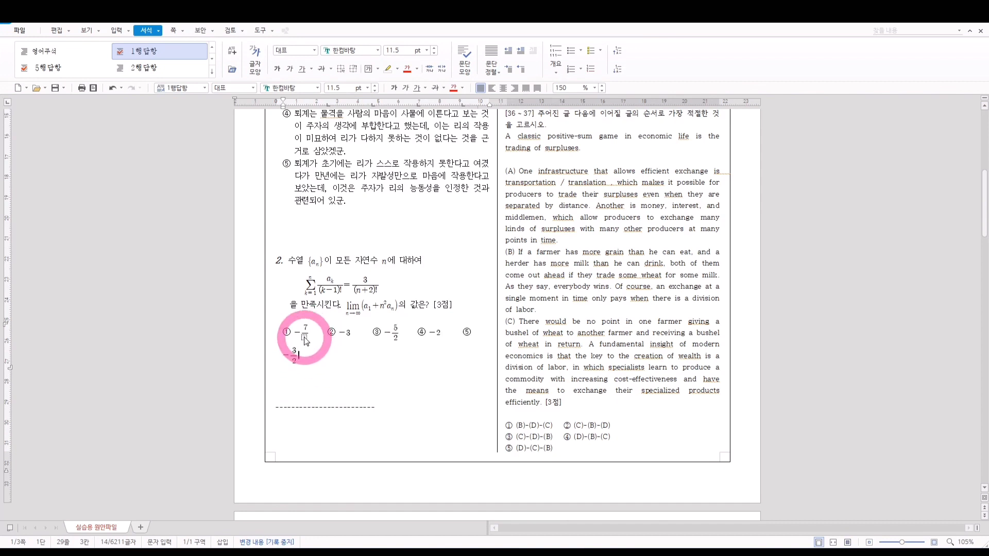
# - Edit the 1행답항 style's paragraph settings to enable 한 줄로 입력, keeping question 2's answer choices on a single line
pyautogui.click(342, 364)
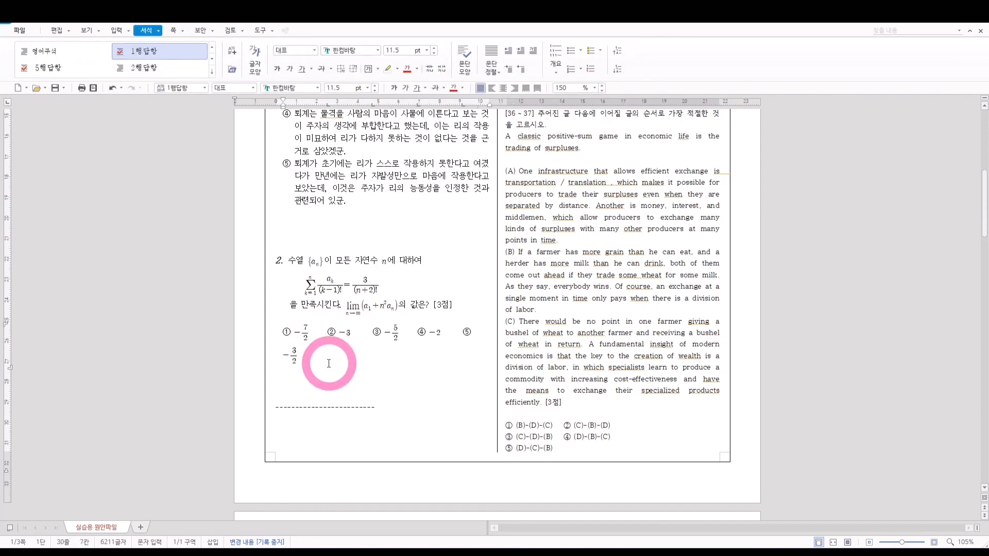
pyautogui.keyDown('shift'); pyautogui.click(276, 341); pyautogui.keyUp('shift')
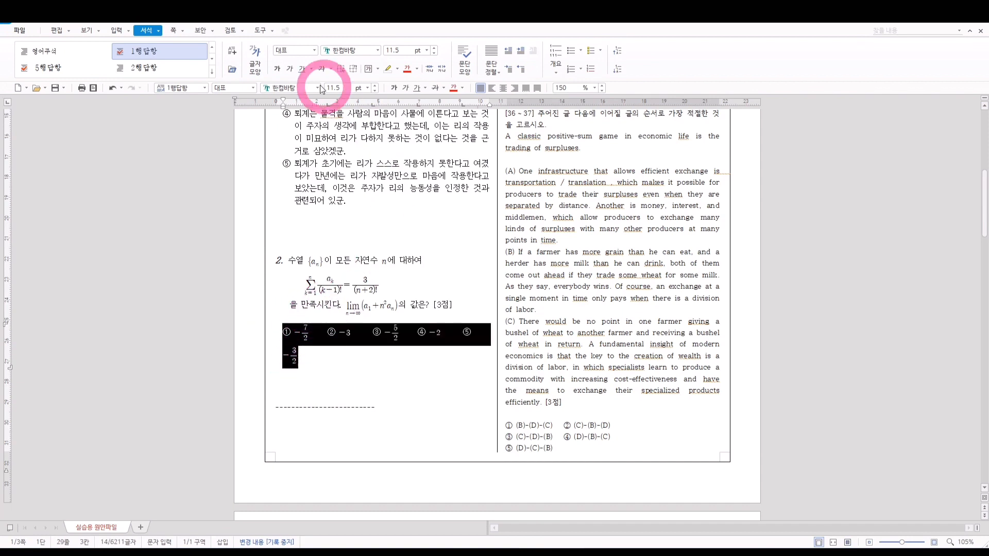
pyautogui.rightClick(141, 52)
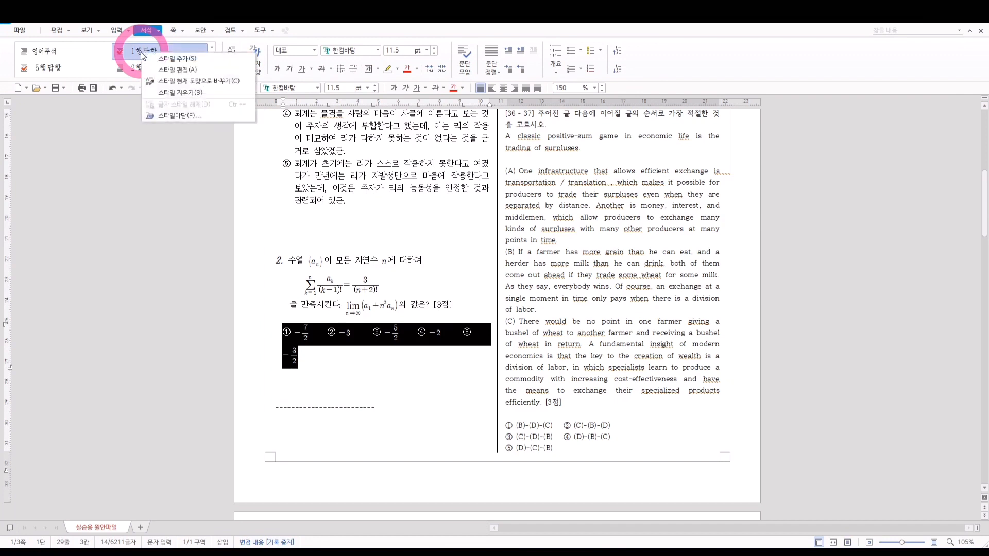
pyautogui.click(169, 69)
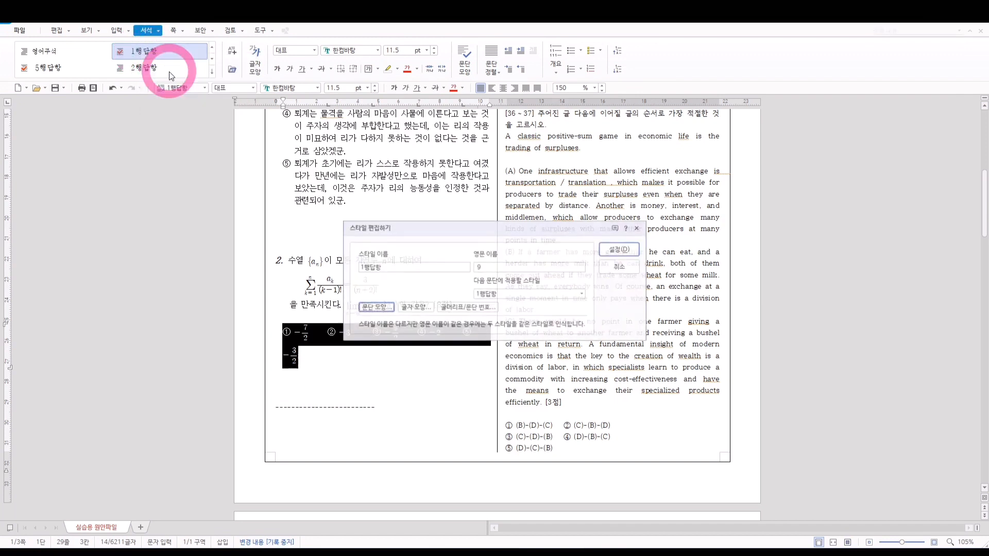
pyautogui.click(375, 308)
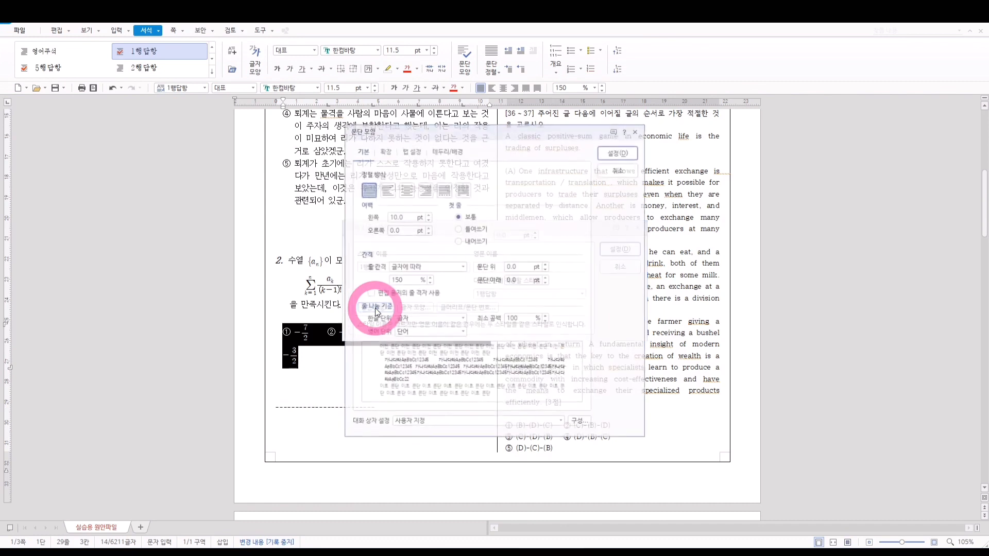
pyautogui.click(384, 152)
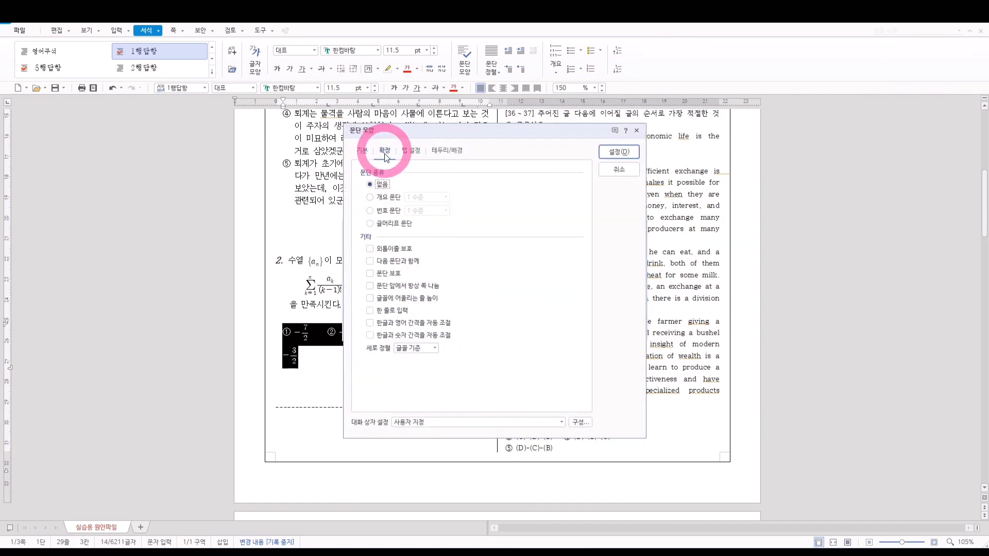
pyautogui.click(370, 310)
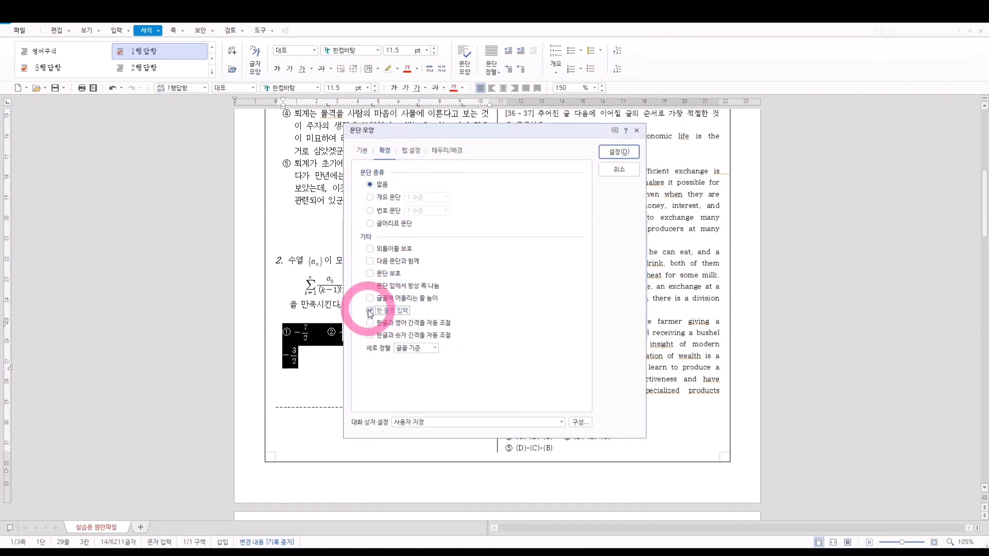
pyautogui.click(617, 149)
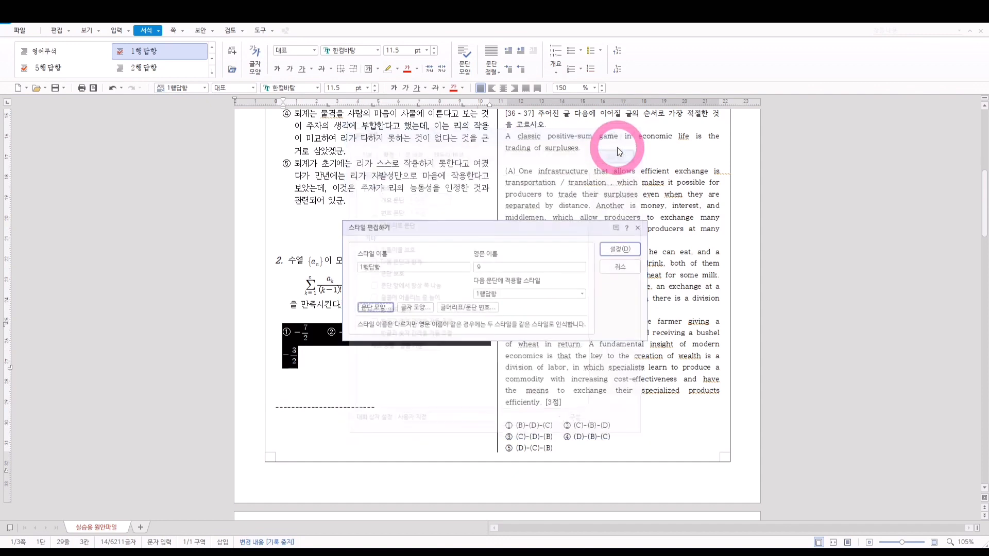
pyautogui.click(614, 252)
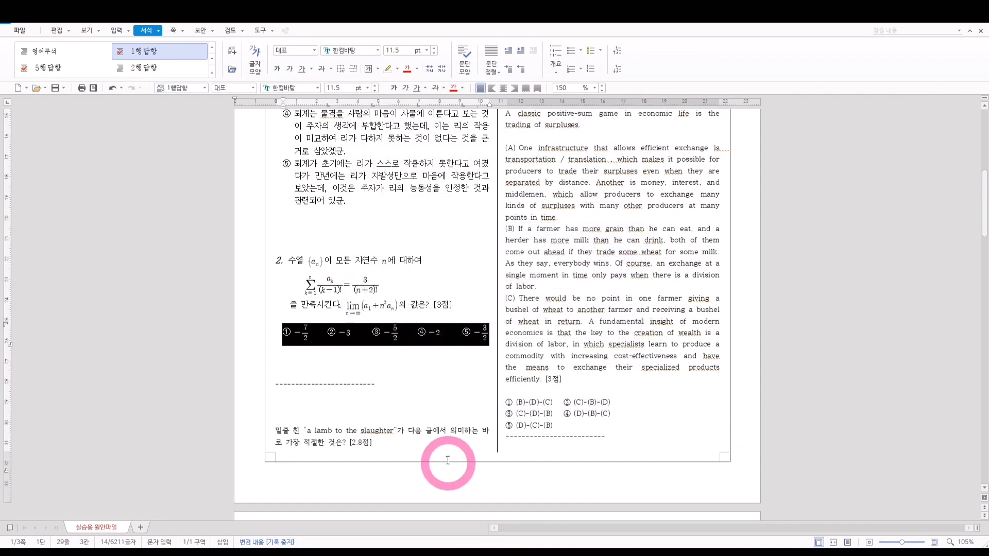
# - Delete the dashed separator line below question 2's answer choices
pyautogui.click(445, 395)
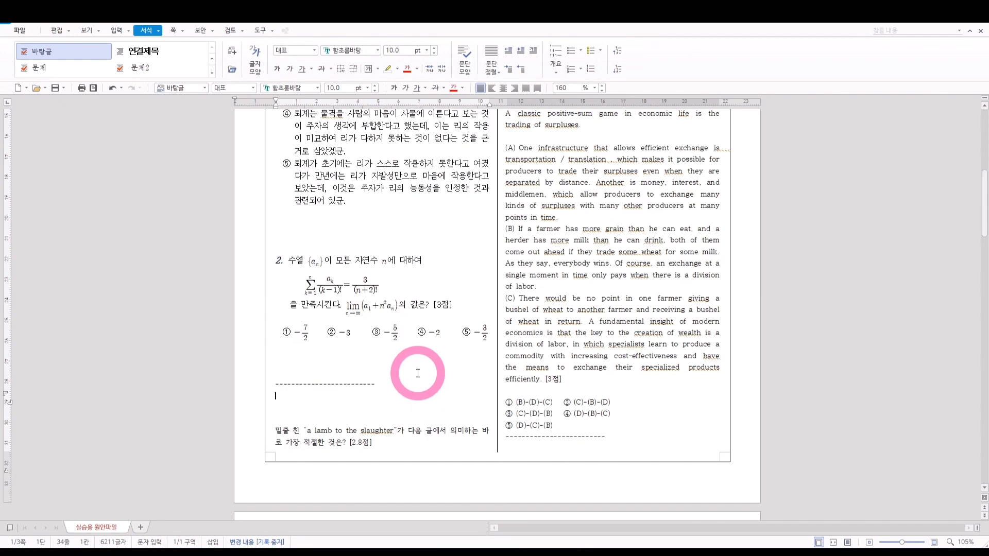
pyautogui.doubleClick(350, 390)
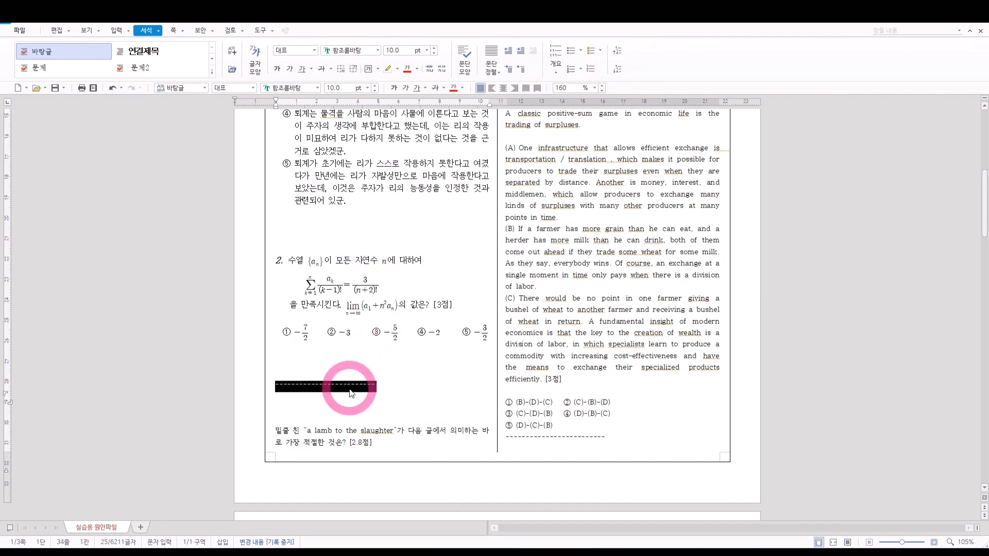
pyautogui.press('Delete')
pyautogui.press('Delete')
# - Apply the 문제 style to the "a lamb to the slaughter" question and the 영어지문(들여쓰기) style to its English passage
pyautogui.scroll(-3, 391, 392)
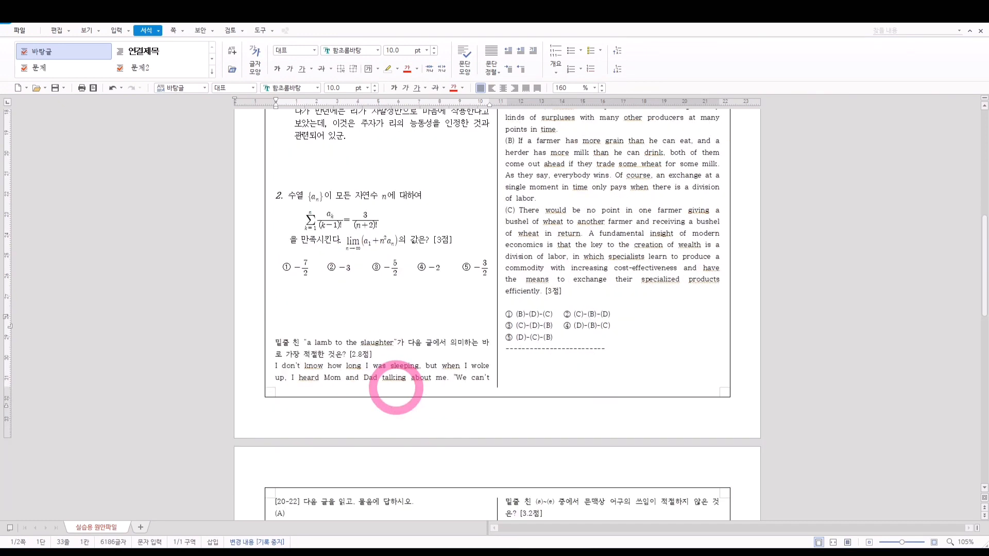
pyautogui.scroll(3, 391, 391)
pyautogui.scroll(10, 445, 399)
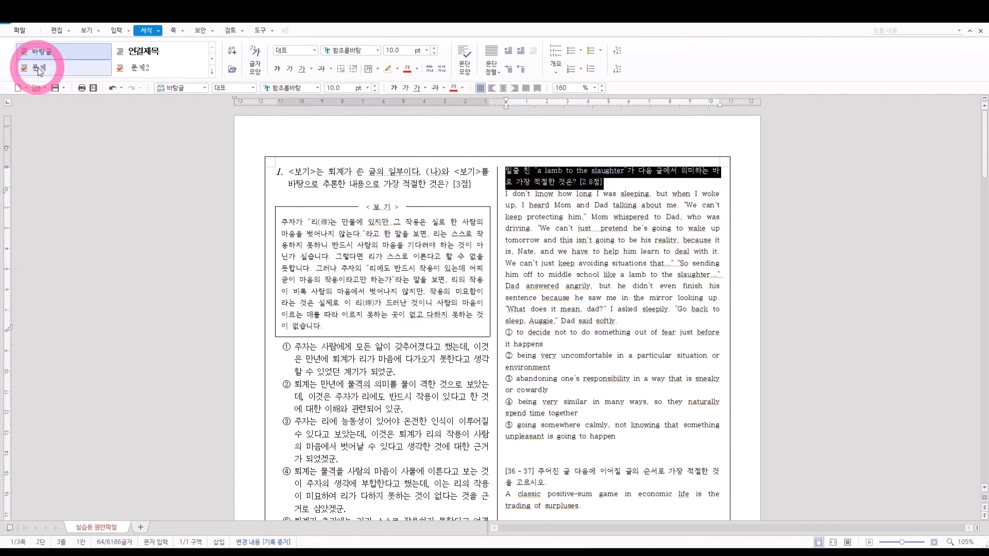
pyautogui.click(40, 71)
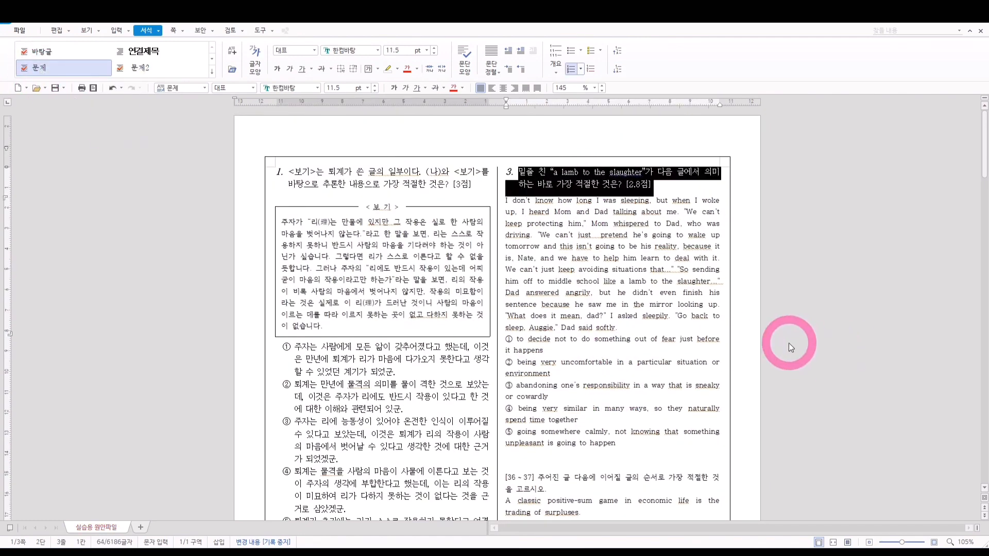
pyautogui.tripleClick(583, 259)
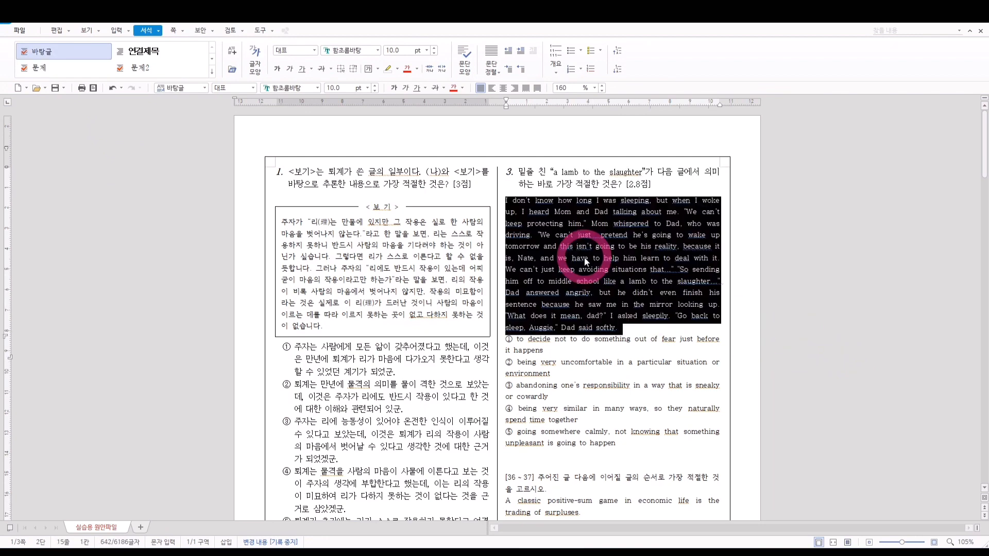
pyautogui.click(212, 73)
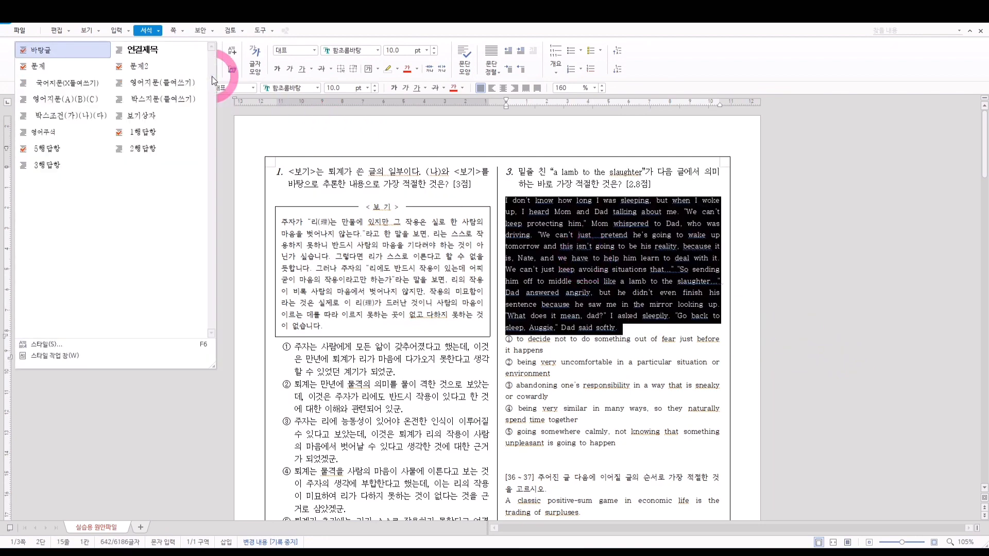
pyautogui.click(174, 84)
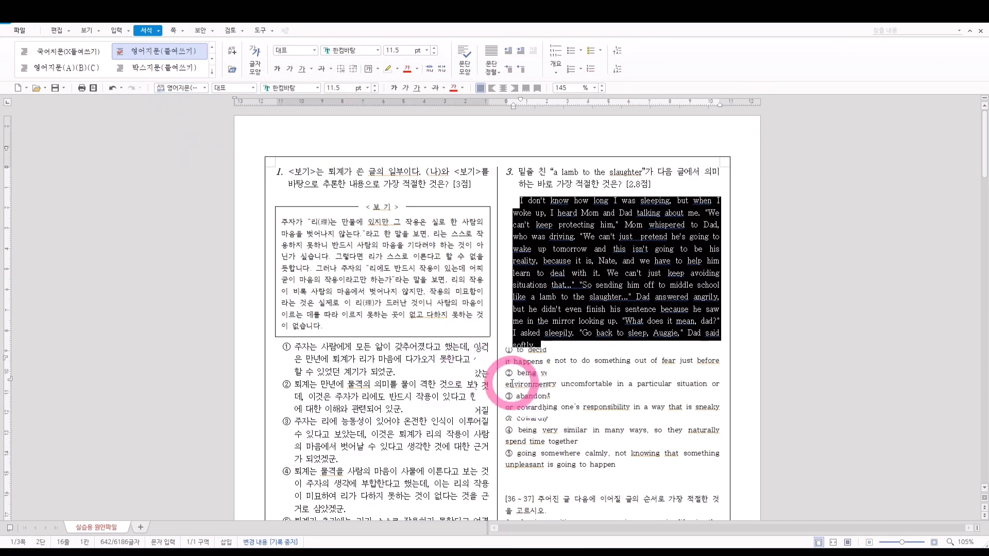
# - Apply the 5행답항 style to the five answer choices of the "a lamb to the slaughter" question
pyautogui.scroll(-2, 494, 361)
pyautogui.click(507, 295)
pyautogui.keyDown('shift'); pyautogui.click(653, 404); pyautogui.keyUp('shift')
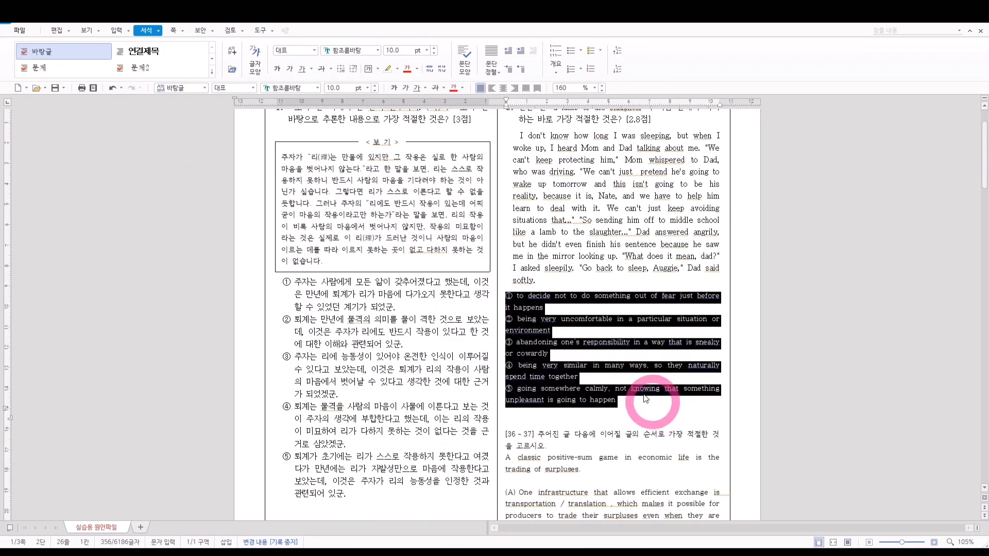
pyautogui.click(213, 75)
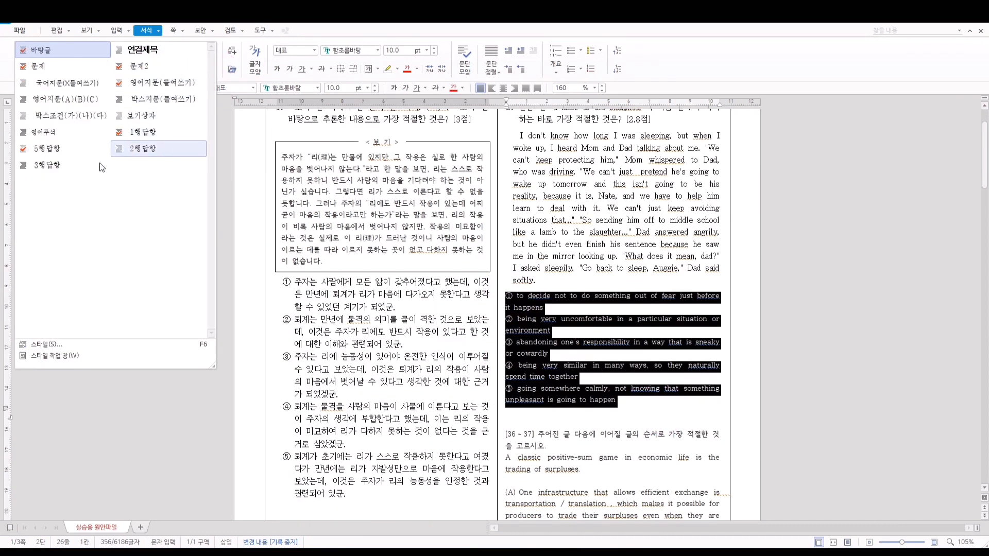
pyautogui.click(67, 150)
# - Apply the 연결제목 style to the [36~37] instruction line
pyautogui.scroll(-5, 520, 270)
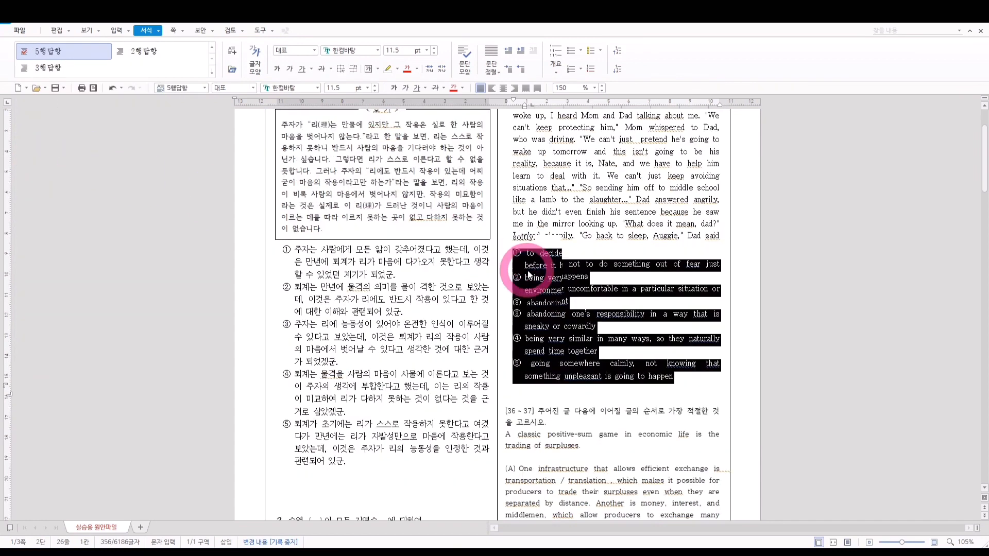
pyautogui.tripleClick(541, 252)
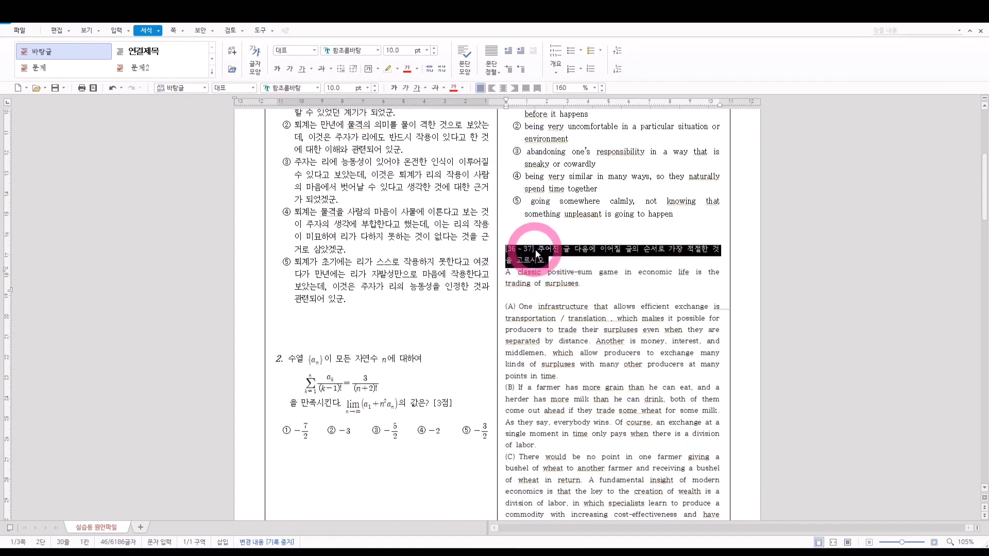
pyautogui.click(144, 55)
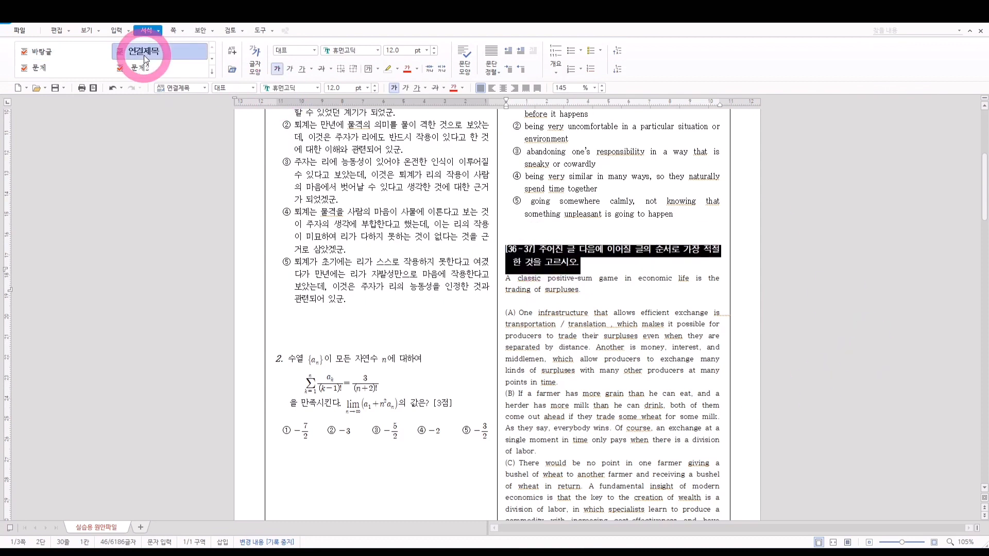
# - Apply the 박스지문(들여쓰기) style to the "A classic positive-sum game" paragraph below the [36~37] heading
pyautogui.tripleClick(504, 288)
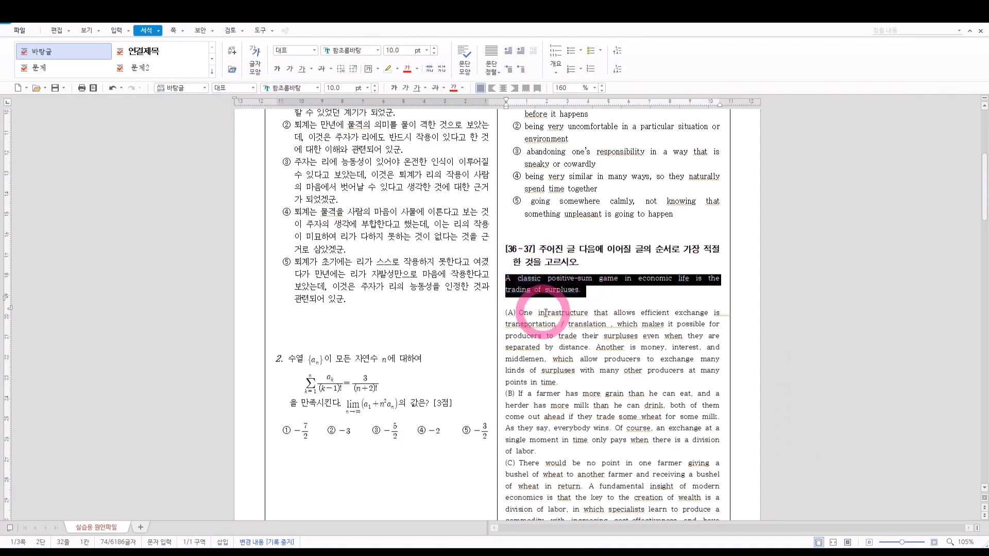
pyautogui.click(212, 71)
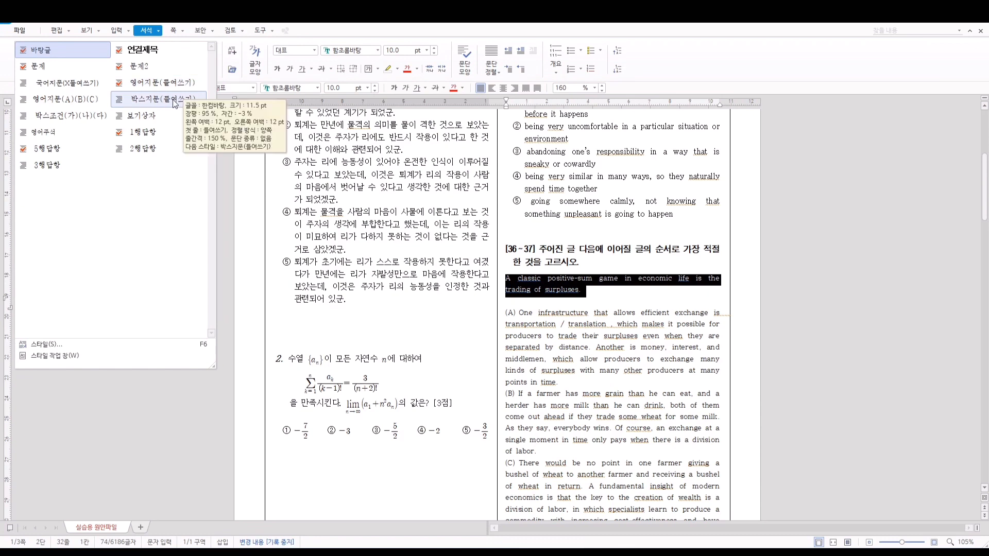
pyautogui.click(172, 100)
pyautogui.click(380, 330)
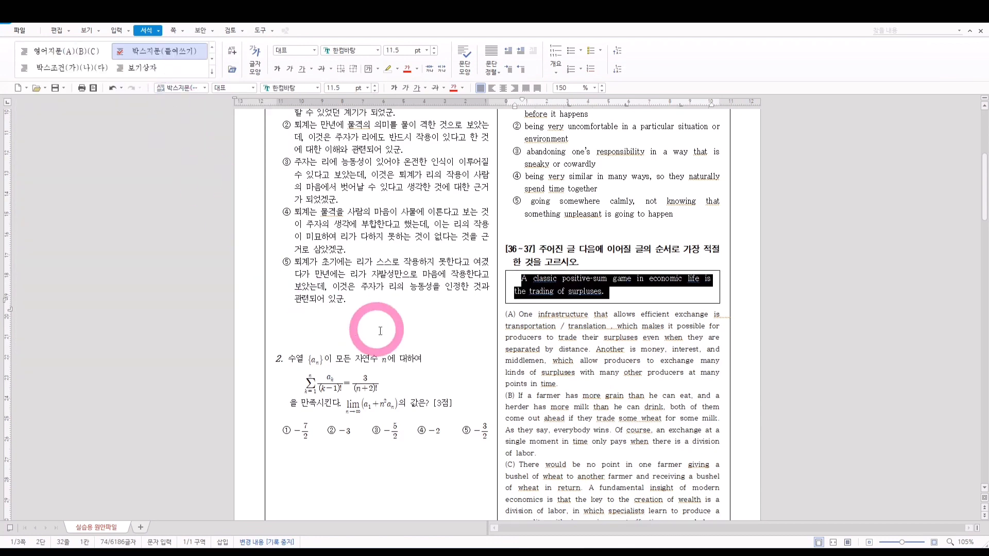
pyautogui.click(637, 304)
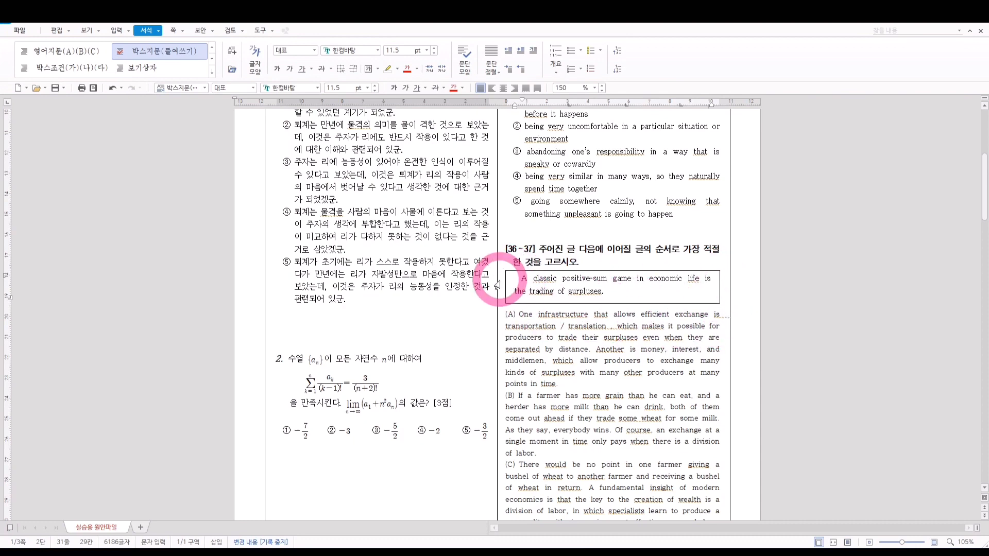
# - Apply the 영어지문(A)(B)(C) style to the (A), (B) and (C) paragraphs below the boxed passage
pyautogui.scroll(-2, 508, 288)
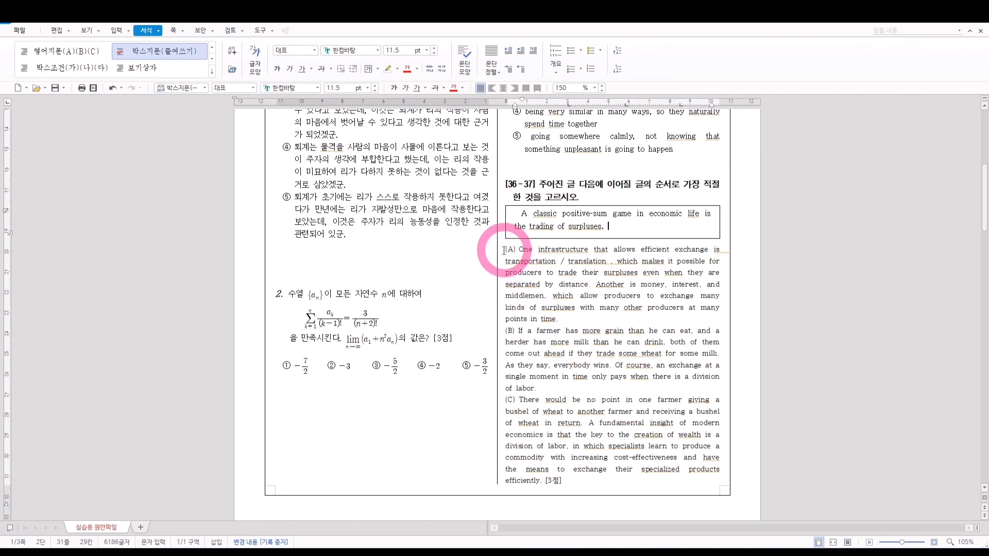
pyautogui.moveTo(504, 251); pyautogui.dragTo(608, 482)
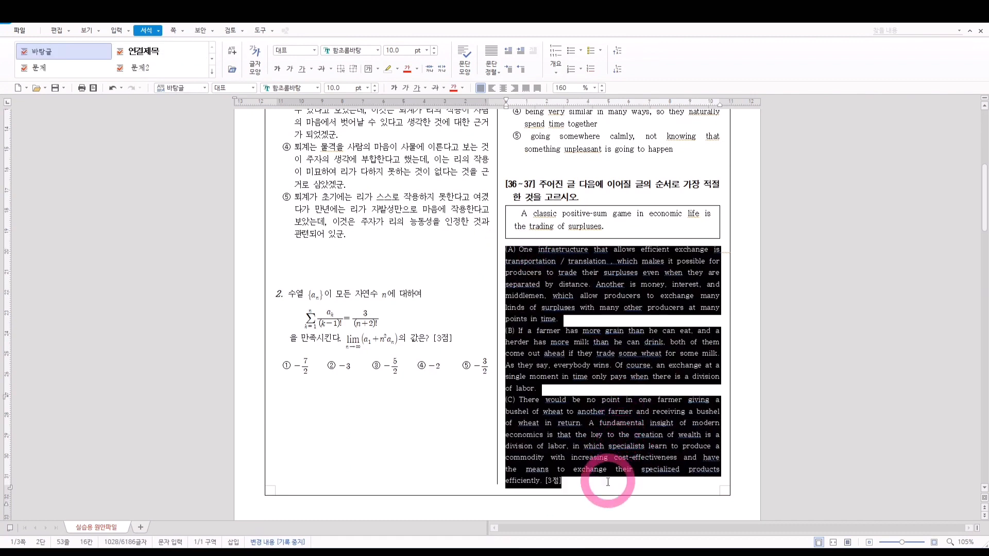
pyautogui.click(212, 73)
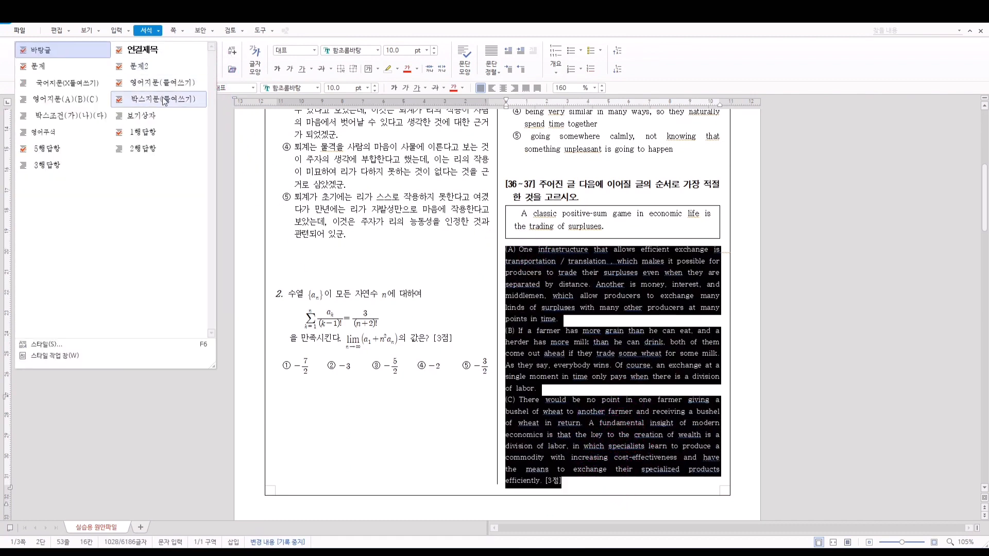
pyautogui.click(65, 100)
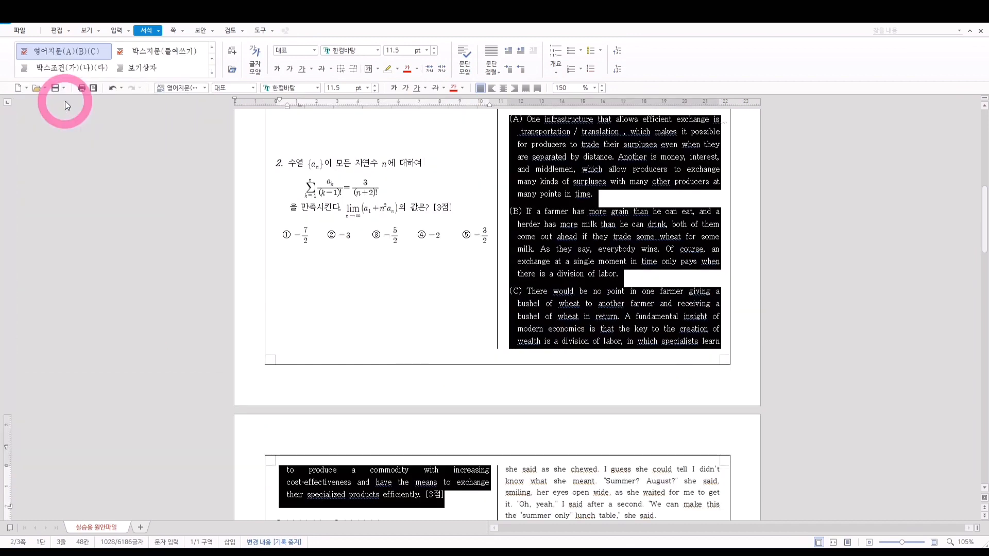
pyautogui.scroll(3, 229, 194)
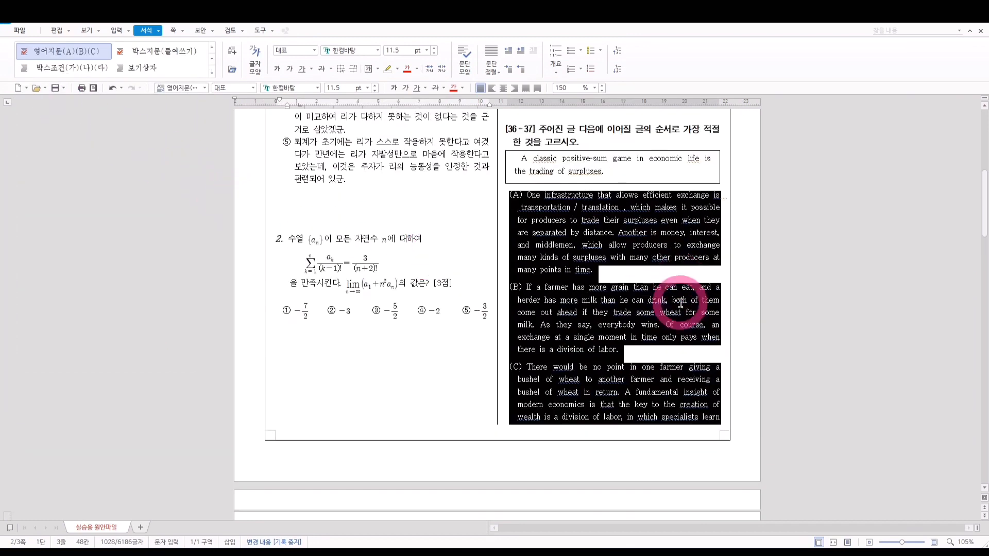
# - Edit the 영어지문(A)(B)(C) style so its paragraphs have a first-line hanging indent of 15 pt
pyautogui.scroll(-9, 680, 303)
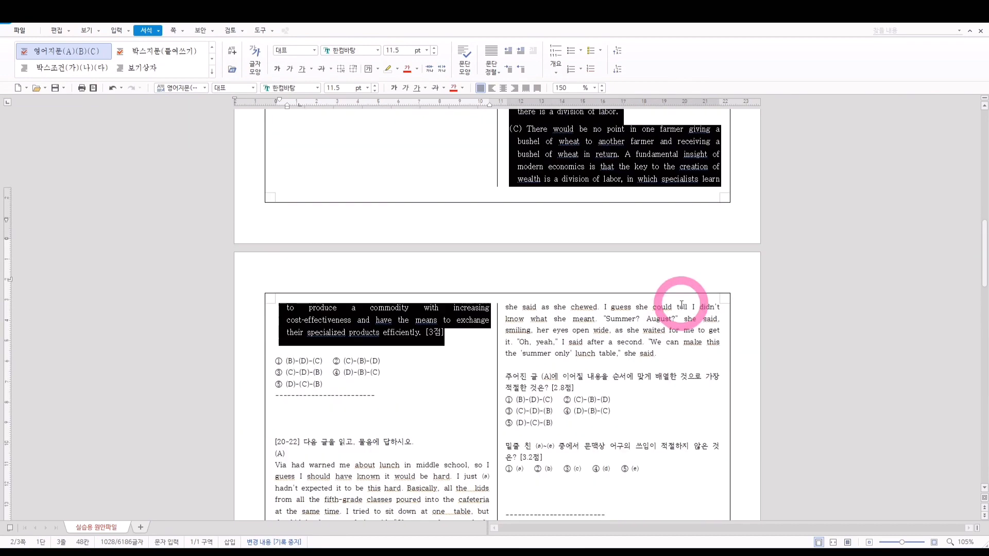
pyautogui.scroll(10, 682, 304)
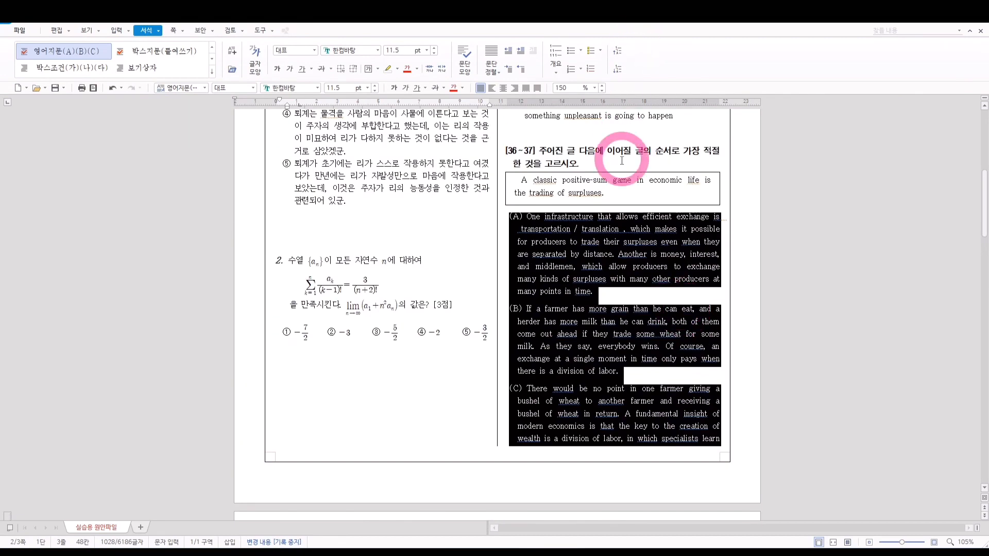
pyautogui.click(511, 219)
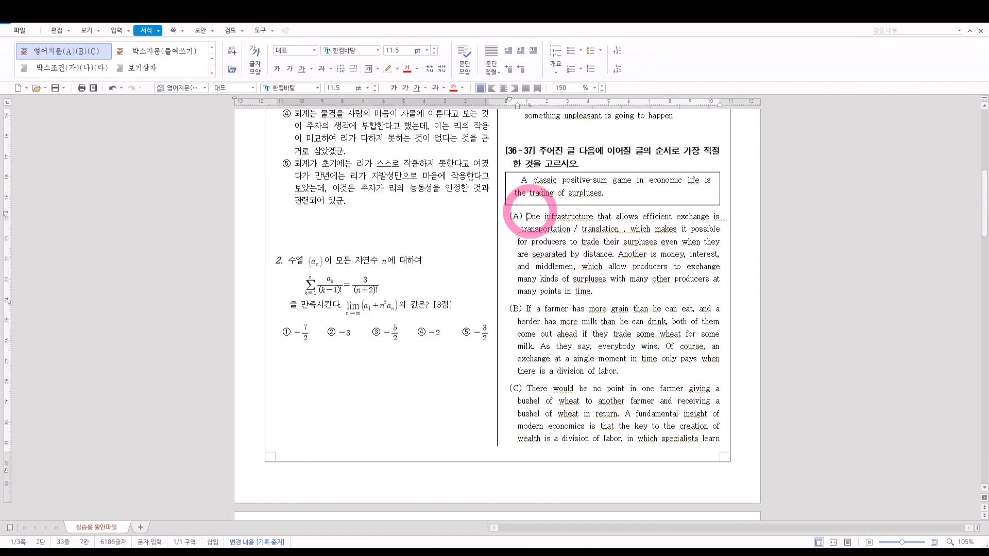
pyautogui.rightClick(62, 54)
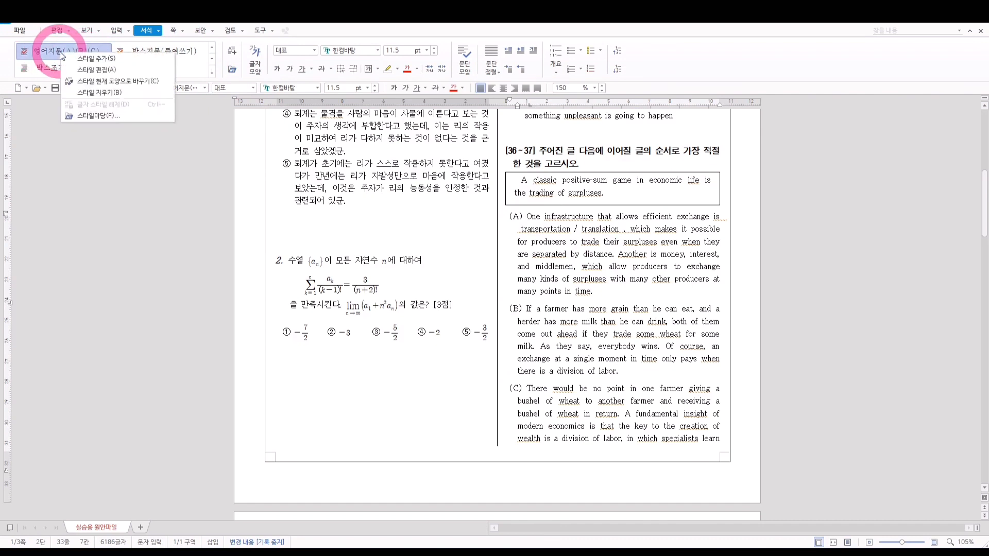
pyautogui.click(93, 70)
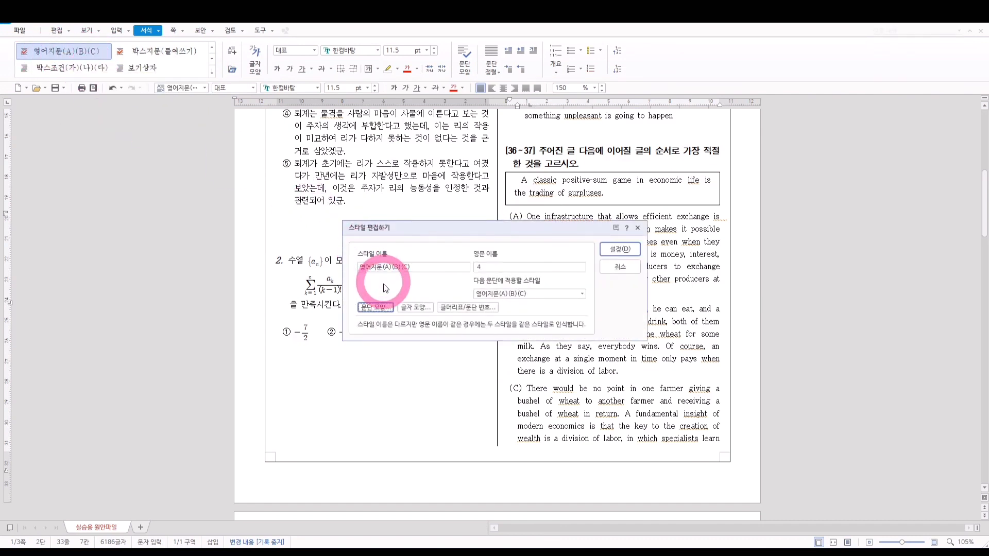
pyautogui.click(379, 308)
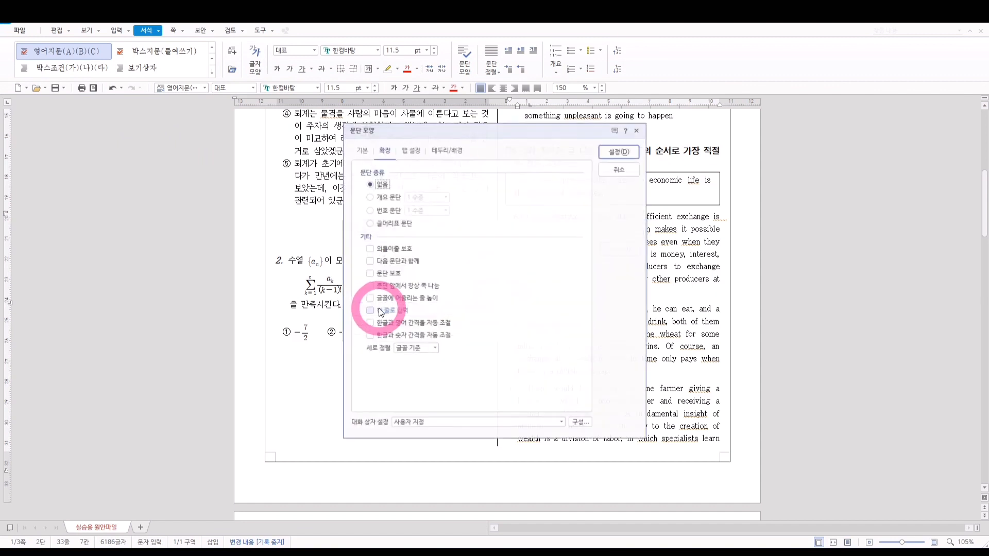
pyautogui.click(360, 151)
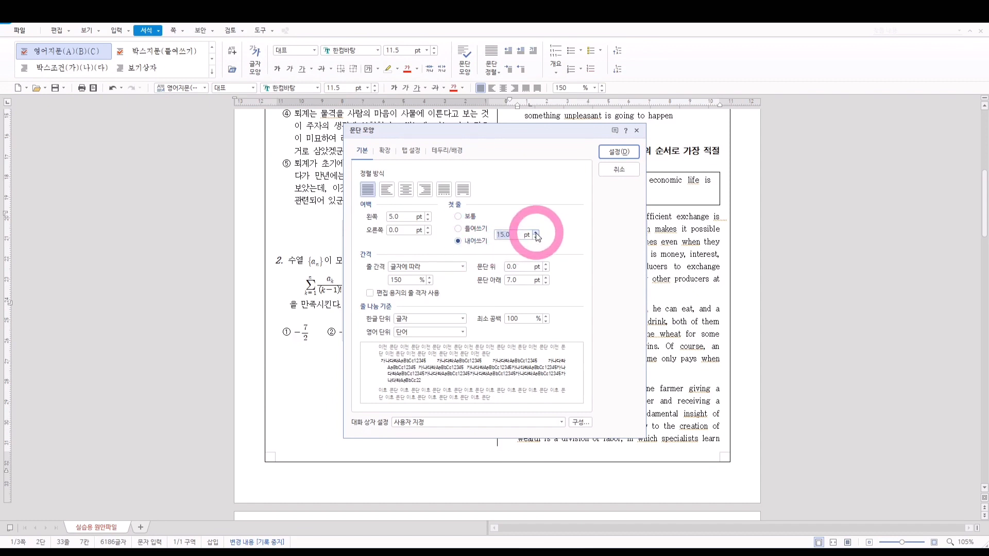
pyautogui.click(618, 153)
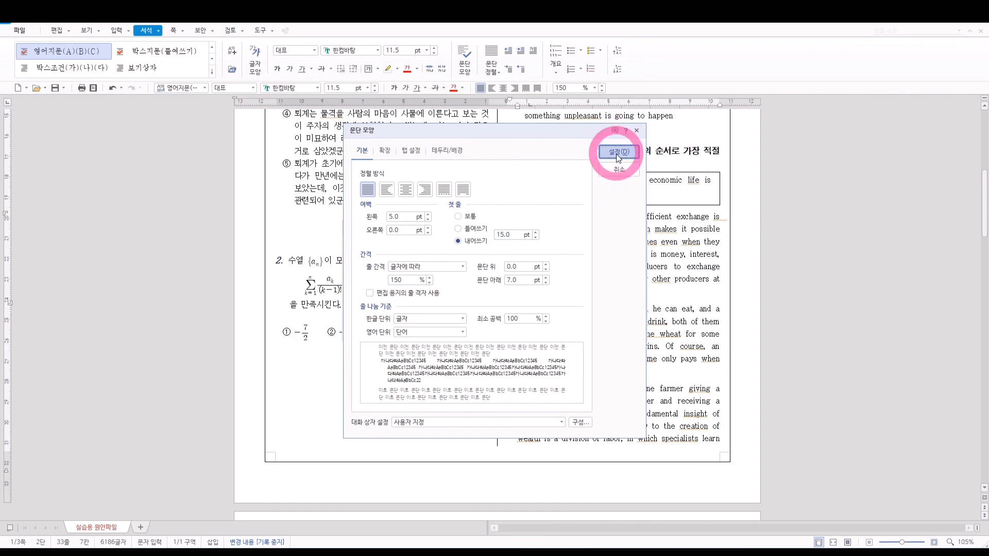
pyautogui.click(620, 251)
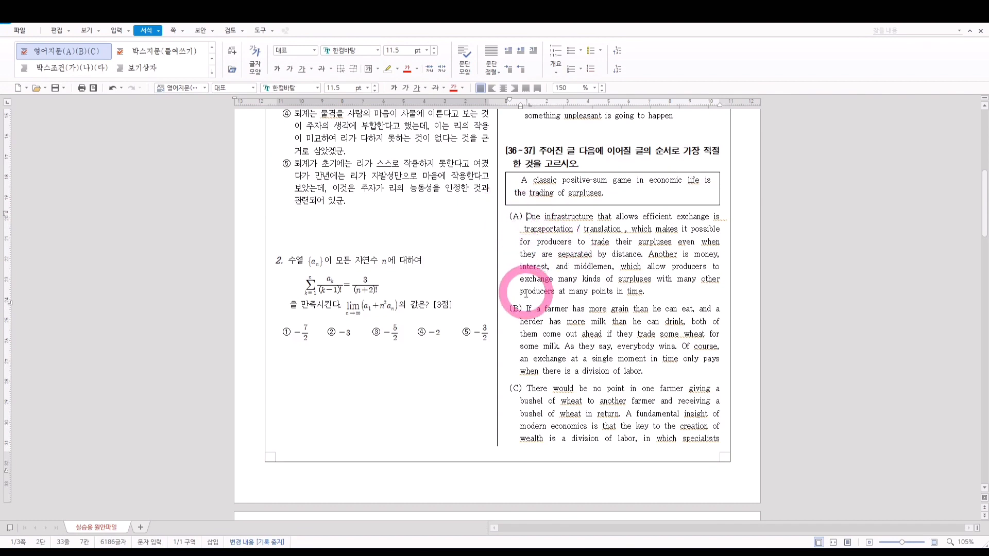
# - Apply the 3행답항 style to the five answer choices below the (A), (B) and (C) paragraphs
pyautogui.scroll(-3, 530, 283)
pyautogui.scroll(3, 455, 211)
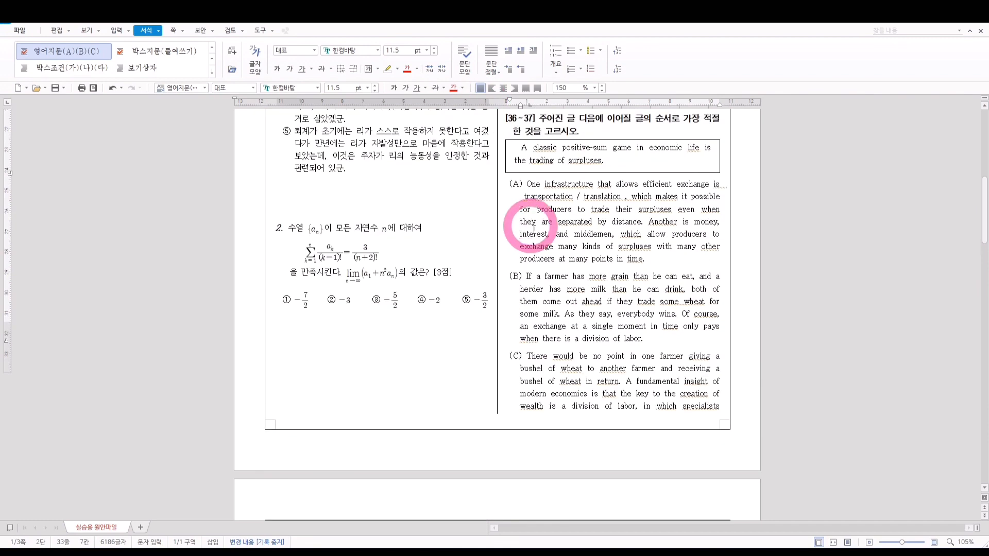
pyautogui.scroll(-7, 426, 311)
pyautogui.click(278, 298)
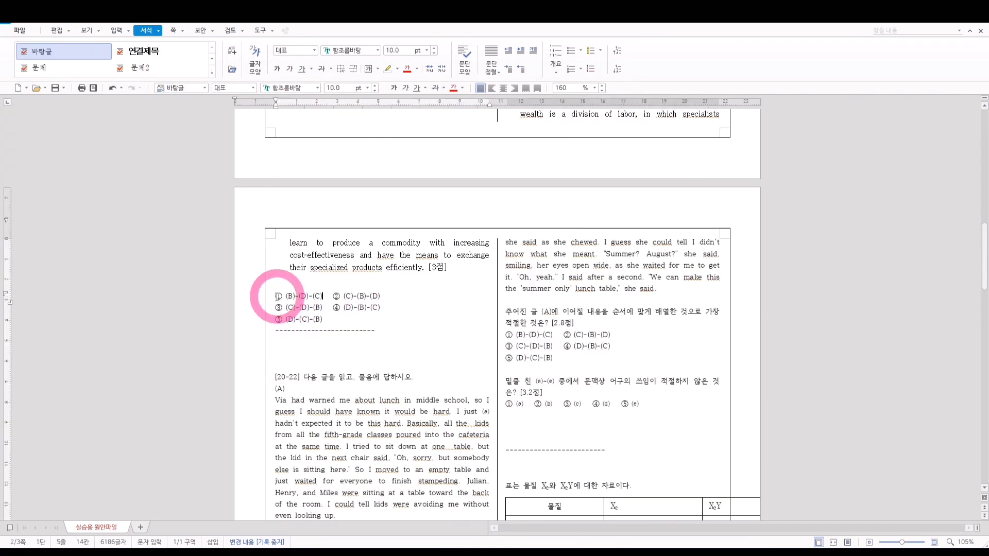
pyautogui.moveTo(278, 298); pyautogui.dragTo(335, 326)
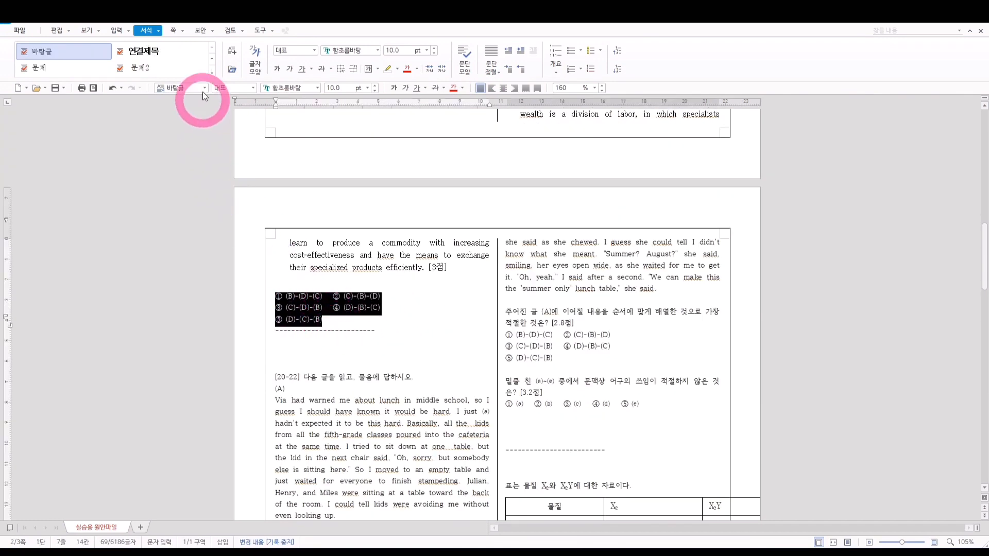
pyautogui.click(211, 73)
pyautogui.click(69, 170)
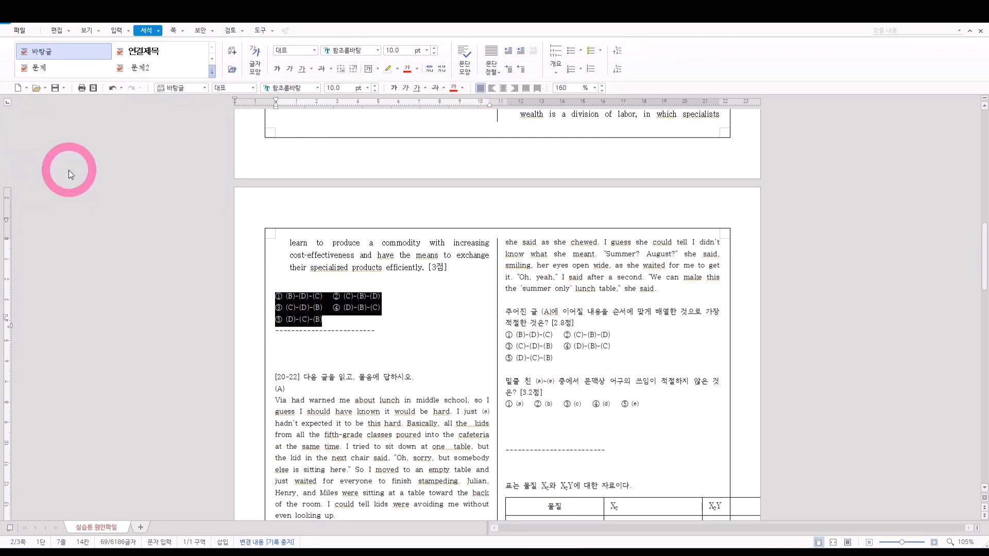
# - Delete the dashed separator line between those answer choices and the [20-22] instruction line
pyautogui.scroll(-3, 332, 309)
pyautogui.click(363, 272)
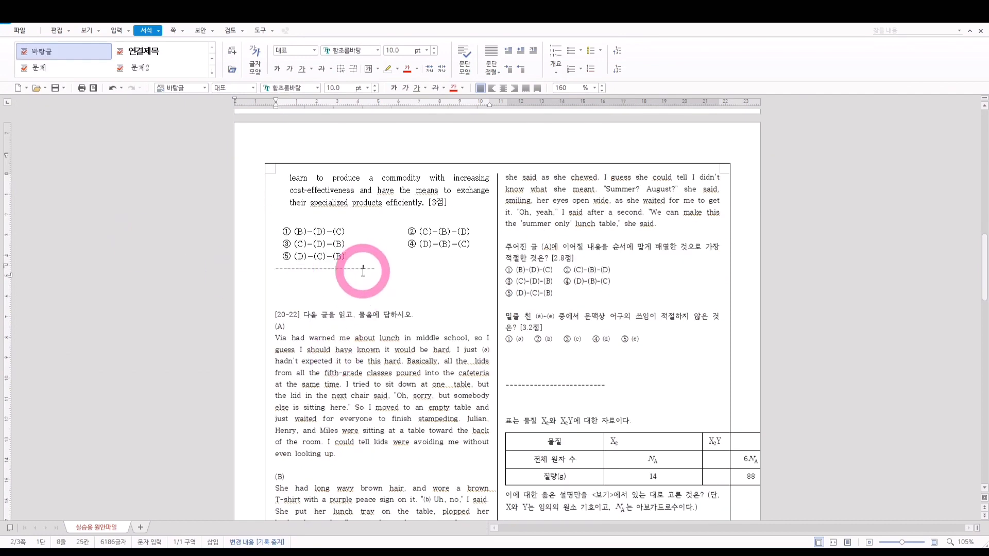
pyautogui.doubleClick(364, 273)
pyautogui.press('Delete')
# - Apply the 연결제목 style to the [20-22] instruction line
pyautogui.scroll(3, 420, 309)
pyautogui.scroll(-6, 427, 284)
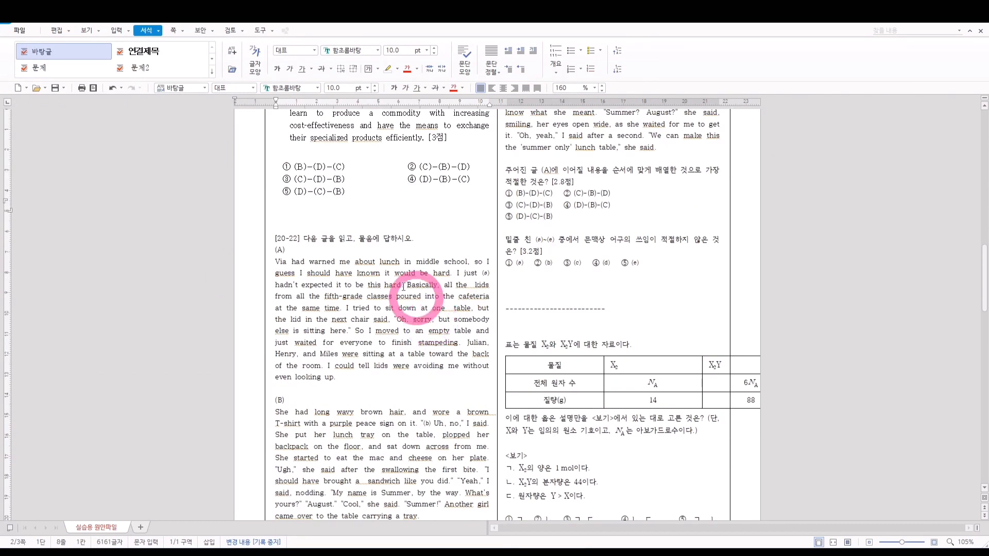
pyautogui.tripleClick(336, 240)
pyautogui.click(148, 56)
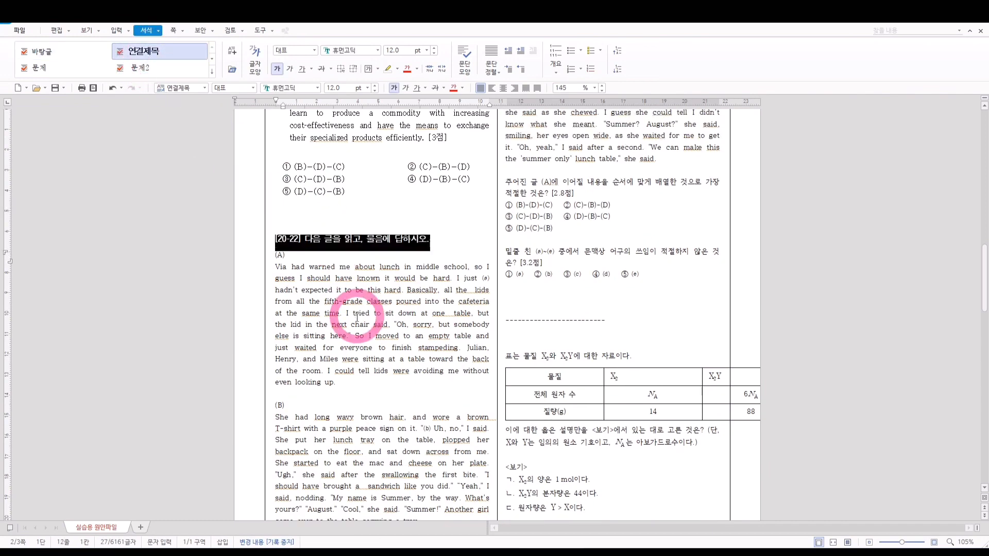
pyautogui.click(348, 301)
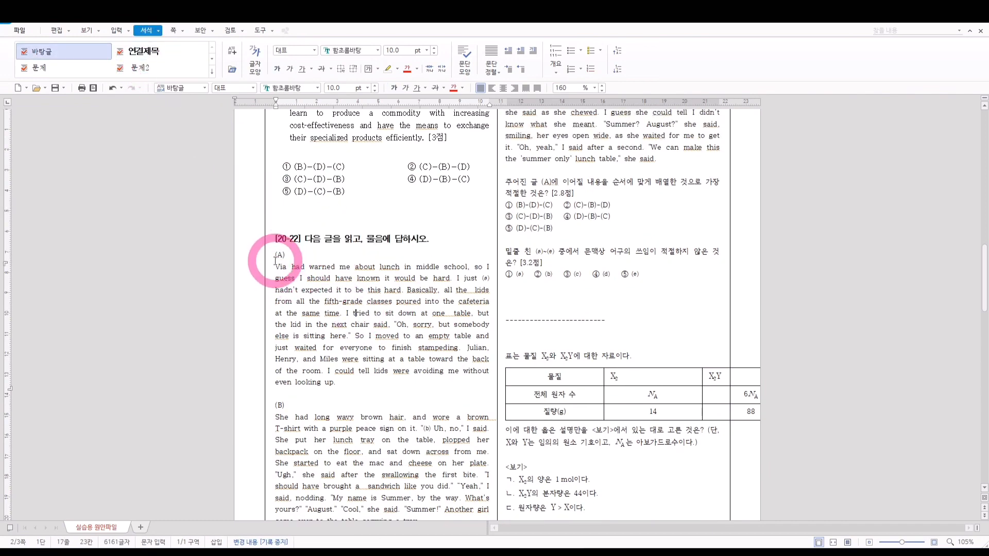
# - Apply the 영어지문(들여쓰기) style to the whole (A) to (D) passage below the [20-22] instruction line
pyautogui.click(291, 279)
pyautogui.scroll(-7, 287, 330)
pyautogui.click(383, 407)
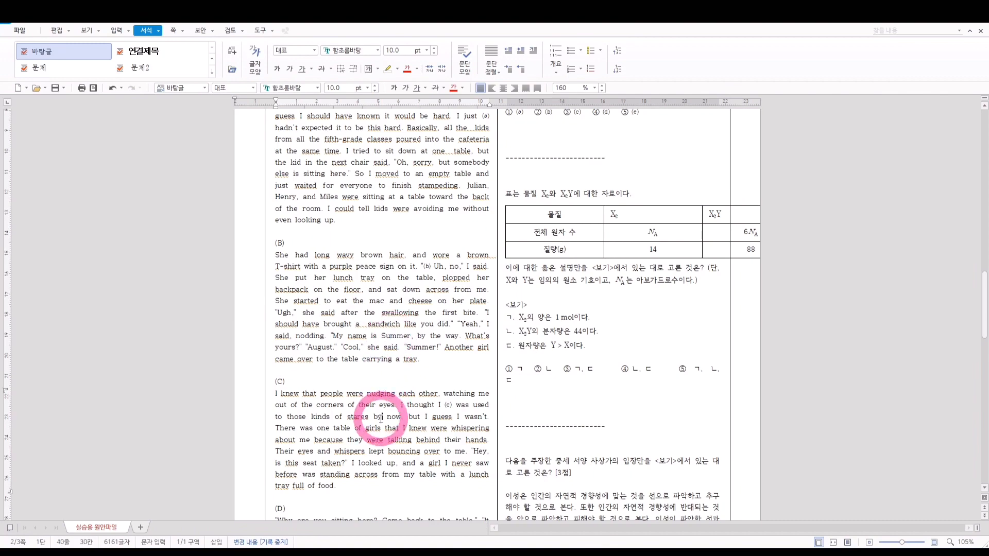
pyautogui.scroll(-6, 385, 407)
pyautogui.scroll(12, 381, 394)
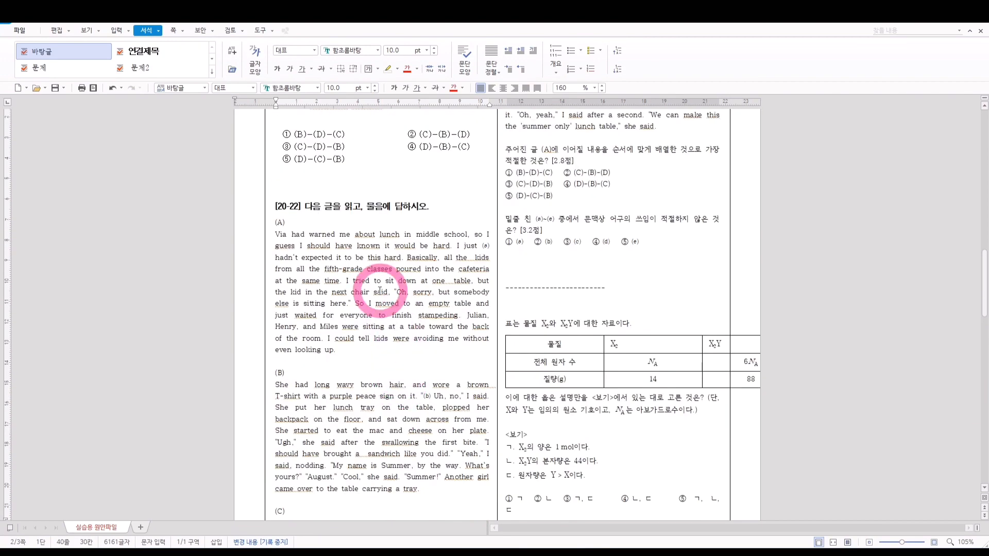
pyautogui.moveTo(274, 223); pyautogui.dragTo(673, 299)
pyautogui.scroll(5, 596, 298)
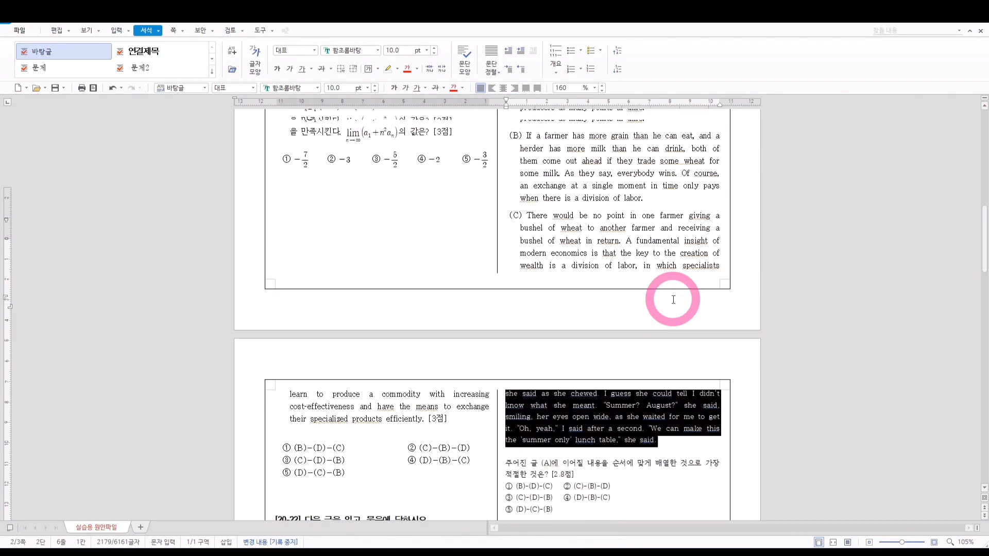
pyautogui.moveTo(520, 264); pyautogui.dragTo(524, 285)
pyautogui.scroll(-3, 524, 284)
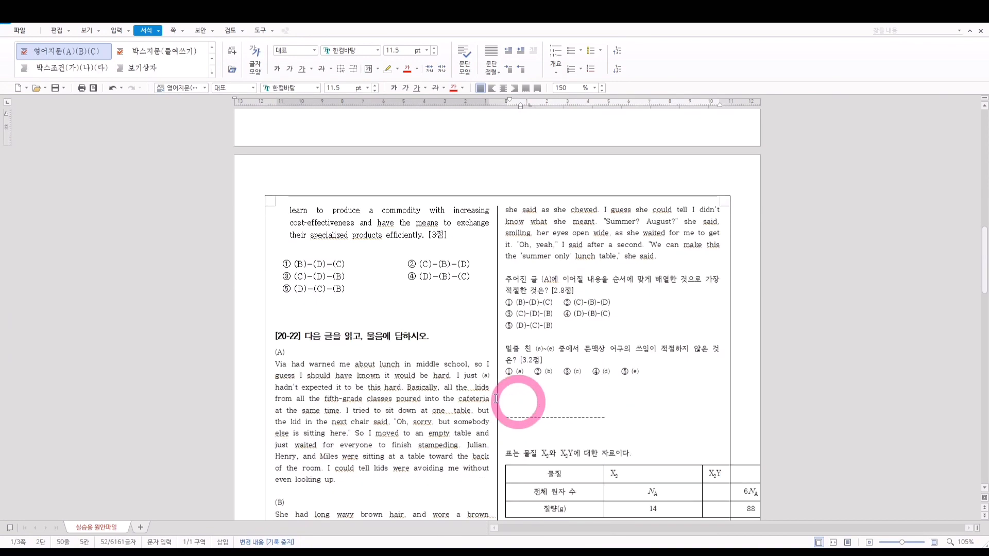
pyautogui.moveTo(285, 355); pyautogui.dragTo(275, 355)
pyautogui.moveTo(503, 338); pyautogui.dragTo(661, 264)
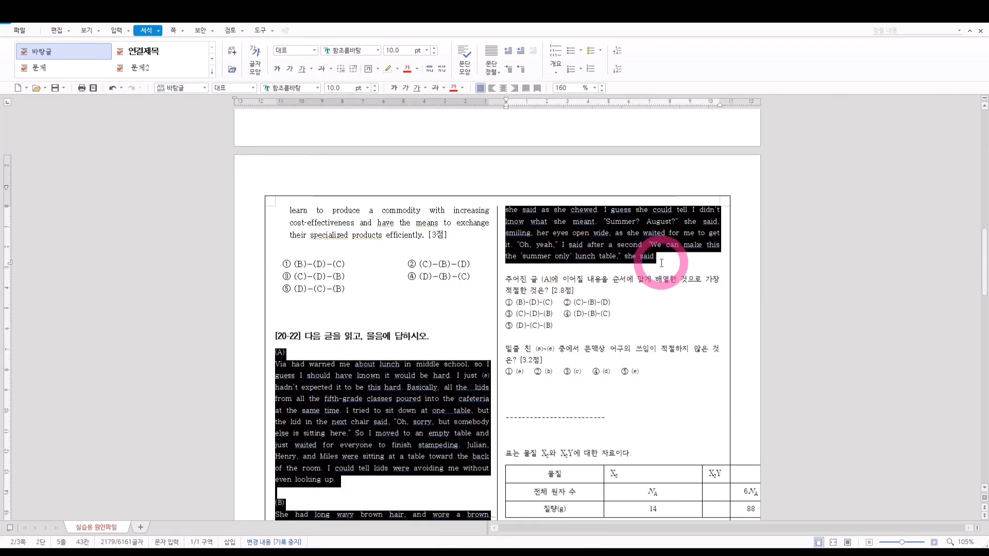
pyautogui.click(212, 72)
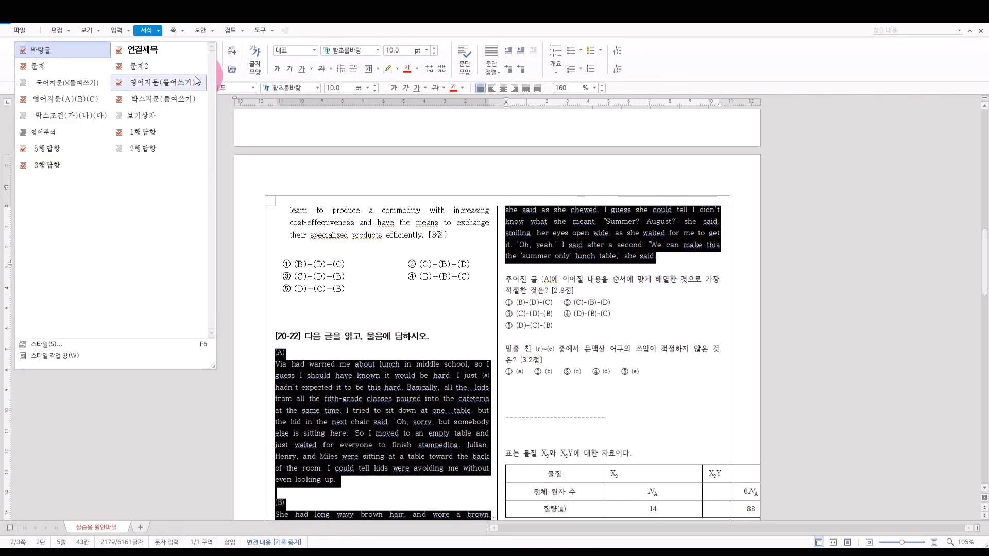
pyautogui.click(176, 85)
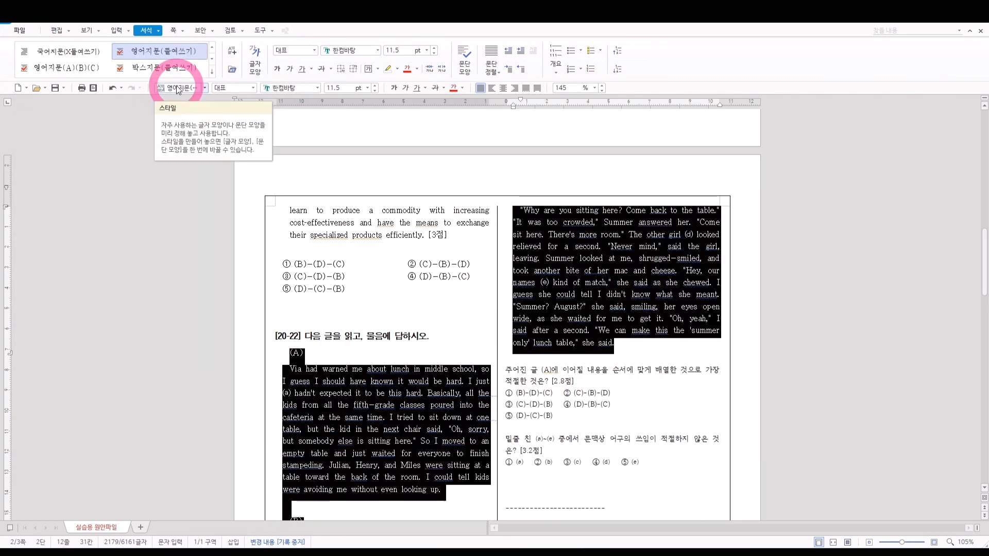
# - Center the (A) and (B) labels above their passage sections
pyautogui.click(438, 368)
pyautogui.click(314, 343)
pyautogui.click(312, 353)
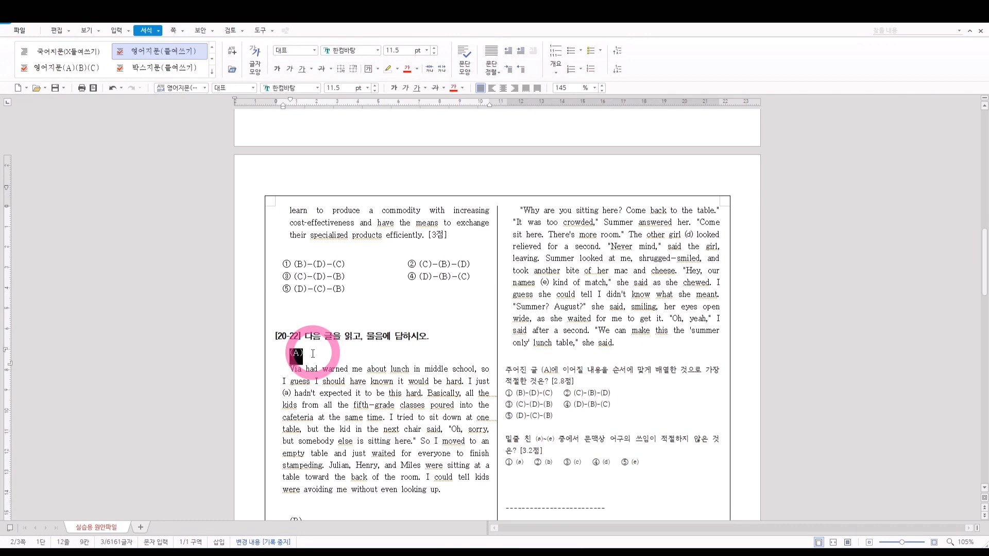
pyautogui.click(497, 113)
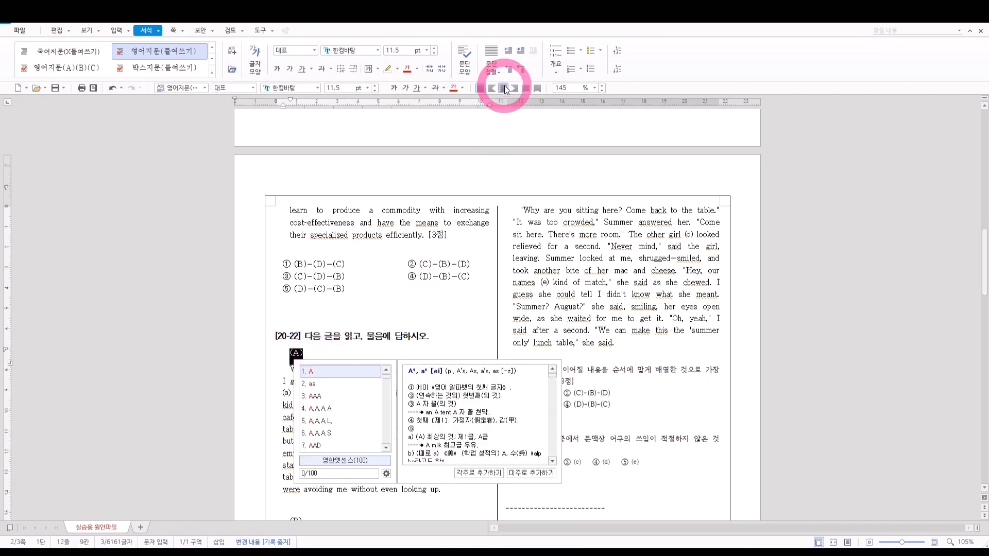
pyautogui.click(504, 87)
pyautogui.scroll(-5, 381, 412)
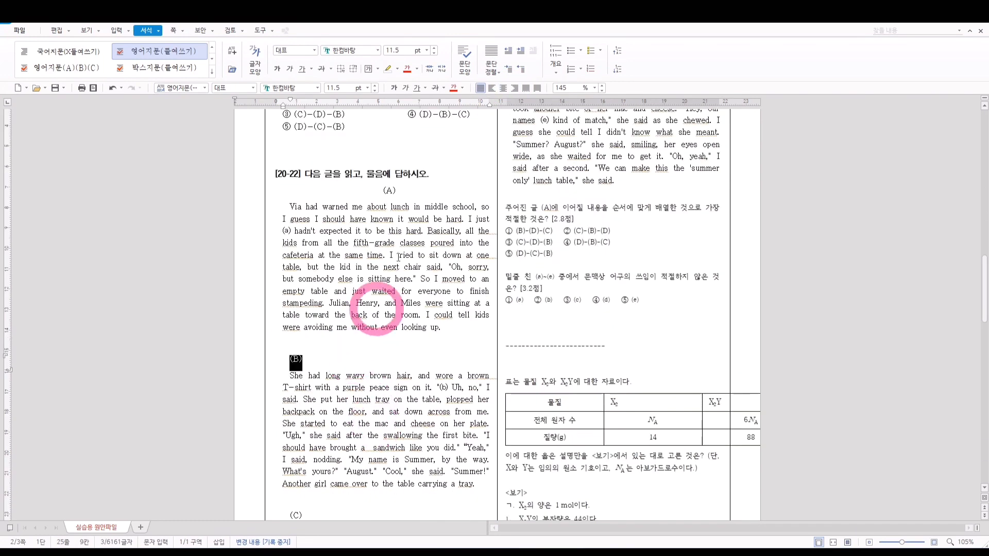
pyautogui.click(504, 87)
# - Center the (C) and (D) labels above their passage sections
pyautogui.scroll(-5, 356, 361)
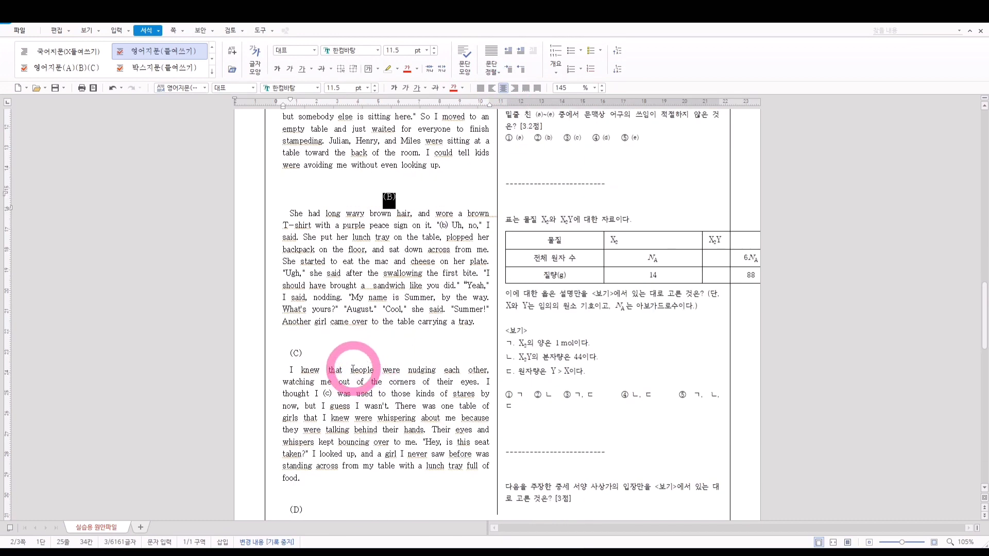
pyautogui.doubleClick(354, 370)
pyautogui.doubleClick(339, 352)
pyautogui.click(503, 88)
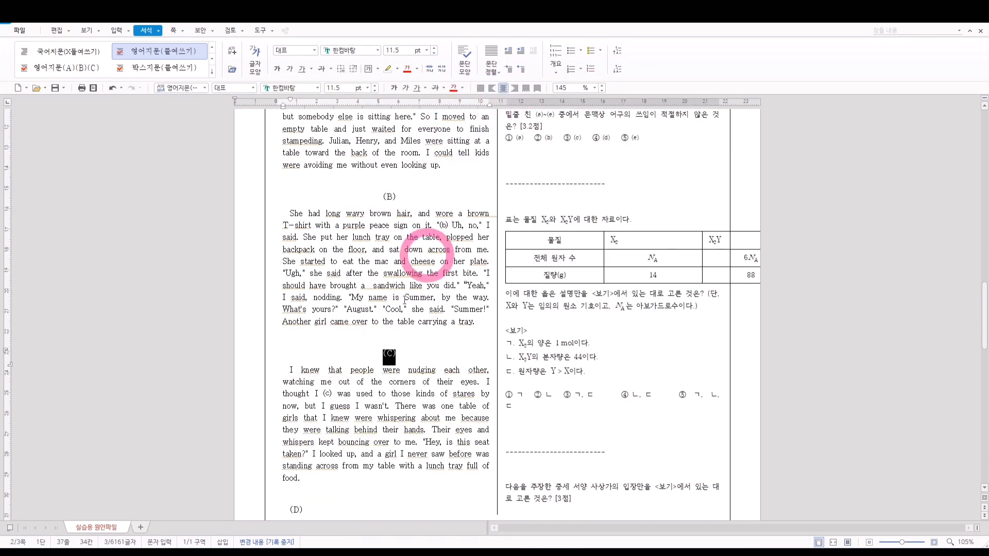
pyautogui.scroll(-4, 405, 298)
pyautogui.click(353, 380)
pyautogui.doubleClick(342, 380)
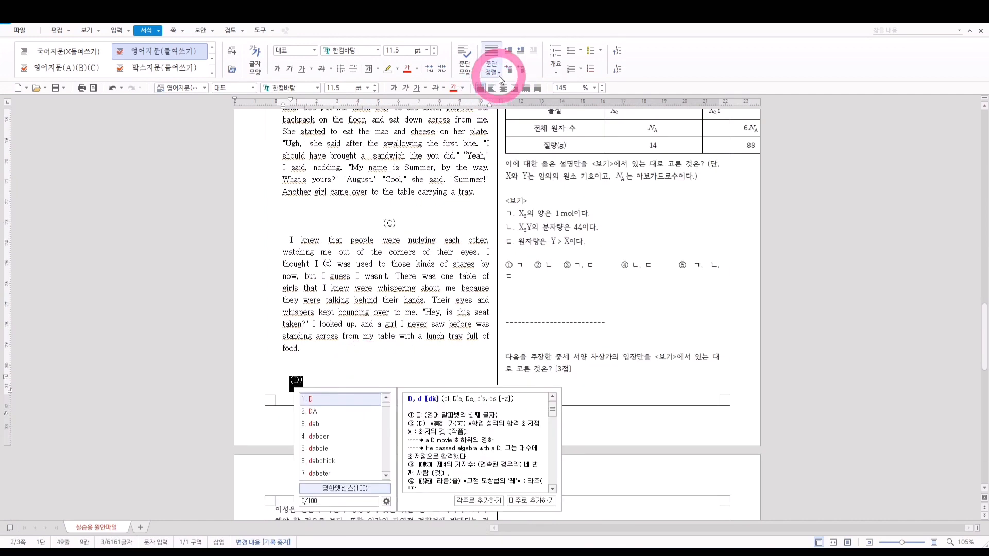
pyautogui.click(439, 264)
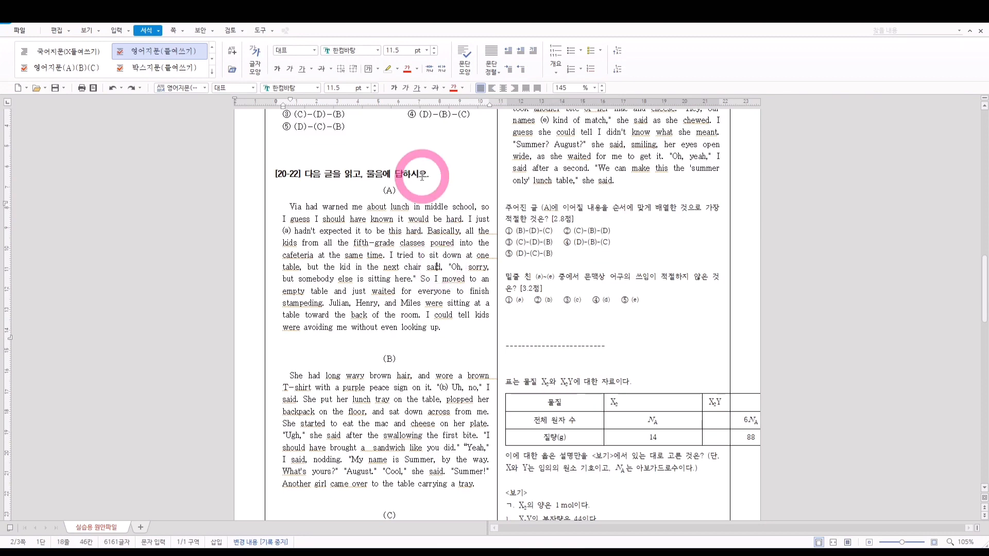
# - Apply the 문제 style to the question about ordering the content that follows passage (A)
pyautogui.click(421, 157)
pyautogui.scroll(1, 484, 197)
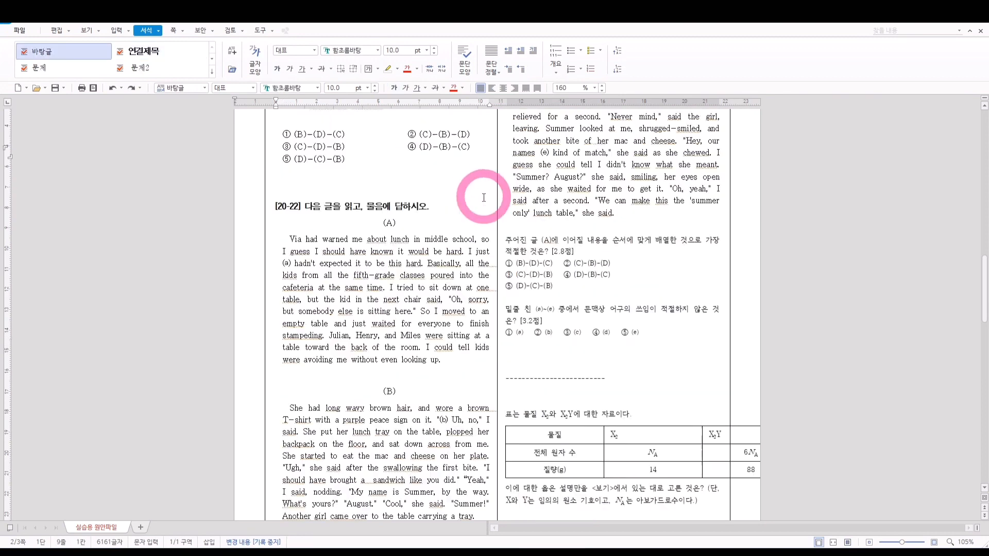
pyautogui.scroll(4, 484, 197)
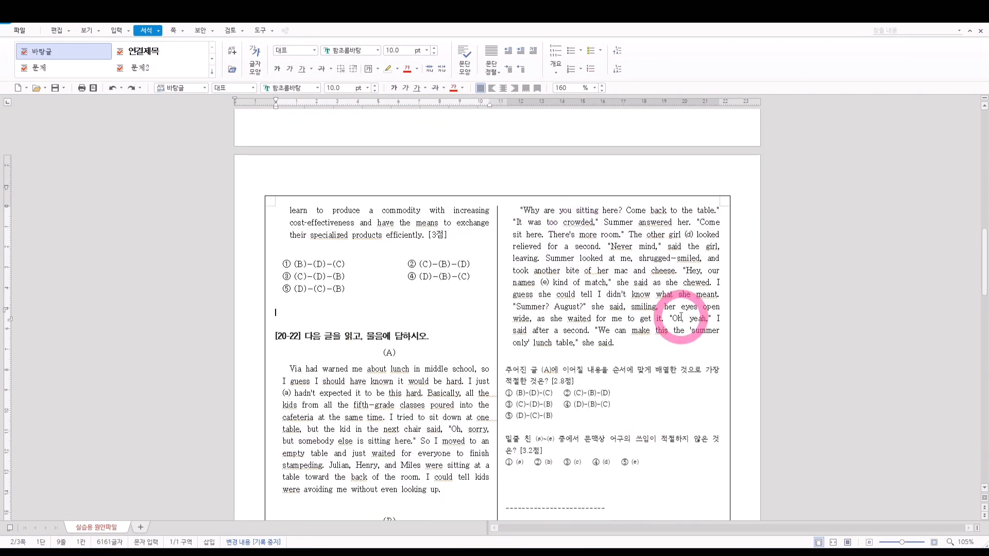
pyautogui.scroll(-3, 681, 317)
pyautogui.tripleClick(533, 277)
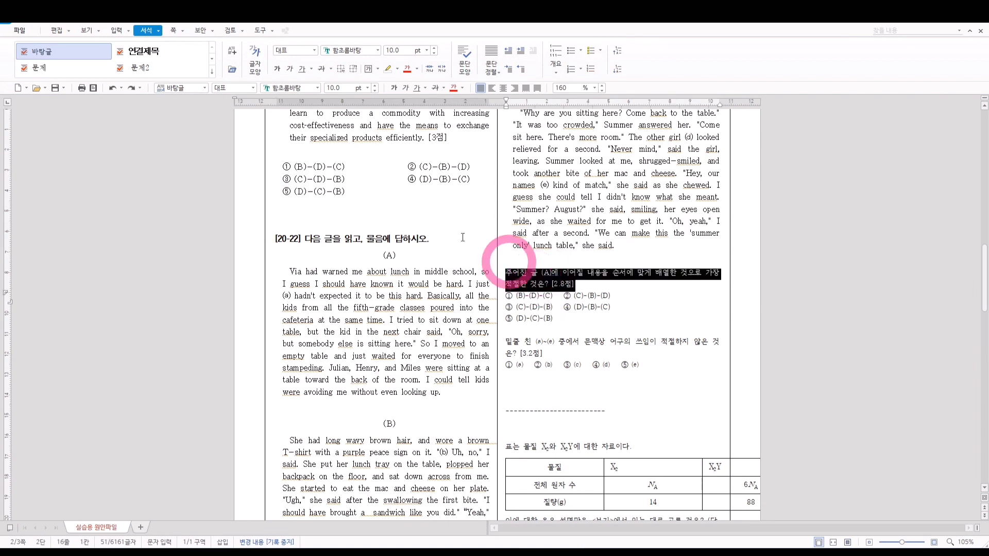
pyautogui.click(63, 67)
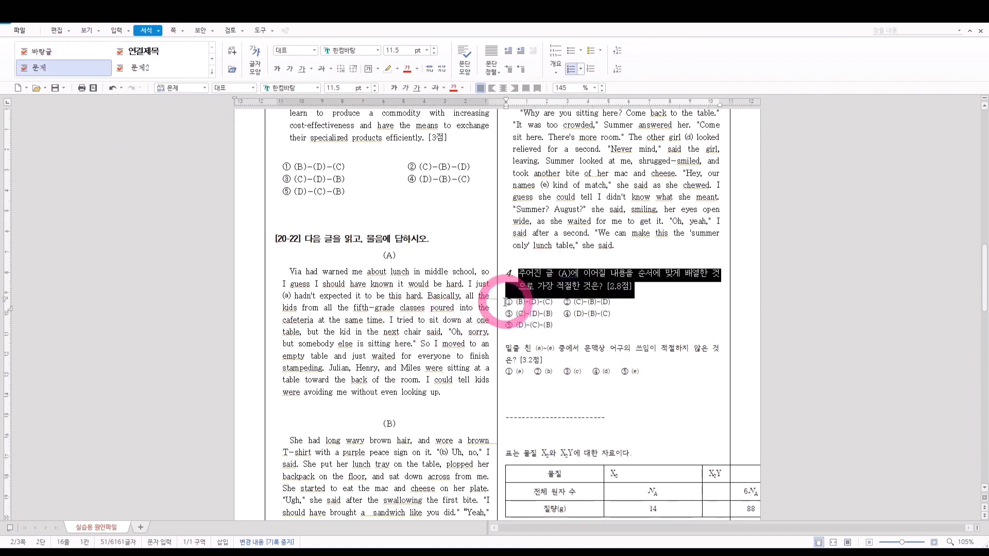
# - Apply the 3행답항 style to the five answer choices of question 4
pyautogui.moveTo(506, 301); pyautogui.dragTo(556, 325)
pyautogui.click(211, 72)
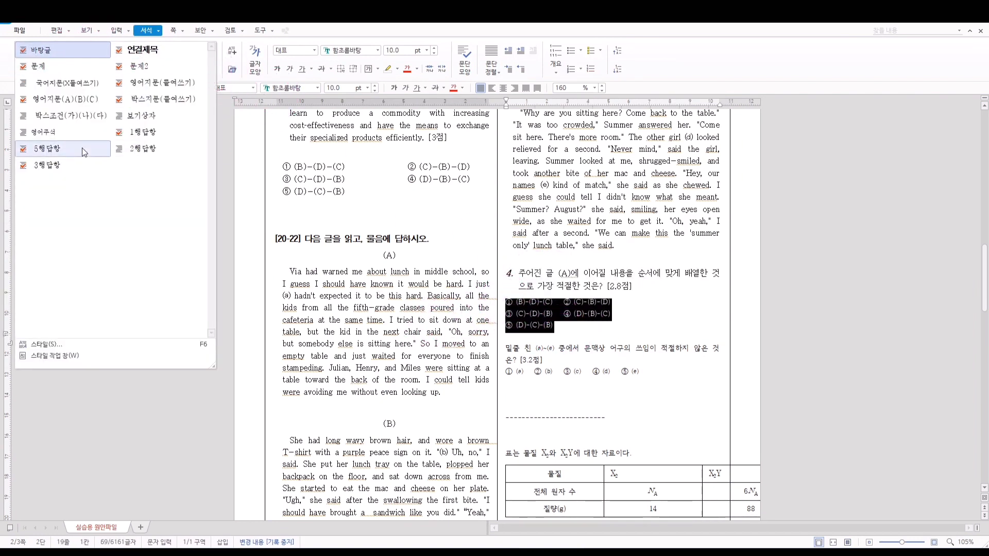
pyautogui.click(65, 168)
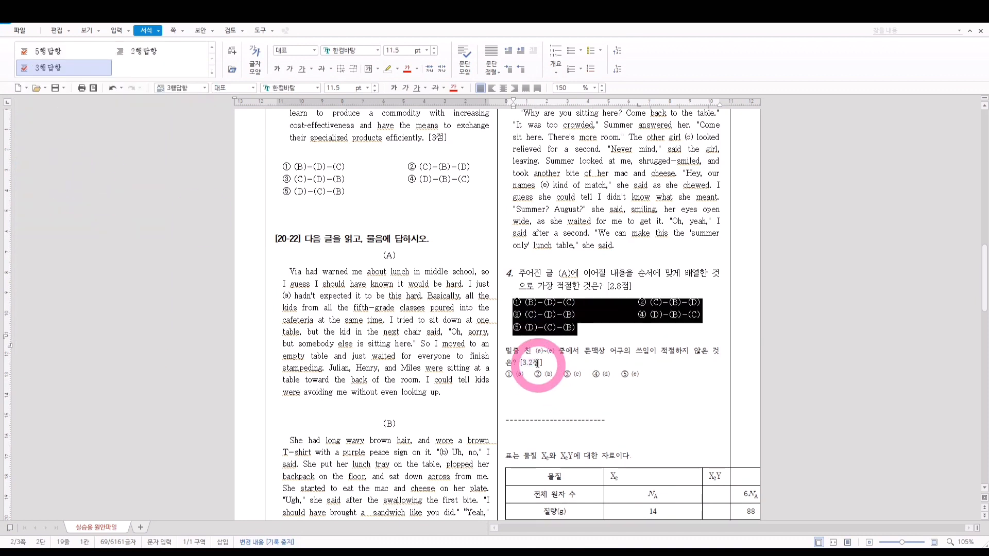
# - Apply the 문제 style to the question about the underlined (a)~(e) and the 1행답항 style to its answer choices
pyautogui.tripleClick(533, 352)
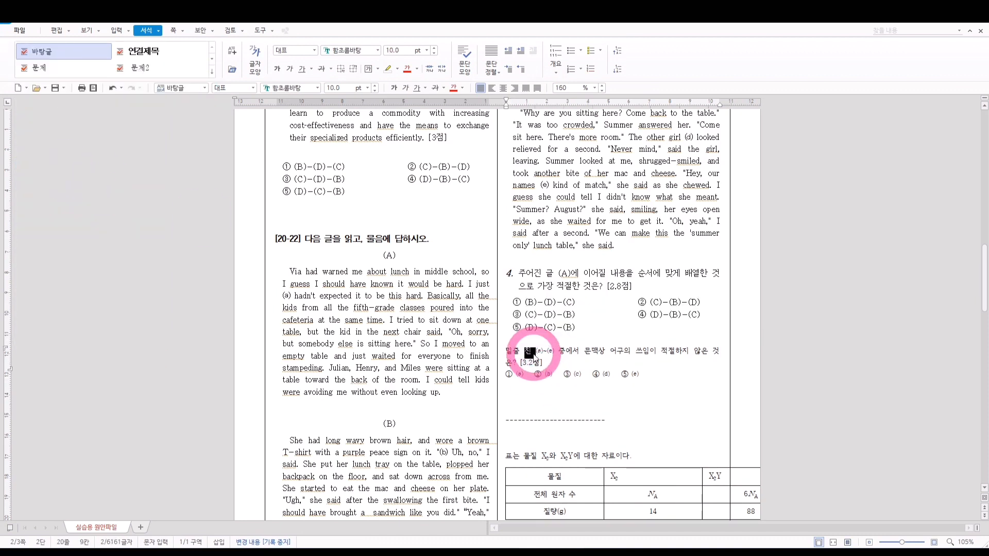
pyautogui.click(554, 383)
pyautogui.tripleClick(554, 384)
pyautogui.click(212, 72)
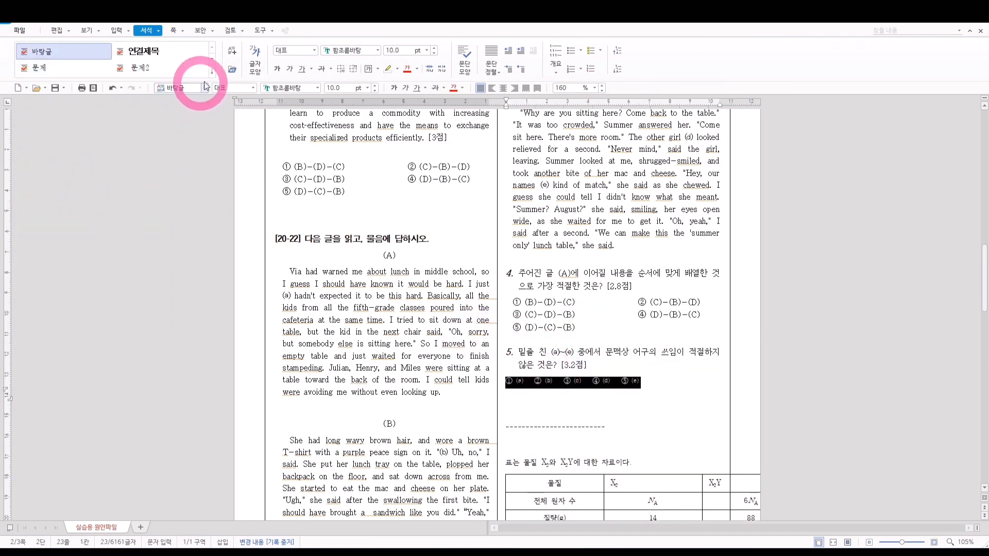
pyautogui.click(141, 133)
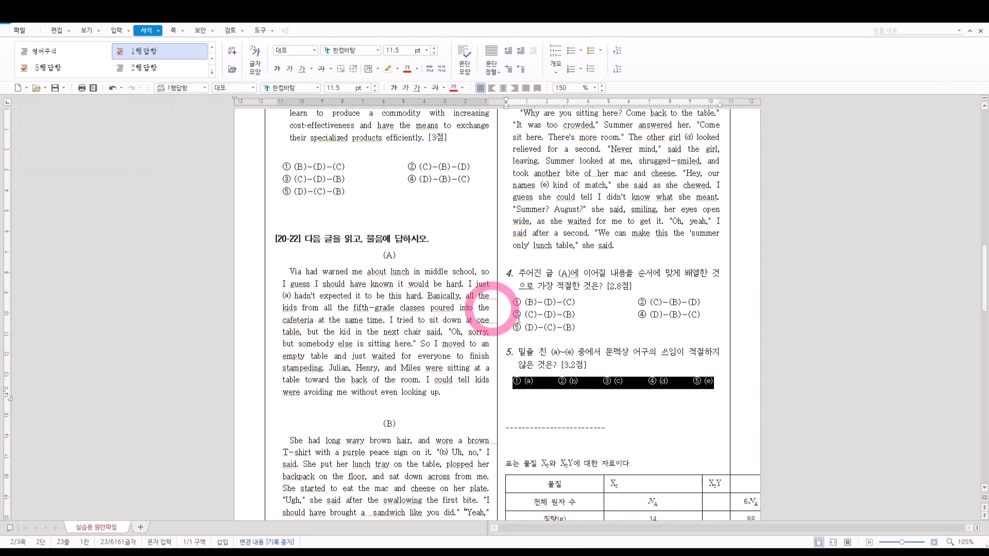
# - Delete the dashed separator line below question 5's answer choices
pyautogui.scroll(-3, 670, 407)
pyautogui.click(636, 297)
pyautogui.click(589, 307)
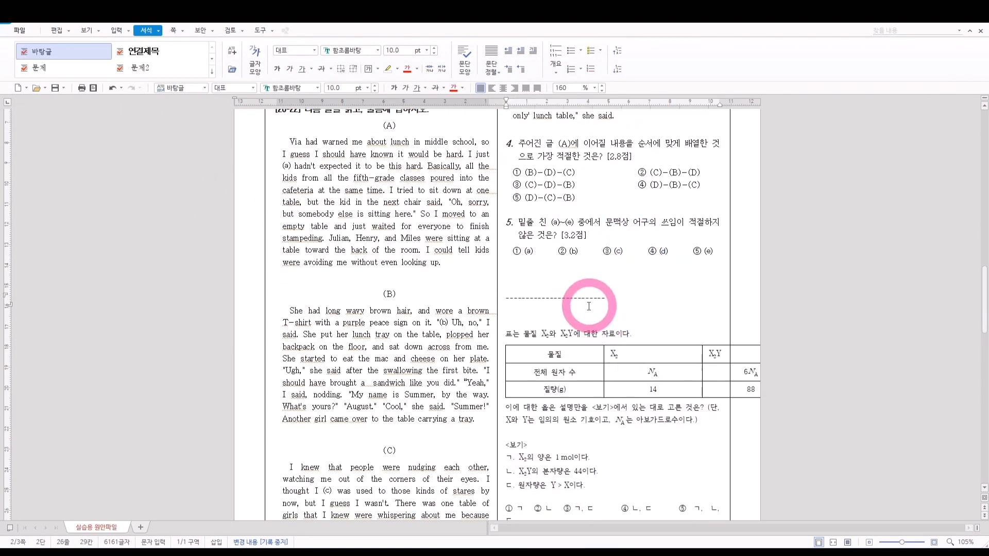
pyautogui.tripleClick(589, 298)
pyautogui.press('Delete')
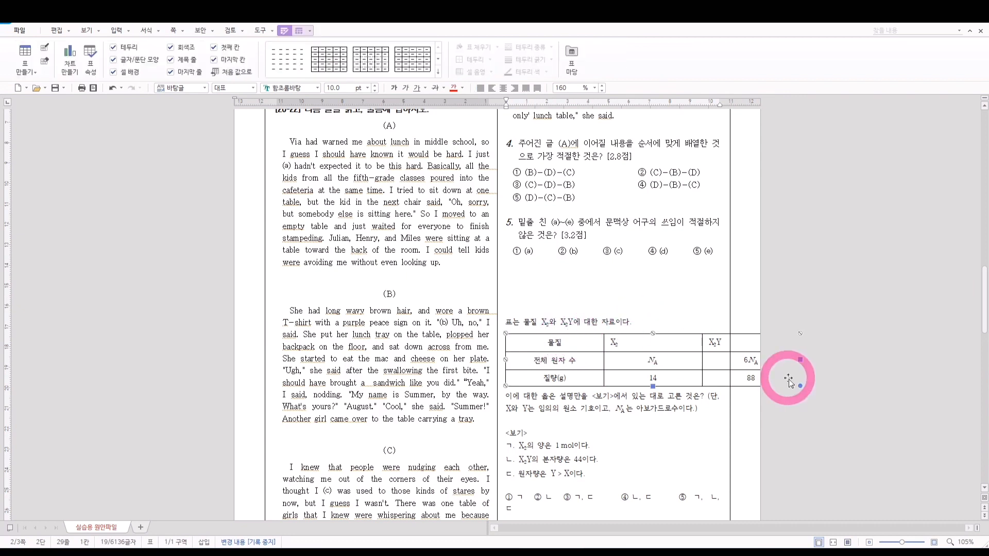
# - Narrow the table comparing X₂ and X₂Y to fit the column width
pyautogui.moveTo(800, 359); pyautogui.dragTo(720, 358)
pyautogui.click(639, 341)
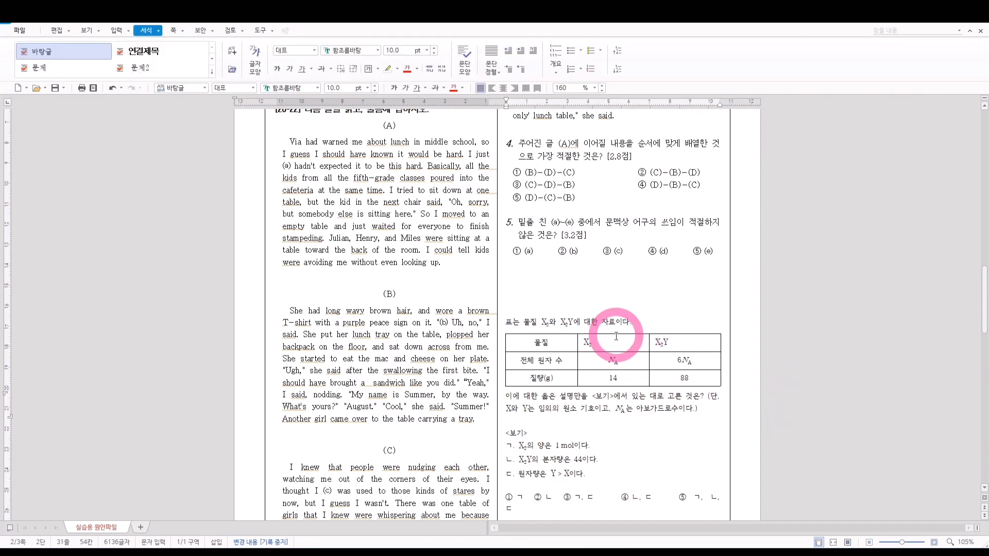
pyautogui.click(616, 337)
pyautogui.click(636, 322)
pyautogui.click(610, 325)
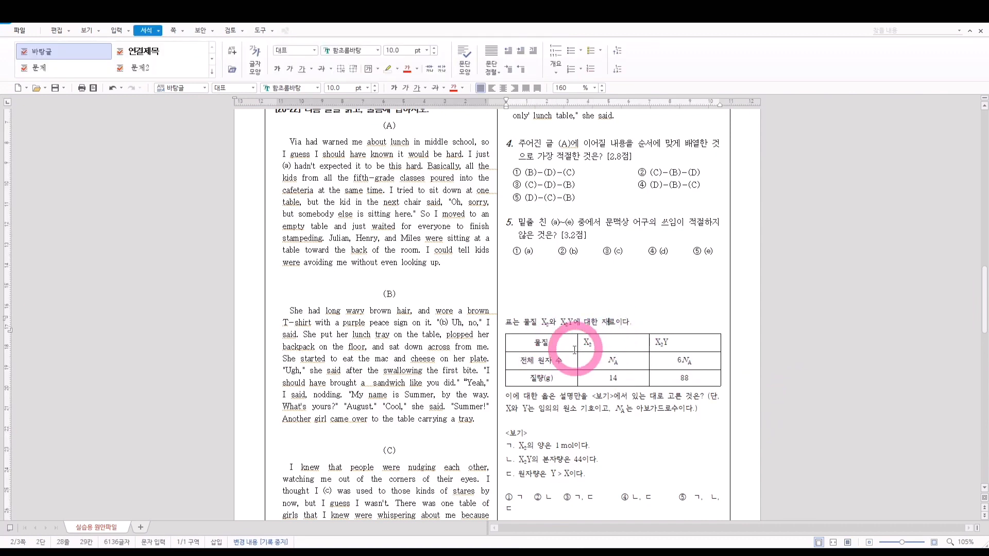
# - Center the contents of all cells in the X₂ and X₂Y table
pyautogui.scroll(-1, 574, 350)
pyautogui.click(569, 309)
pyautogui.moveTo(506, 289); pyautogui.dragTo(599, 399)
pyautogui.click(611, 394)
pyautogui.click(548, 309)
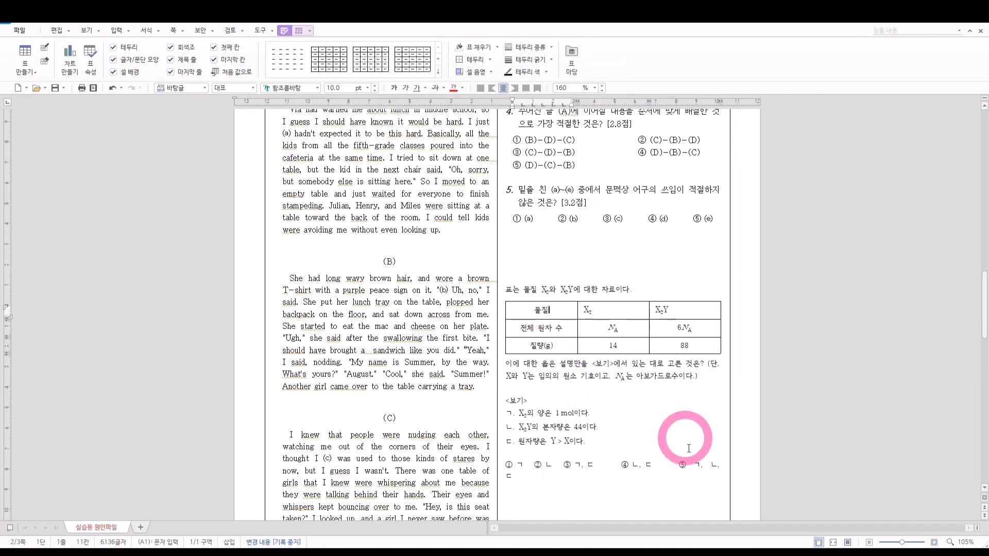
pyautogui.moveTo(569, 306); pyautogui.dragTo(688, 357)
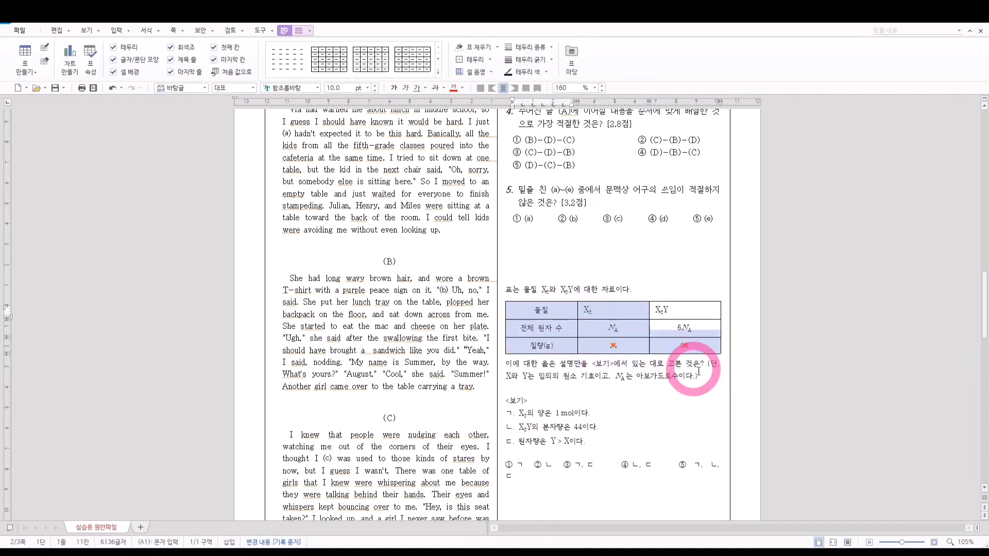
pyautogui.click(505, 88)
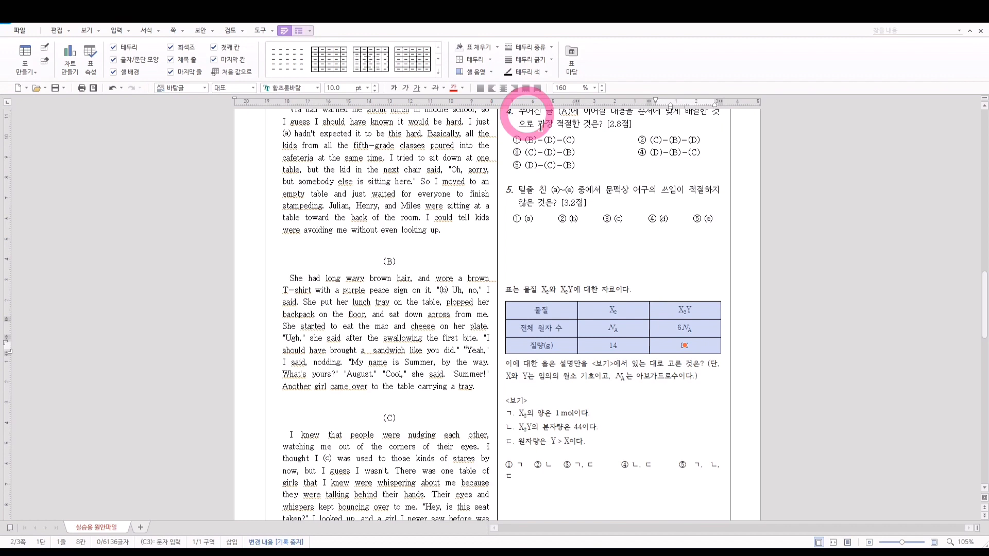
# - Apply the 문제 style to the sentence introducing the table and the 문제2 style to the question text below it
pyautogui.click(638, 274)
pyautogui.click(599, 295)
pyautogui.tripleClick(599, 294)
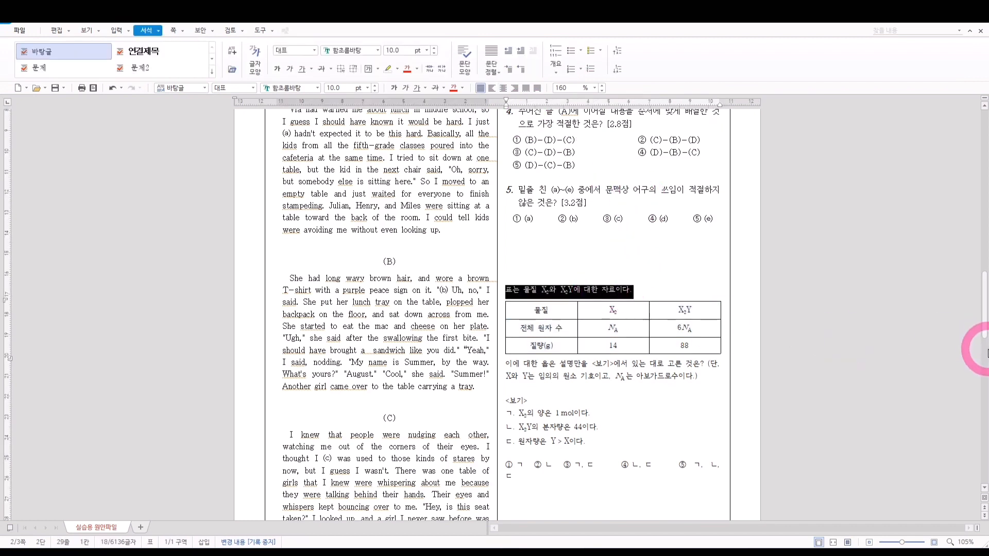
pyautogui.click(82, 69)
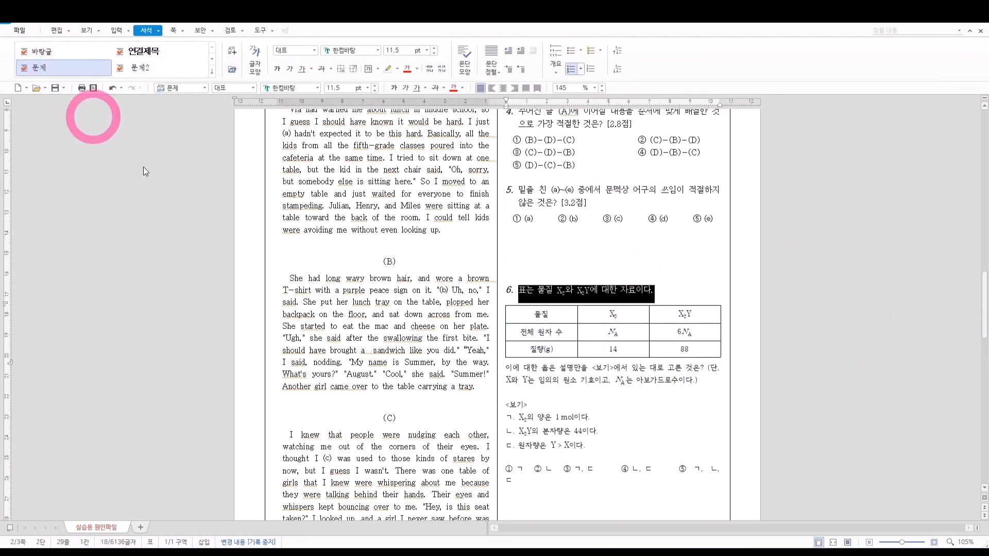
pyautogui.tripleClick(573, 377)
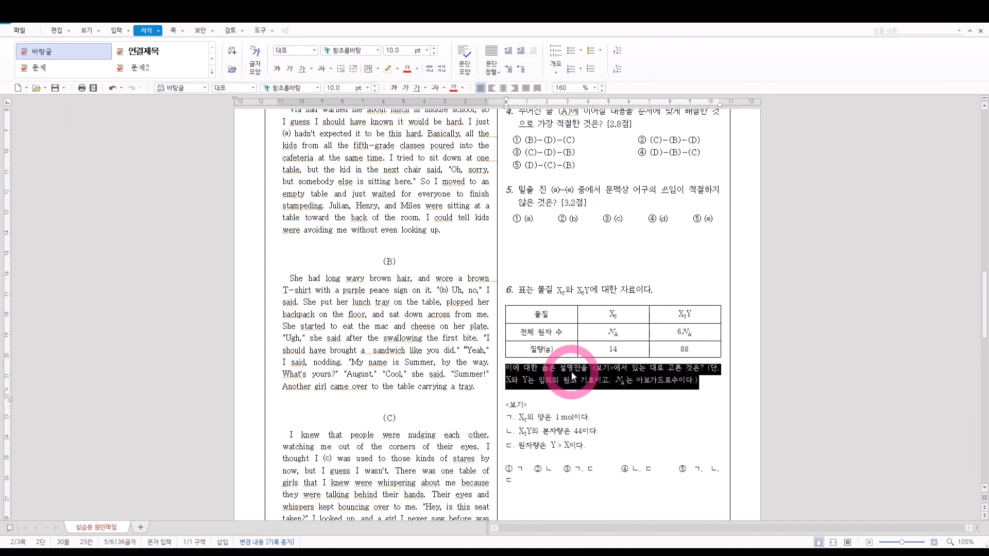
pyautogui.click(166, 69)
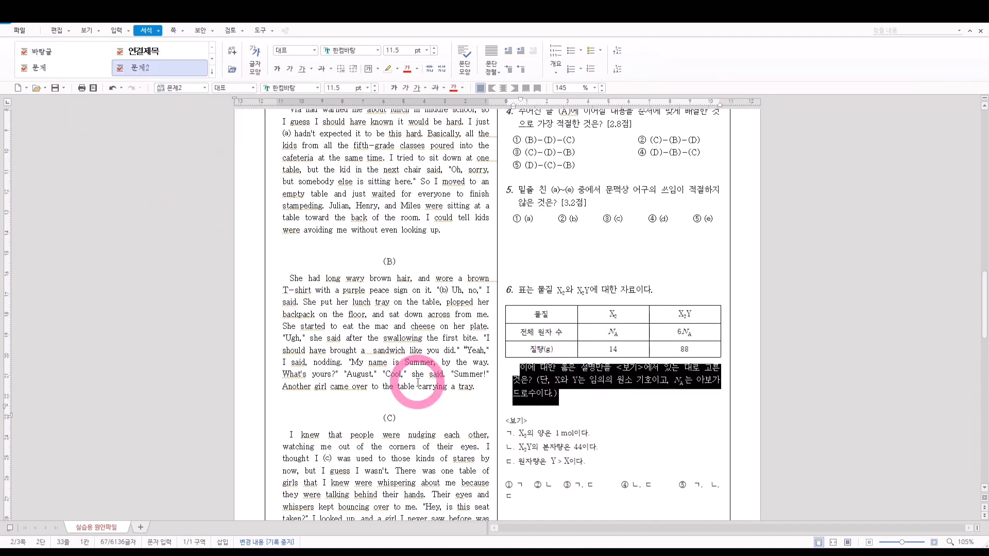
# - Insert the saved <보기> box below question 6's text and enlarge it to the full column width
pyautogui.click(647, 416)
pyautogui.scroll(-1, 641, 418)
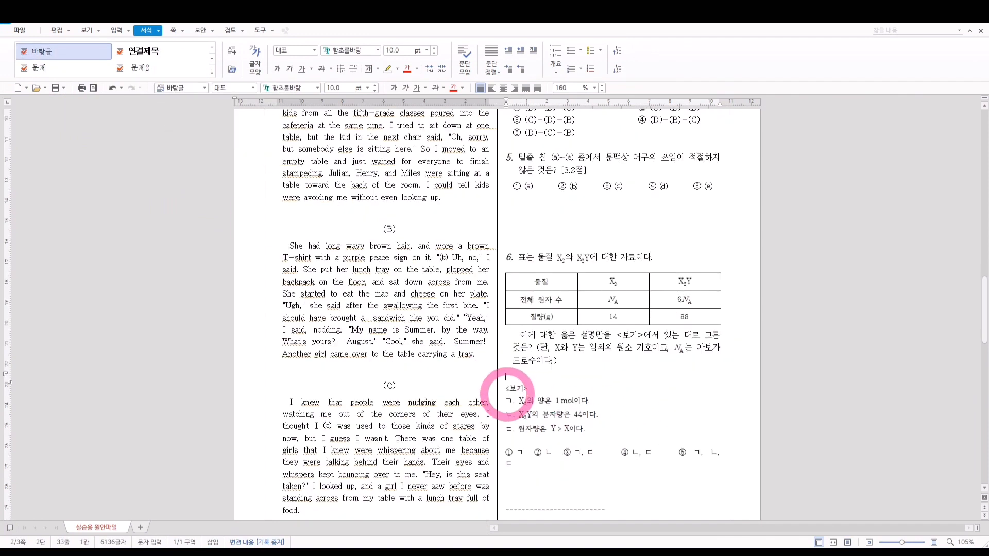
pyautogui.click(566, 377)
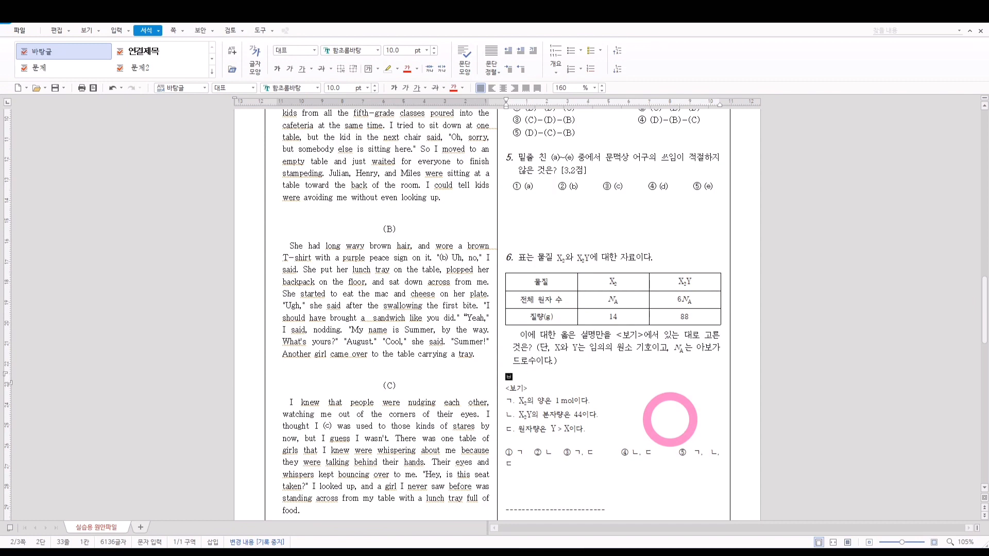
pyautogui.write('보기')
pyautogui.hotkey('alt', 'i')
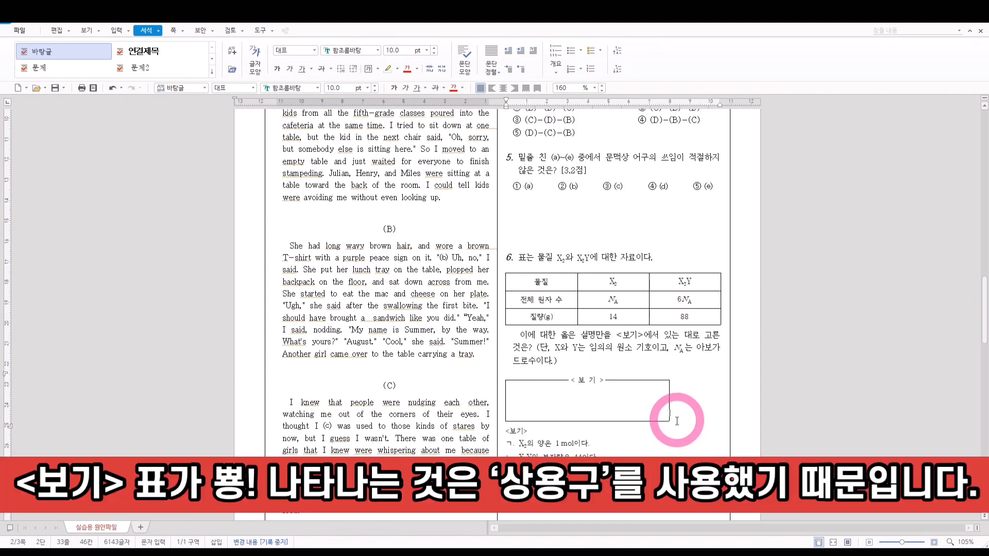
pyautogui.moveTo(671, 425); pyautogui.dragTo(721, 443)
pyautogui.scroll(-2, 721, 444)
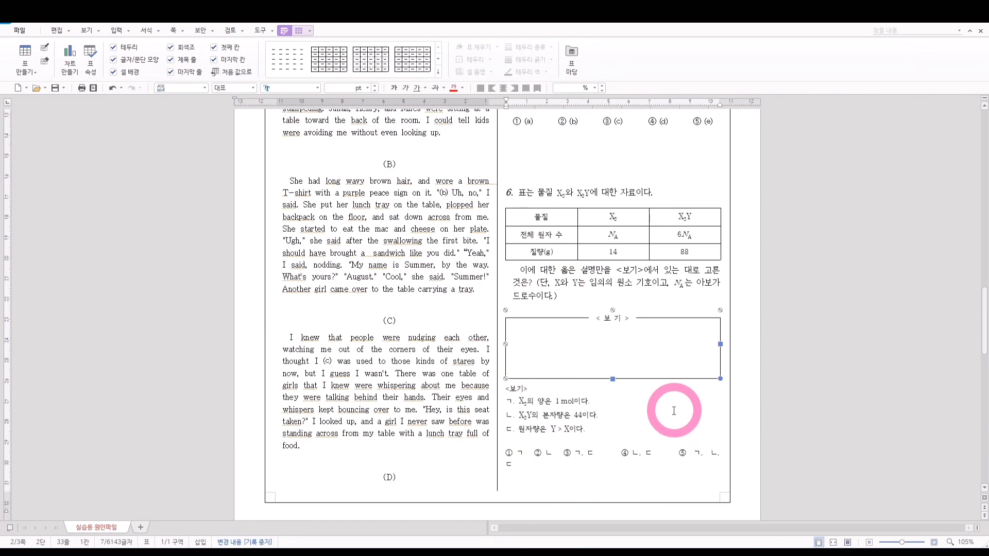
# - Move the ㄱ, ㄴ and ㄷ statements into the <보기> box
pyautogui.click(653, 409)
pyautogui.moveTo(515, 404); pyautogui.dragTo(600, 430)
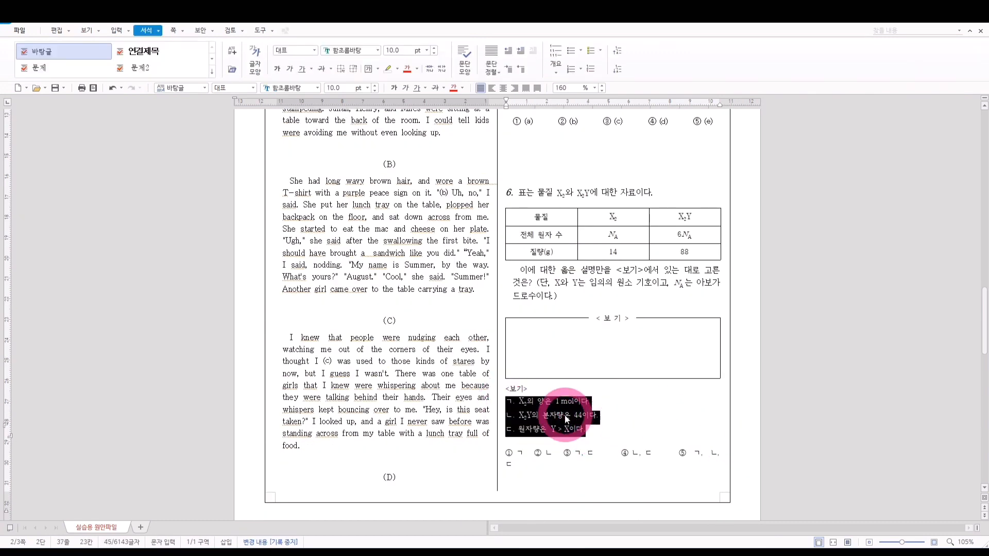
pyautogui.moveTo(565, 404); pyautogui.dragTo(606, 356)
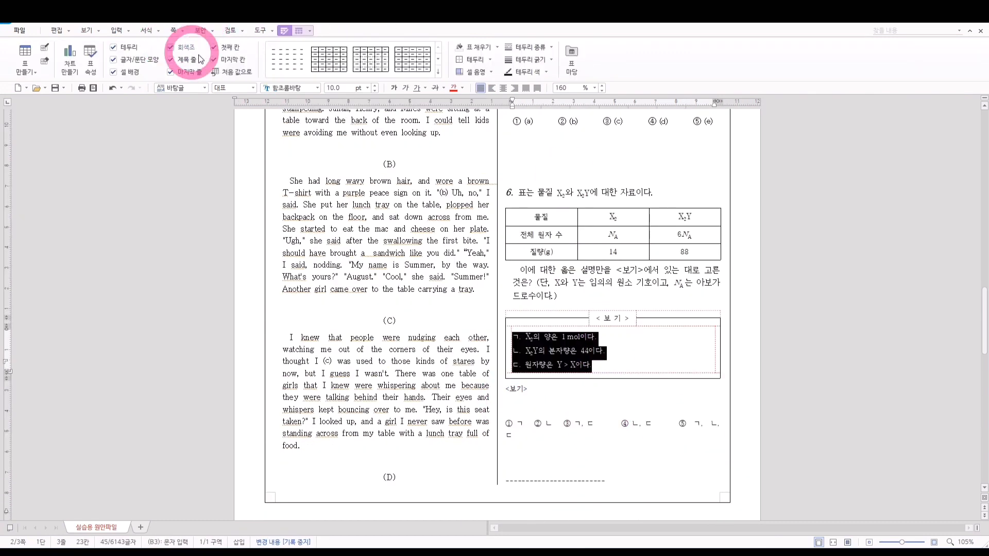
pyautogui.click(618, 339)
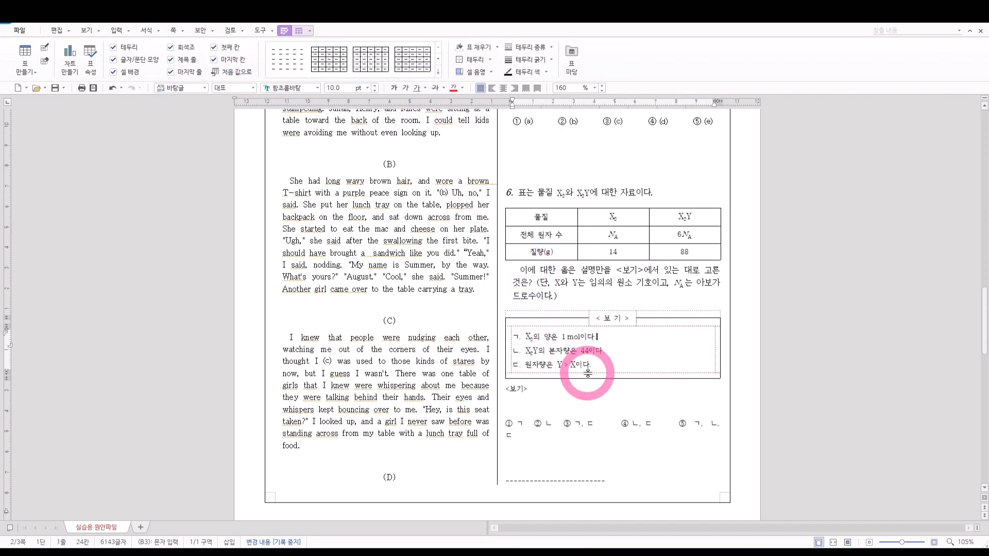
pyautogui.click(569, 336)
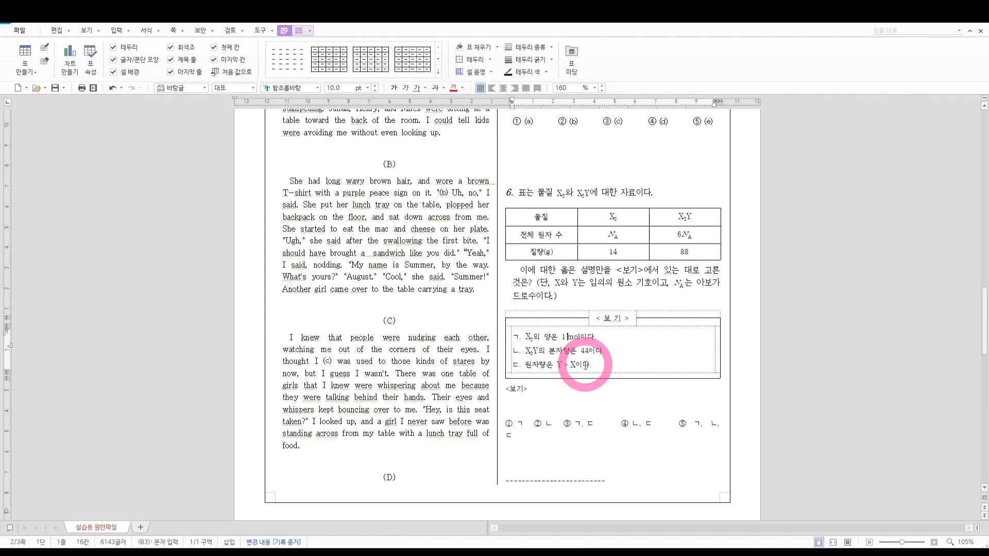
pyautogui.click(593, 365)
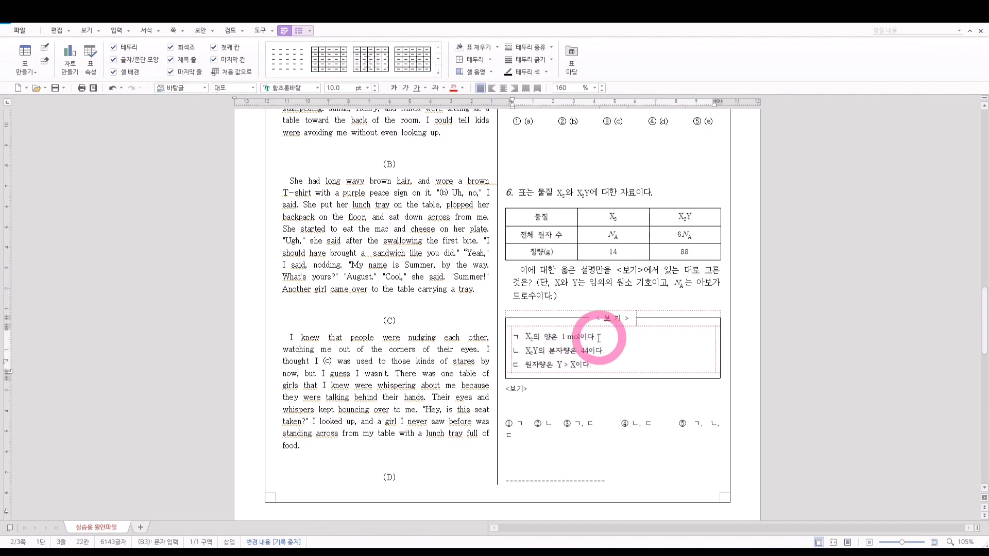
# - Apply the 보기상자 style to the ㄱ, ㄴ and ㄷ statements inside the <보기> box
pyautogui.moveTo(514, 340); pyautogui.dragTo(592, 364)
pyautogui.click(147, 31)
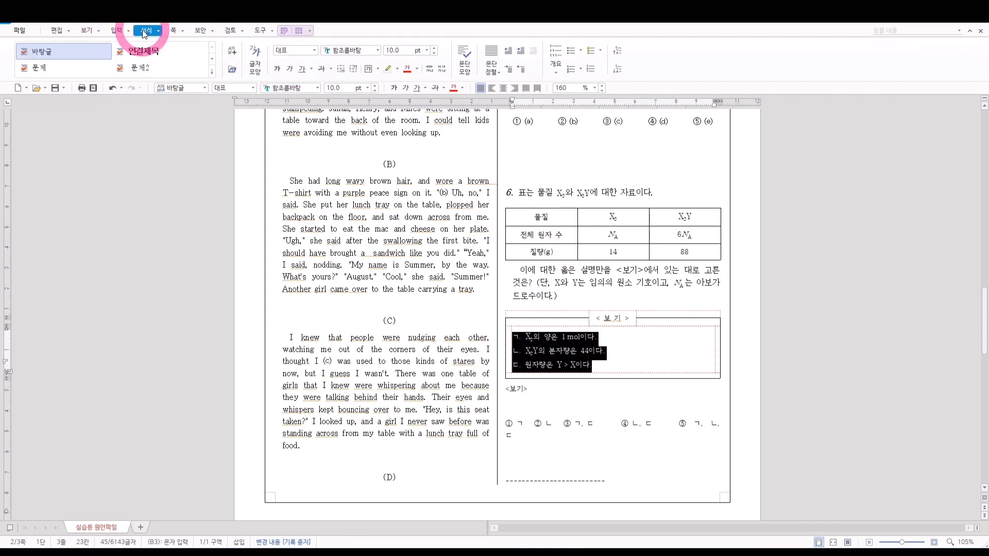
pyautogui.click(215, 77)
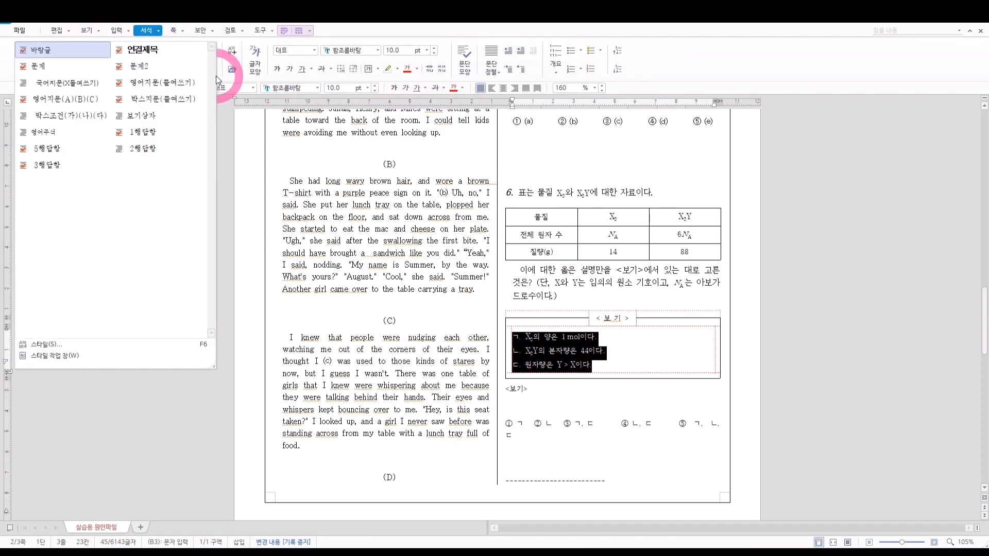
pyautogui.click(144, 116)
pyautogui.click(623, 399)
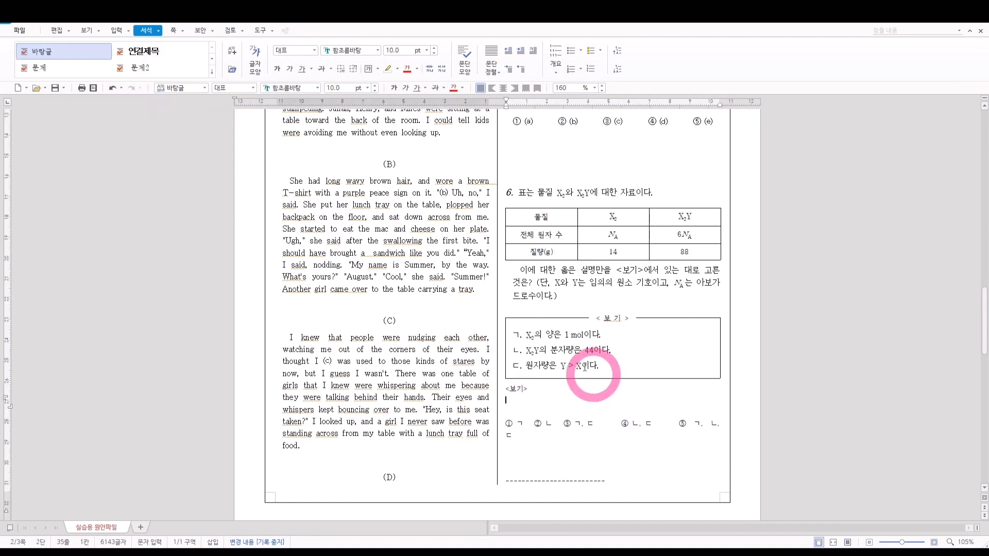
pyautogui.click(568, 344)
pyautogui.click(566, 285)
pyautogui.click(574, 352)
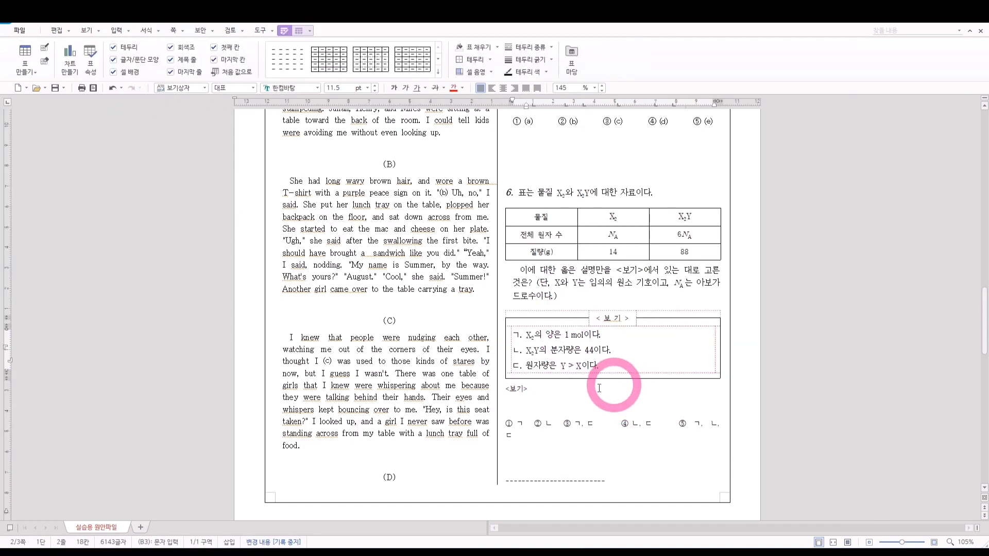
# - Delete the leftover <보기> label beneath the box
pyautogui.click(539, 392)
pyautogui.hotkey('alt', 'i')
pyautogui.press('Return')
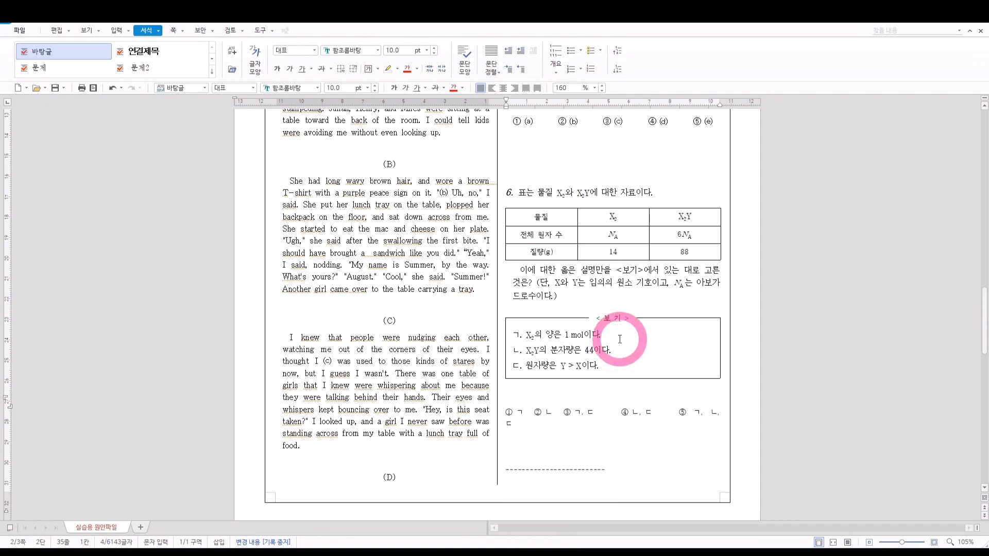
# - Repeat the sentence "X₂의 양은 1 mol이다." four more times in the ㄱ statement to try out its line wrapping
pyautogui.click(620, 338)
pyautogui.click(533, 336)
pyautogui.moveTo(528, 336); pyautogui.dragTo(629, 340)
pyautogui.hotkey('ctrl', 'v')
pyautogui.hotkey('ctrl', 'v')
pyautogui.hotkey('ctrl', 'v')
pyautogui.hotkey('ctrl', 'v')
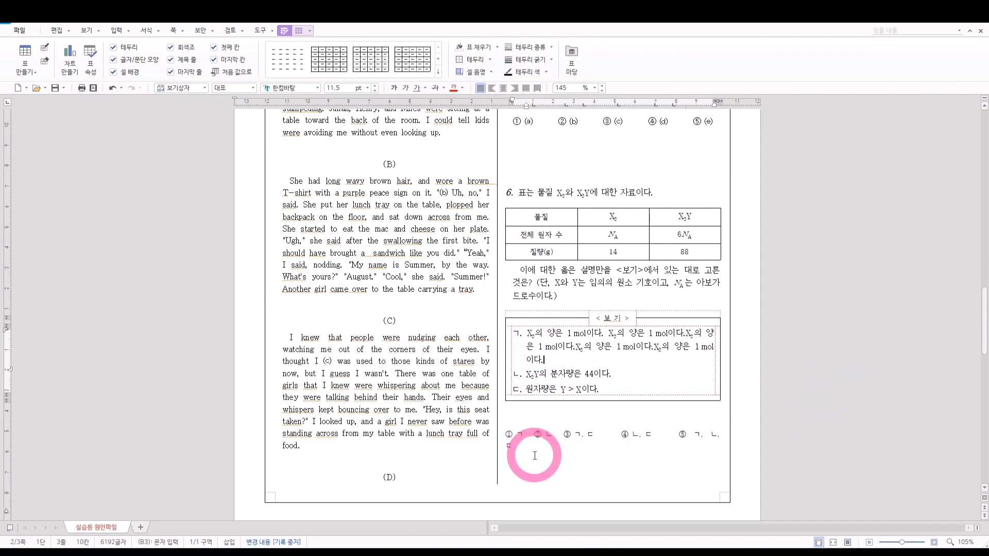
# - Apply the 1행답항 style to question 6's answer choices
pyautogui.moveTo(530, 452); pyautogui.dragTo(508, 438)
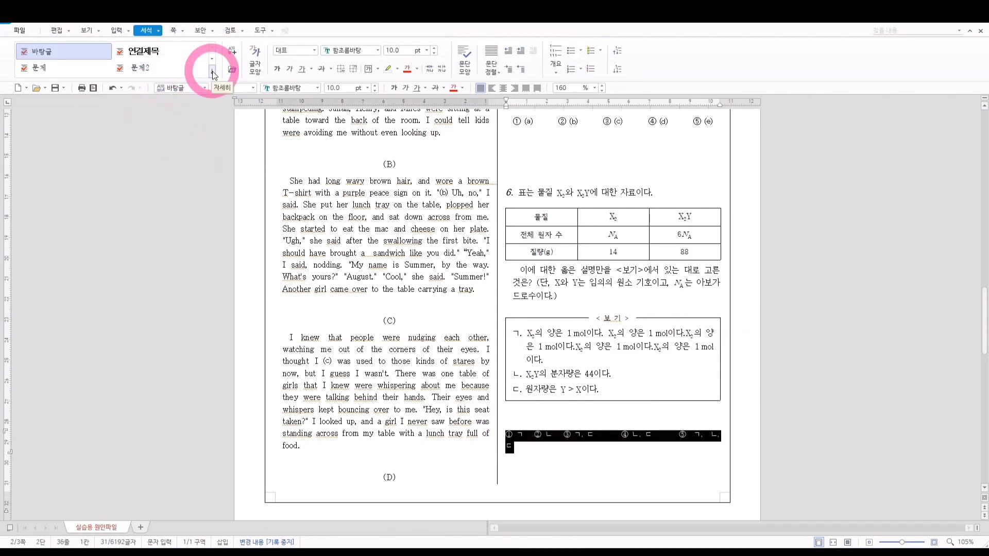
pyautogui.click(213, 71)
pyautogui.click(159, 134)
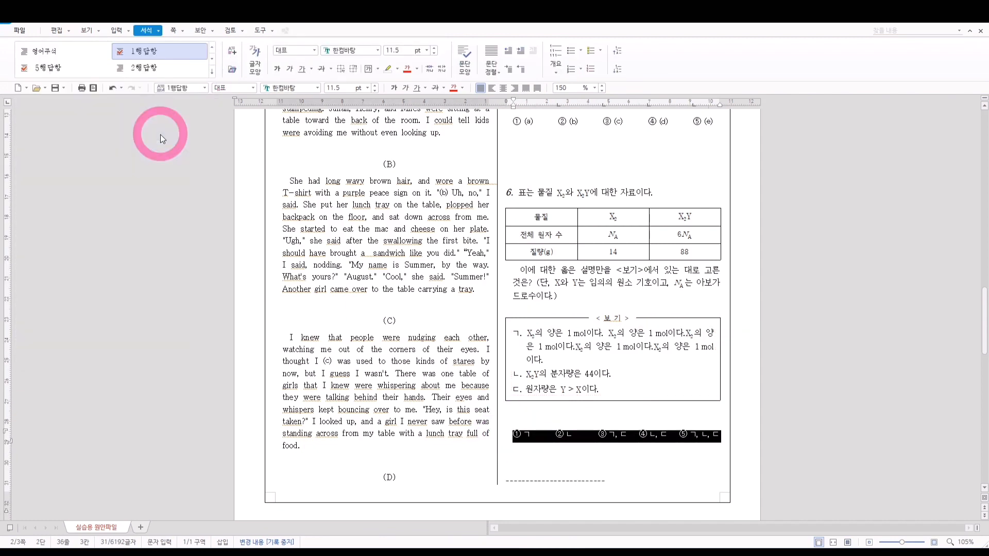
pyautogui.click(599, 407)
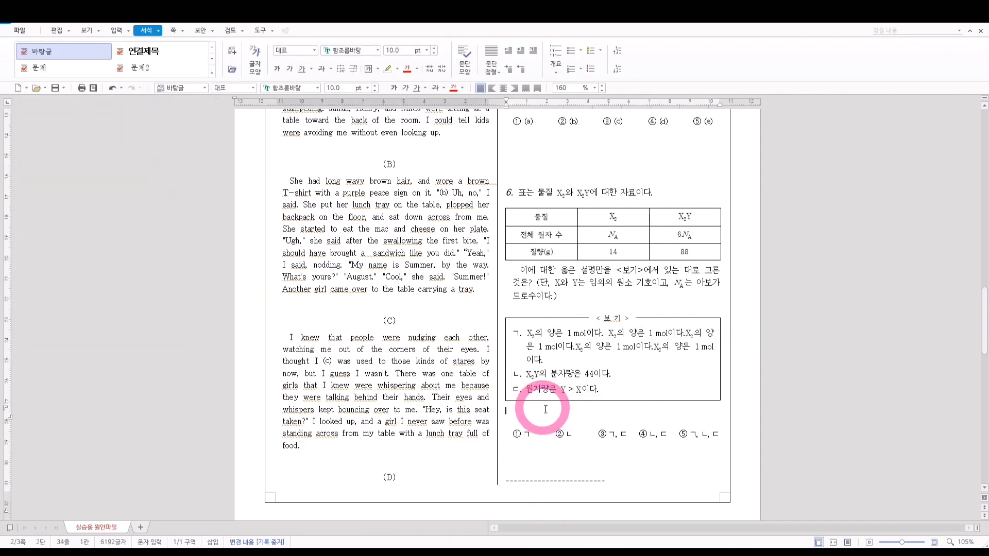
# - Delete the dashed separator line below question 6's answer choices
pyautogui.doubleClick(592, 474)
pyautogui.press('Delete')
pyautogui.press('Delete')
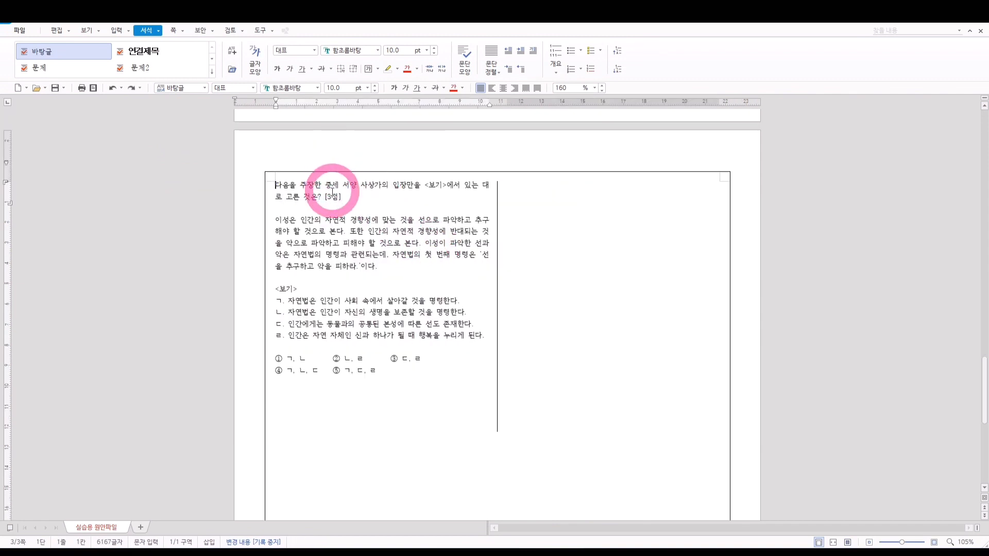
# - Apply the 문제 style to question 7's stem and the 박스지문(들여쓰기) style to its passage
pyautogui.tripleClick(308, 191)
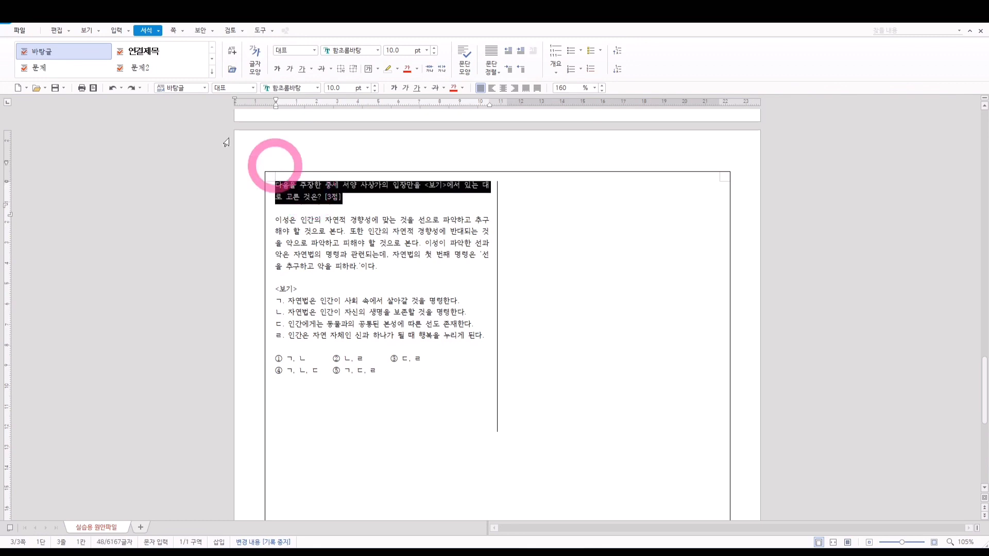
pyautogui.click(32, 68)
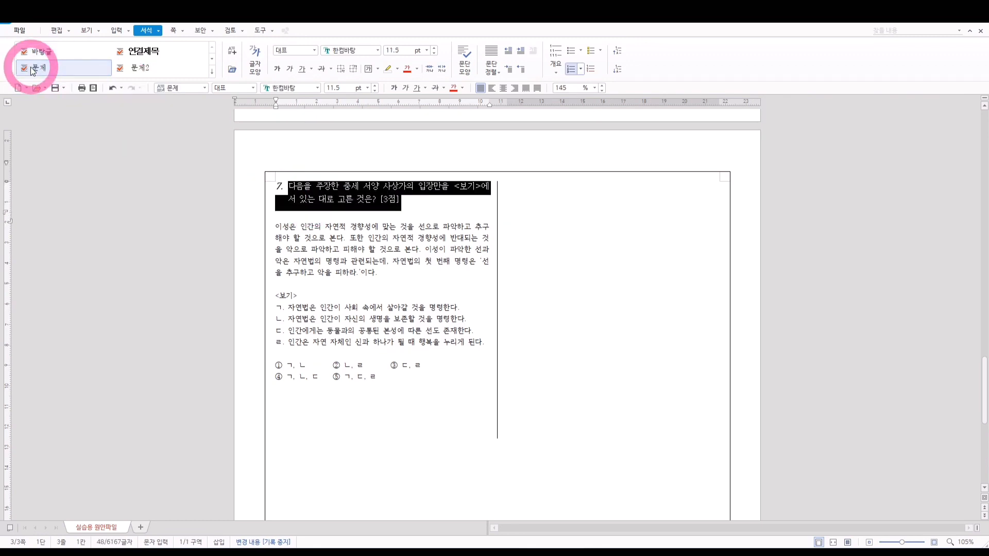
pyautogui.tripleClick(355, 258)
pyautogui.click(210, 71)
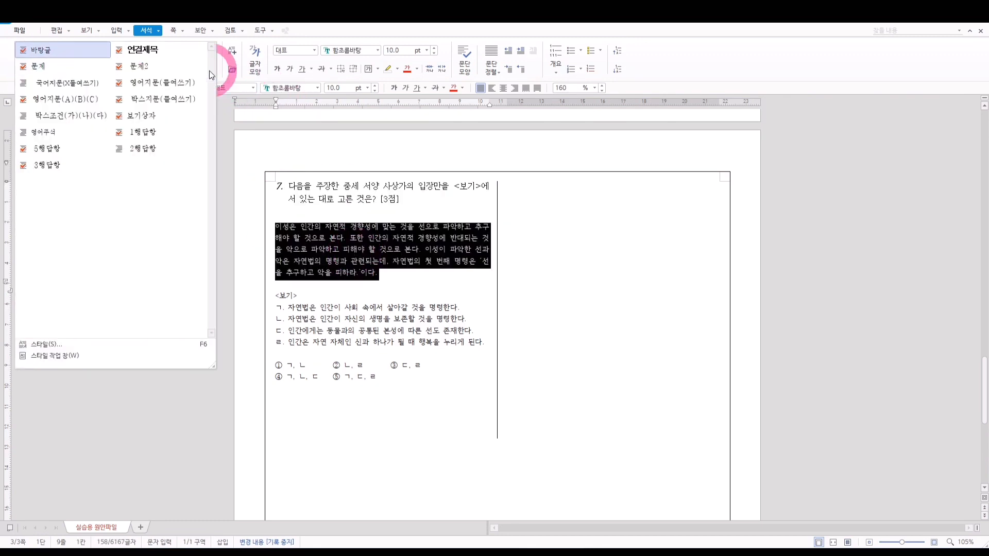
pyautogui.click(175, 100)
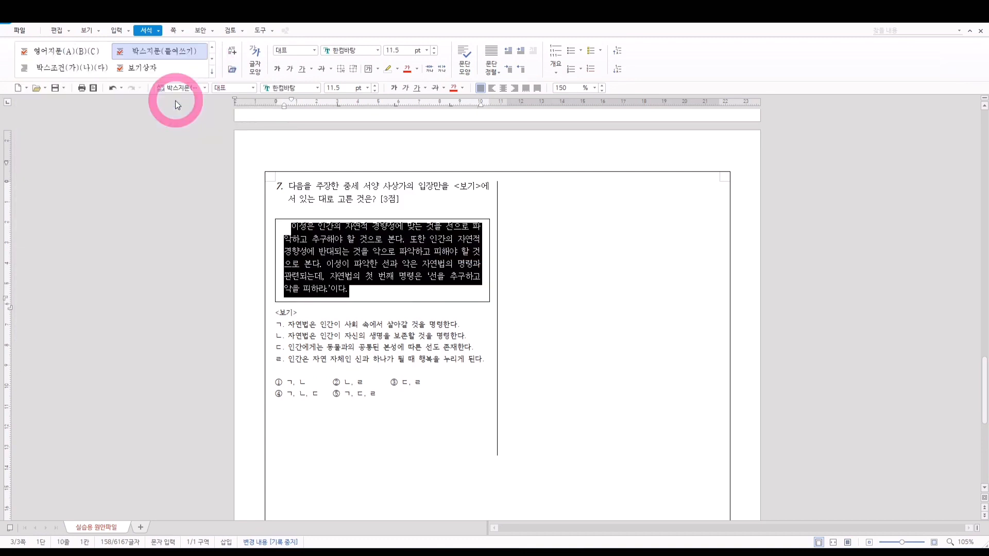
# - Insert the saved <보기> box on a new line below question 7's passage and enlarge it to the column width
pyautogui.click(281, 313)
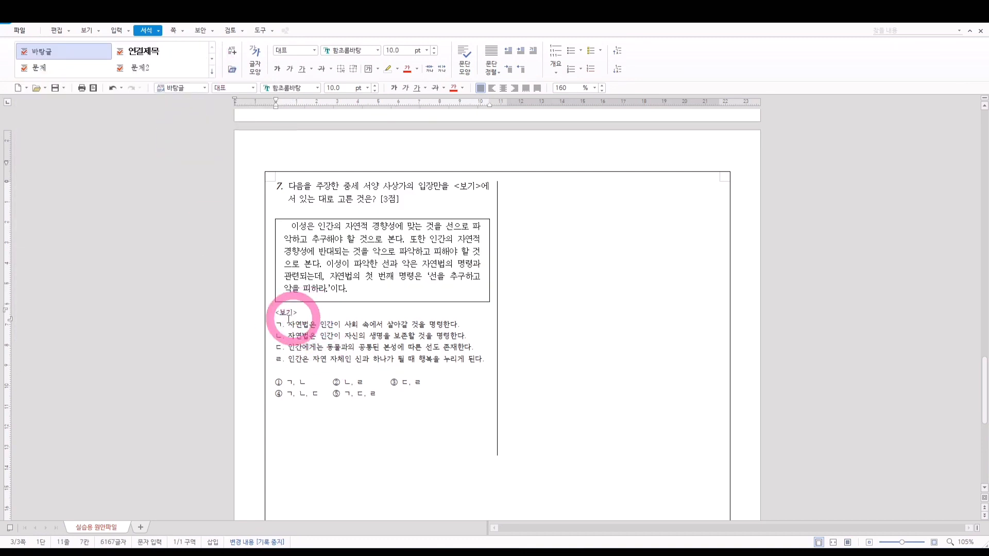
pyautogui.press('Return')
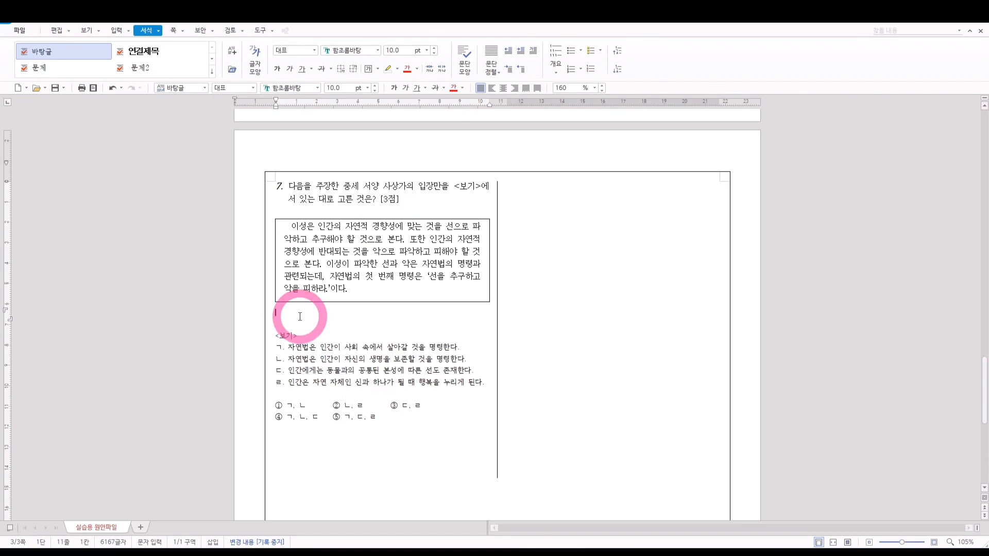
pyautogui.hotkey('alt', 'i')
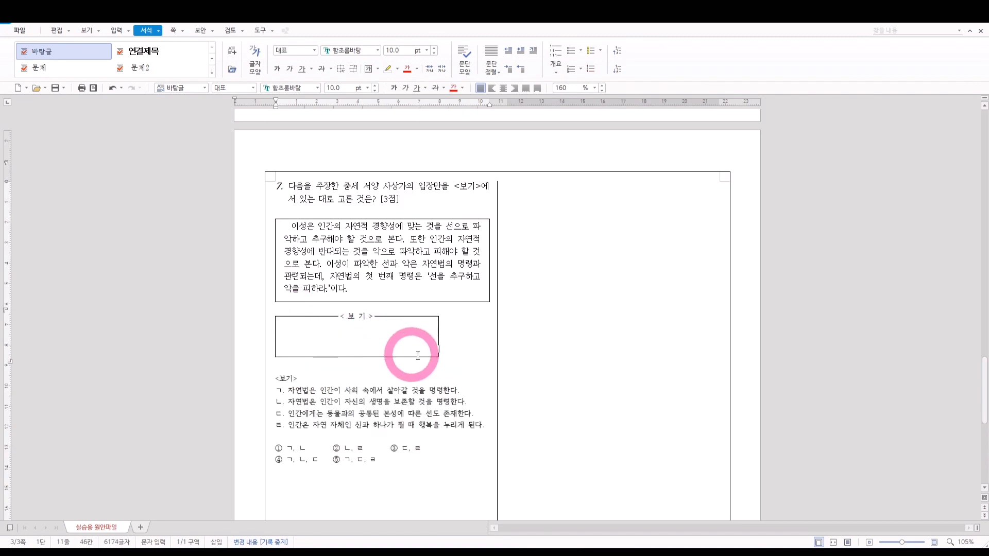
pyautogui.moveTo(439, 361); pyautogui.dragTo(490, 378)
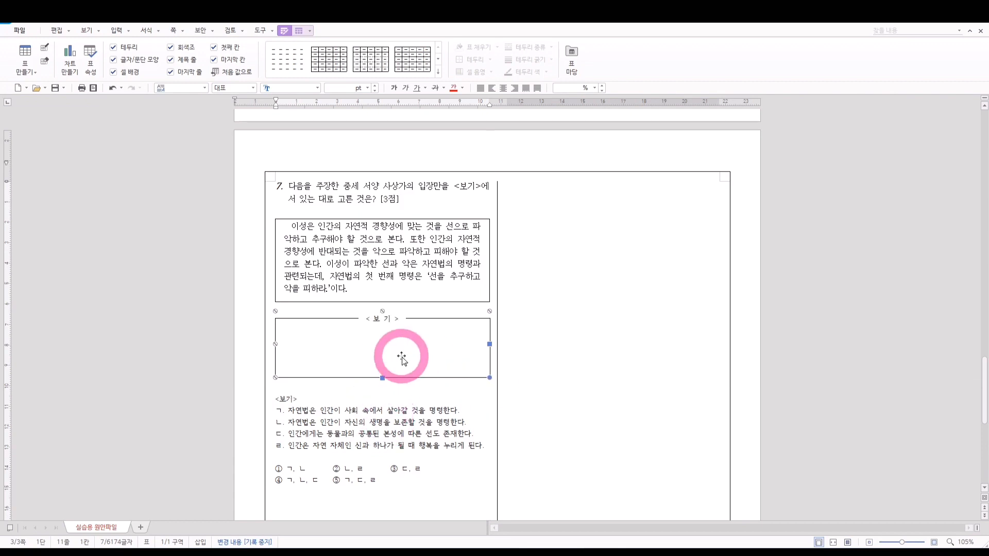
# - Move question 7's four statements ㄱ to ㄹ into the empty <보기> box
pyautogui.click(402, 410)
pyautogui.click(402, 352)
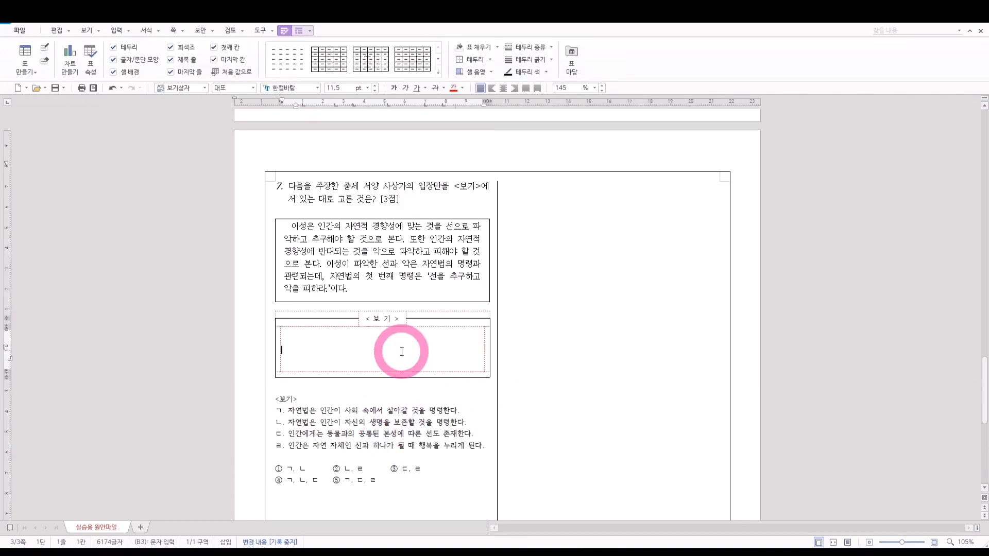
pyautogui.moveTo(277, 411); pyautogui.dragTo(474, 447)
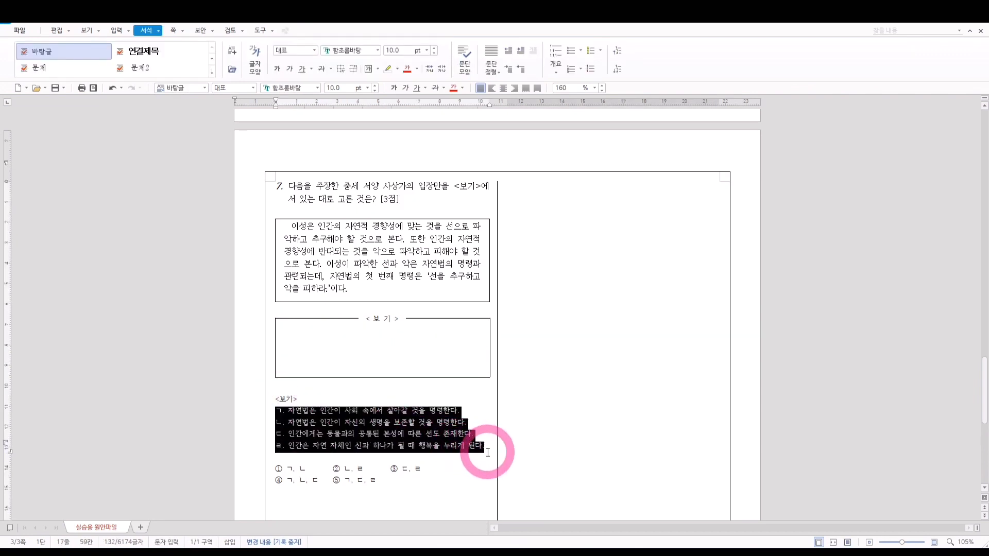
pyautogui.moveTo(415, 354); pyautogui.dragTo(415, 355)
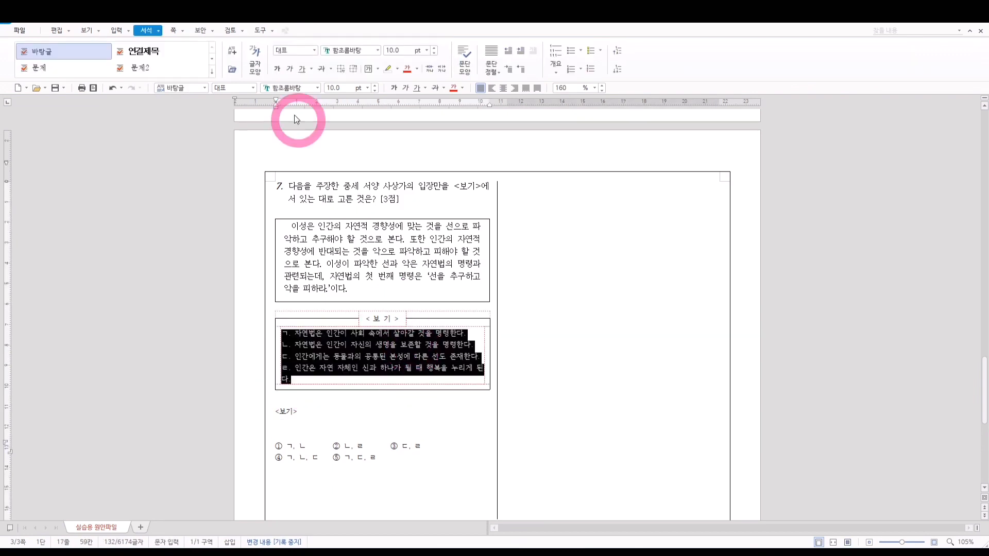
# - Apply the 보기상자 style to the four statements inside question 7's <보기> box
pyautogui.click(146, 30)
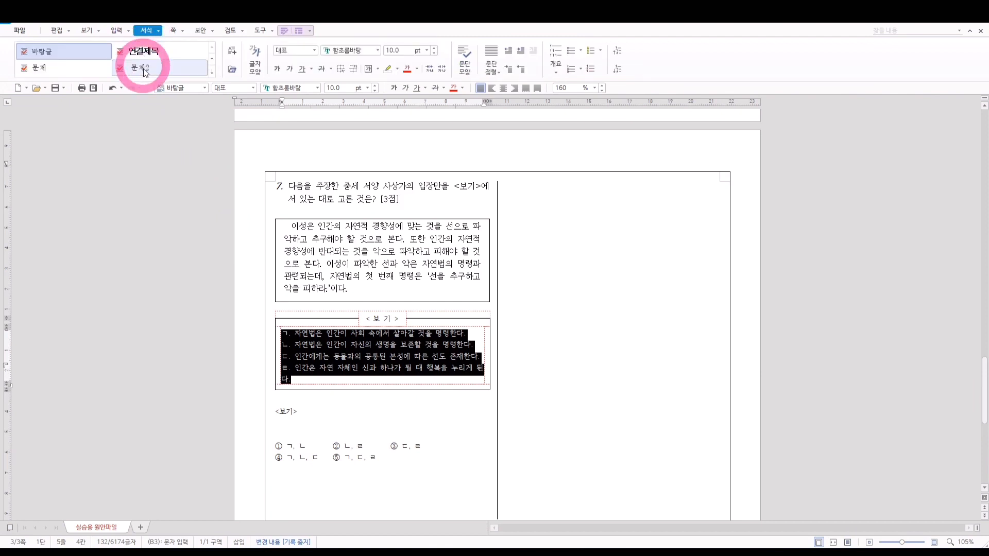
pyautogui.click(211, 76)
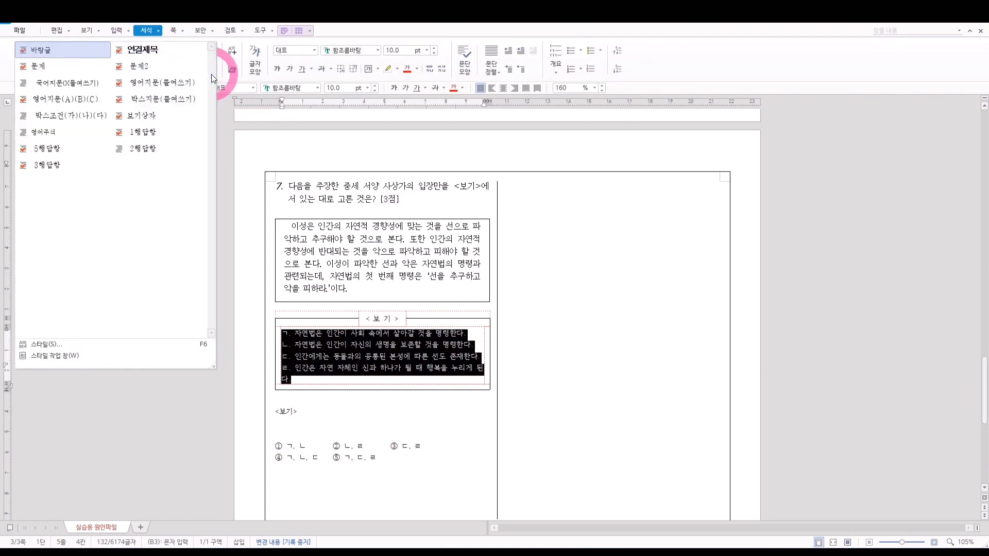
pyautogui.click(159, 117)
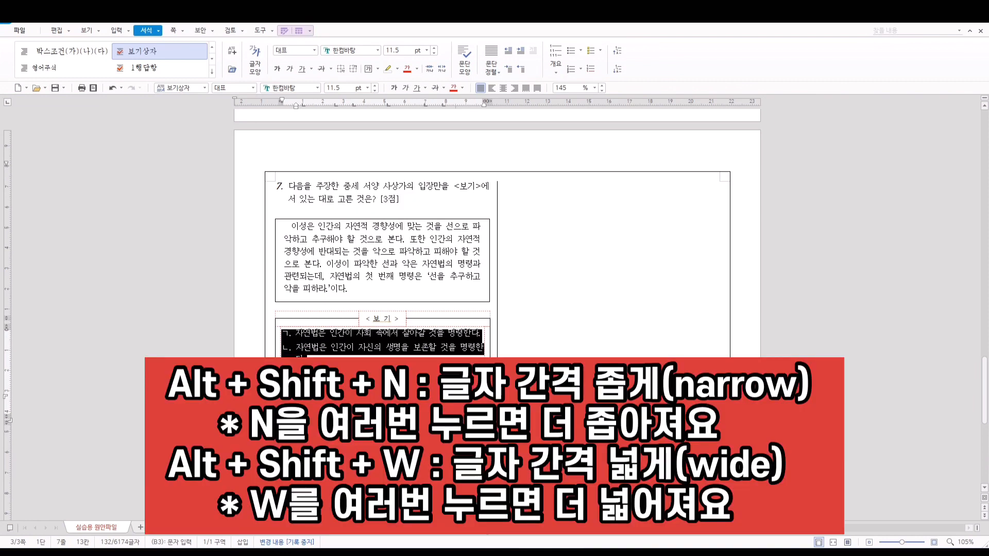
# - Narrow the letter spacing of all four boxed statements, and further tighten the ㄷ statement to fit one line
pyautogui.hotkey('alt', 'shift', 'n')
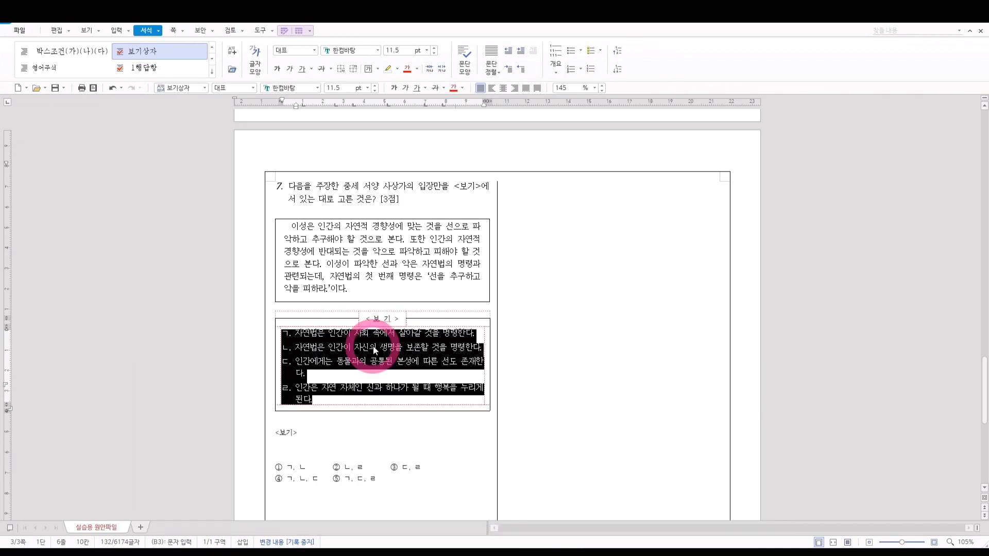
pyautogui.tripleClick(330, 364)
pyautogui.click(321, 373)
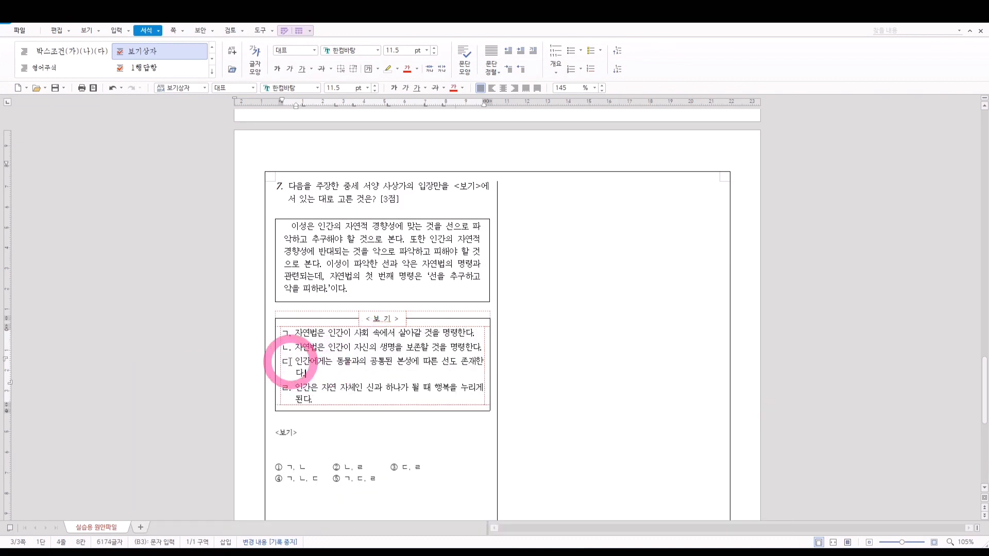
pyautogui.moveTo(290, 362); pyautogui.dragTo(313, 374)
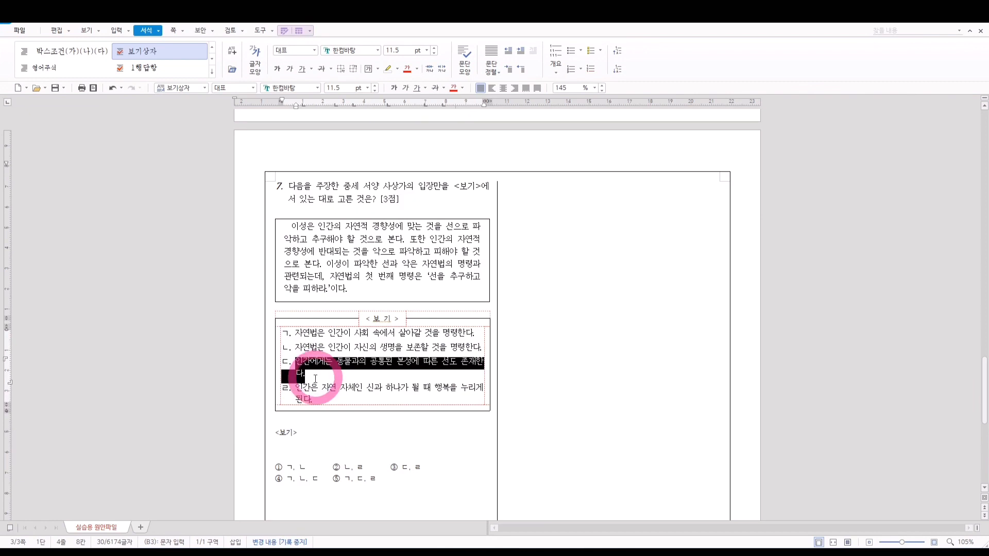
pyautogui.hotkey('alt', 'shift', 'n')
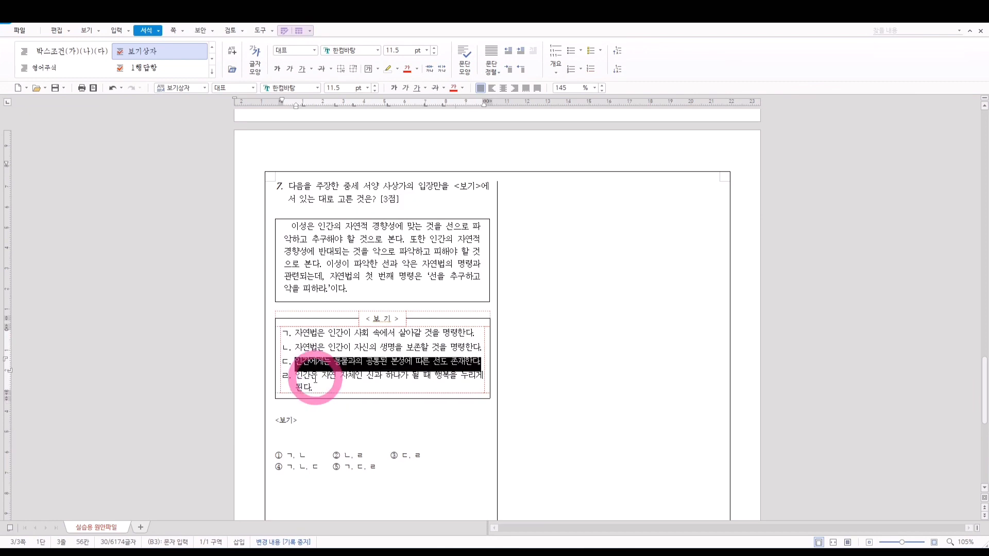
# - Delete the leftover <보기> label beneath question 7's box
pyautogui.click(347, 400)
pyautogui.click(308, 430)
pyautogui.click(306, 411)
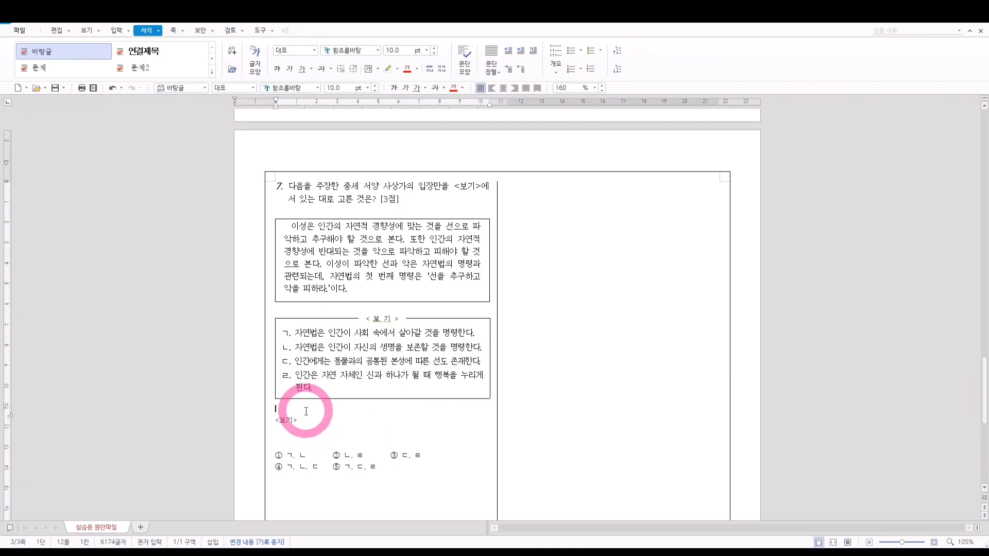
pyautogui.moveTo(298, 410); pyautogui.dragTo(305, 439)
pyautogui.press('Delete')
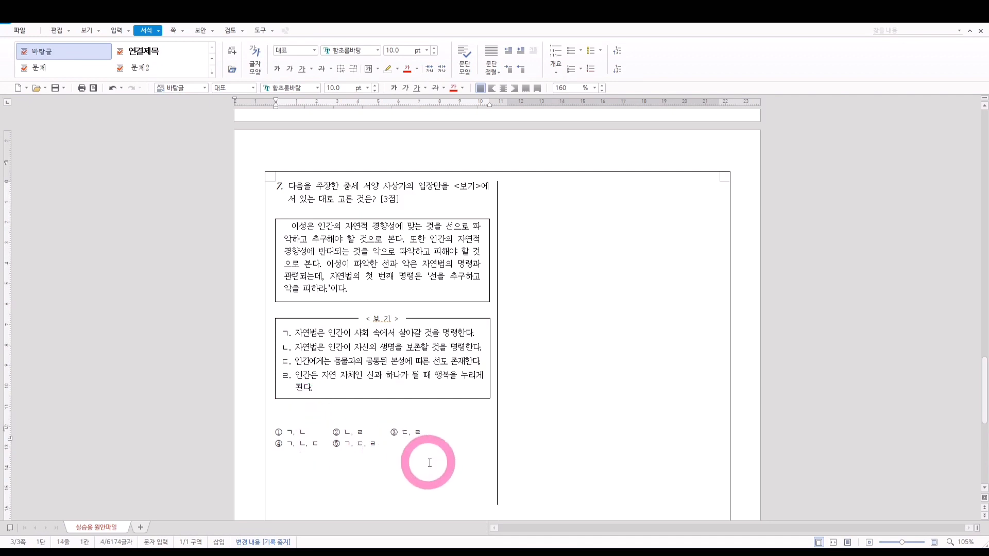
# - Apply the 2행답항 style to question 7's answer choices and remove the blank lines above them
pyautogui.moveTo(410, 447); pyautogui.dragTo(267, 427)
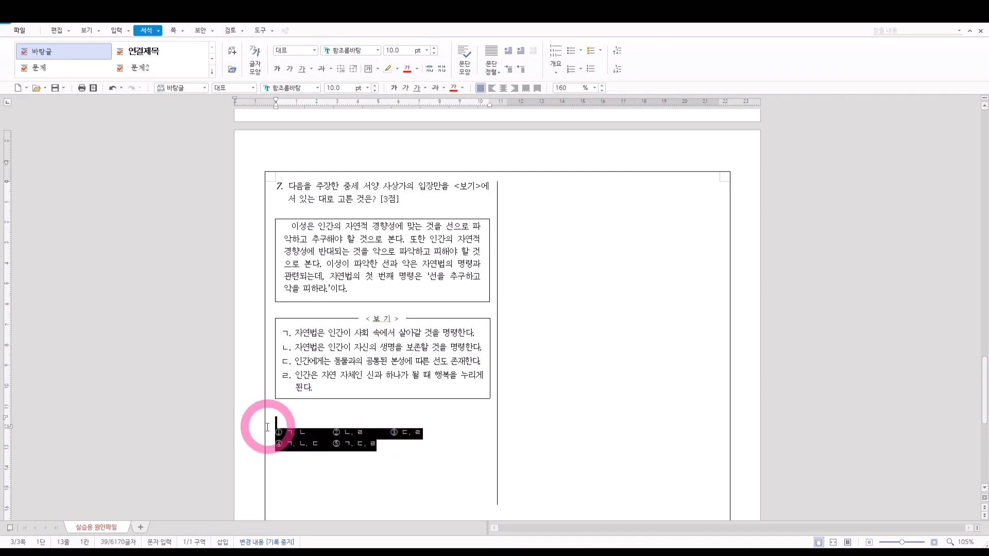
pyautogui.click(214, 71)
pyautogui.click(141, 151)
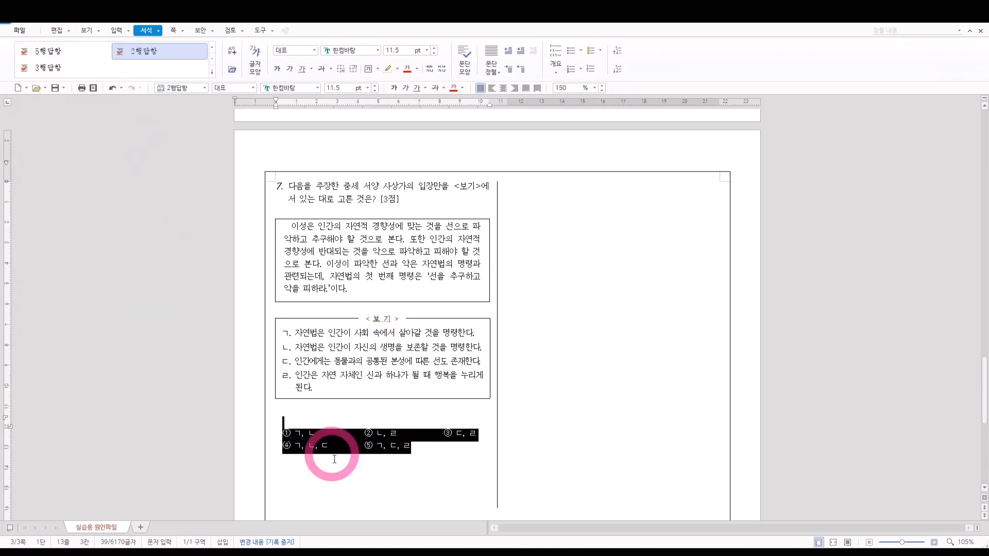
pyautogui.click(346, 423)
pyautogui.press('BackSpace')
pyautogui.press('BackSpace')
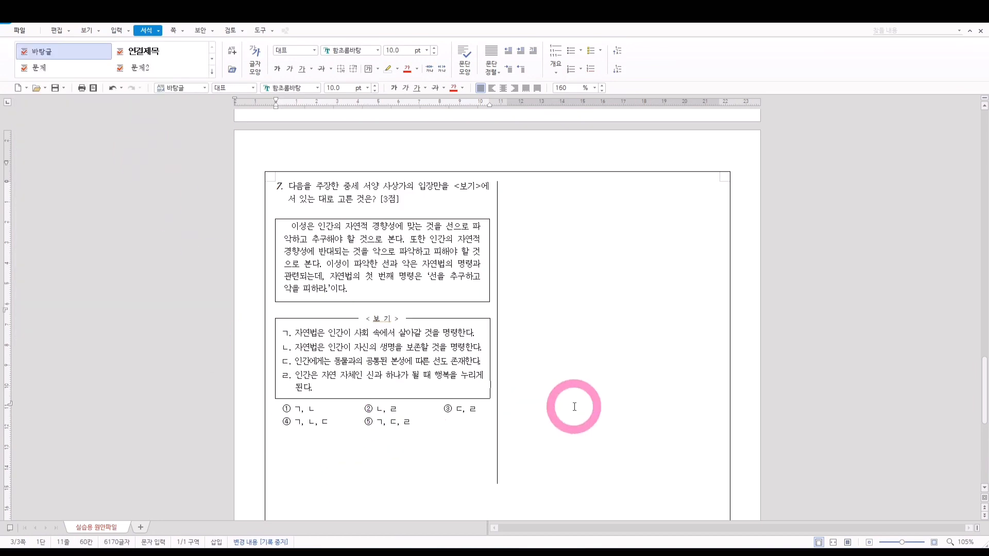
pyautogui.click(572, 407)
# - Open the 문제 style used by question 1's stem on the first page for editing
pyautogui.scroll(3, 461, 446)
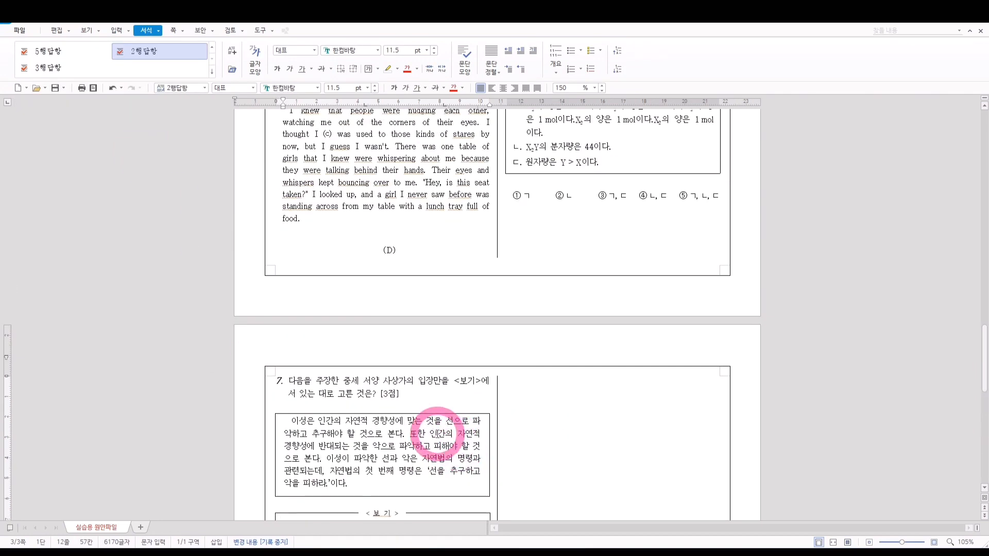
pyautogui.scroll(8, 460, 446)
pyautogui.scroll(4, 442, 423)
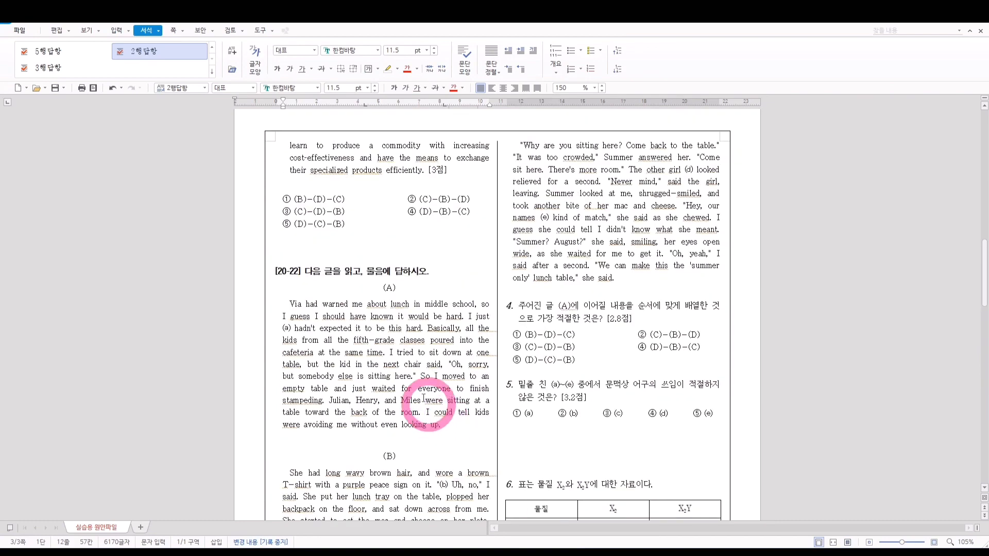
pyautogui.scroll(10, 451, 301)
pyautogui.scroll(6, 473, 326)
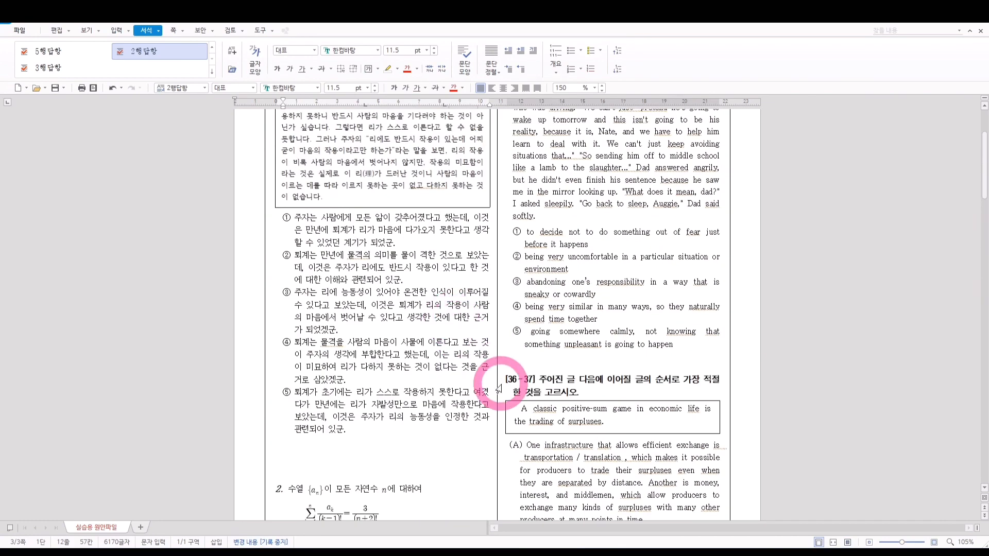
pyautogui.click(509, 171)
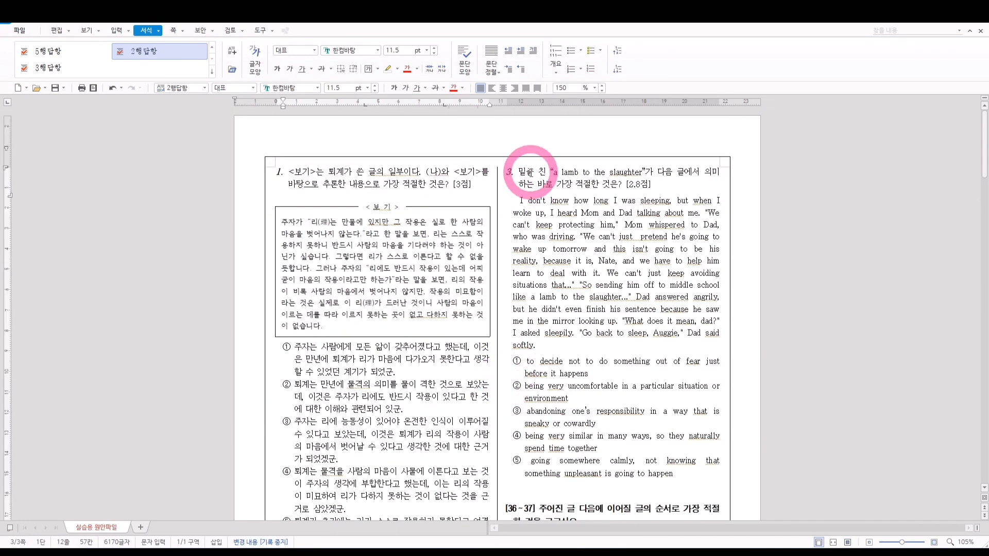
pyautogui.click(292, 169)
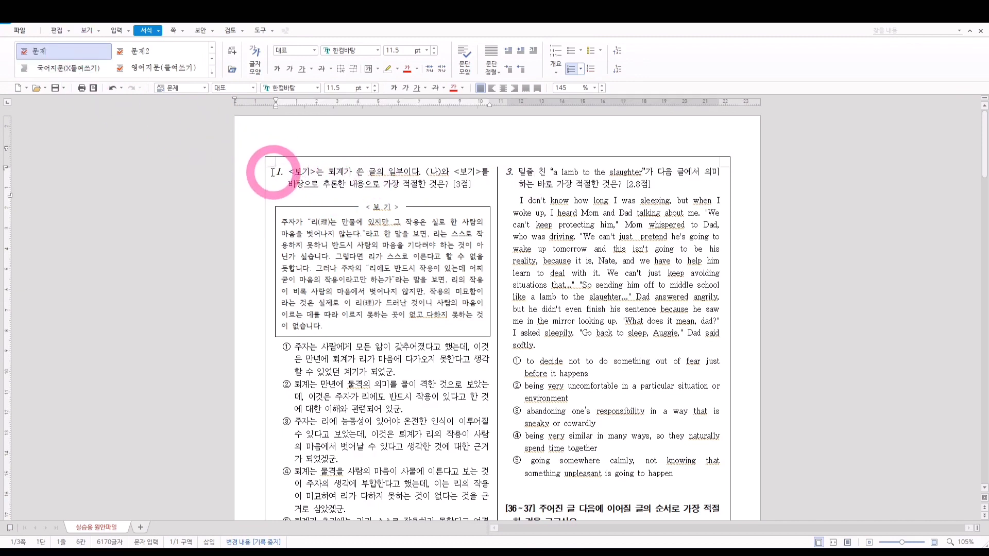
pyautogui.rightClick(46, 57)
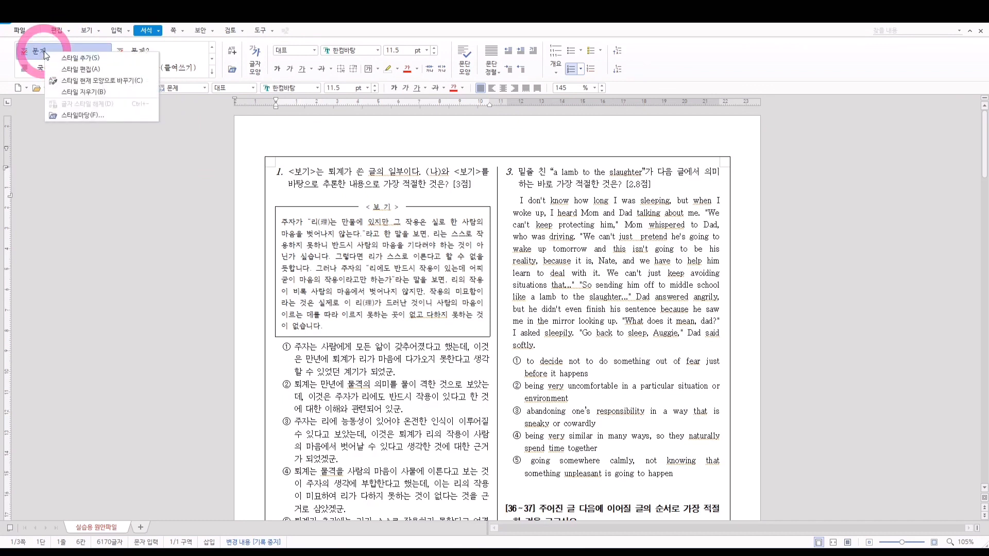
pyautogui.click(70, 72)
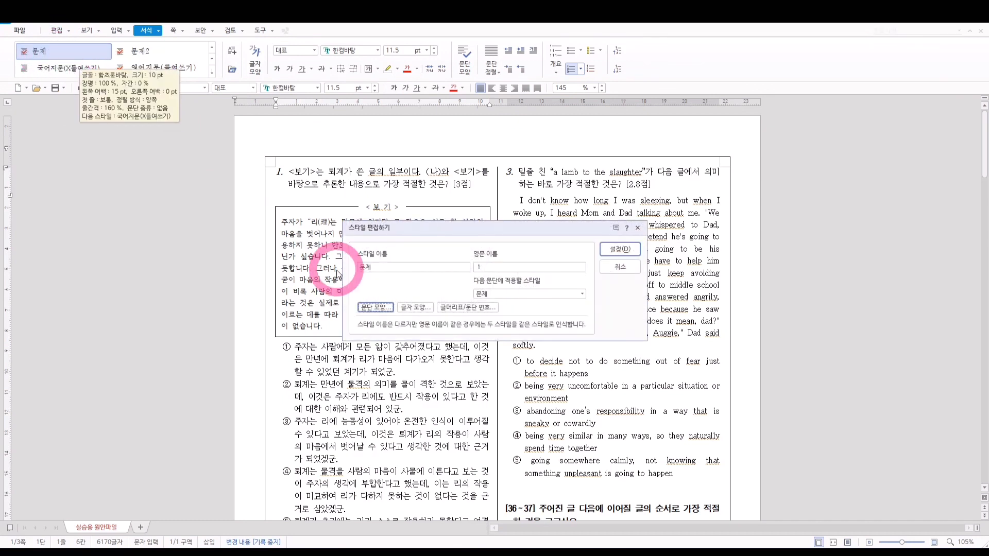
# - Set the level 1 number's font size to 15 pt in the 문제 style's custom paragraph numbering and apply the changes
pyautogui.click(468, 308)
pyautogui.click(417, 159)
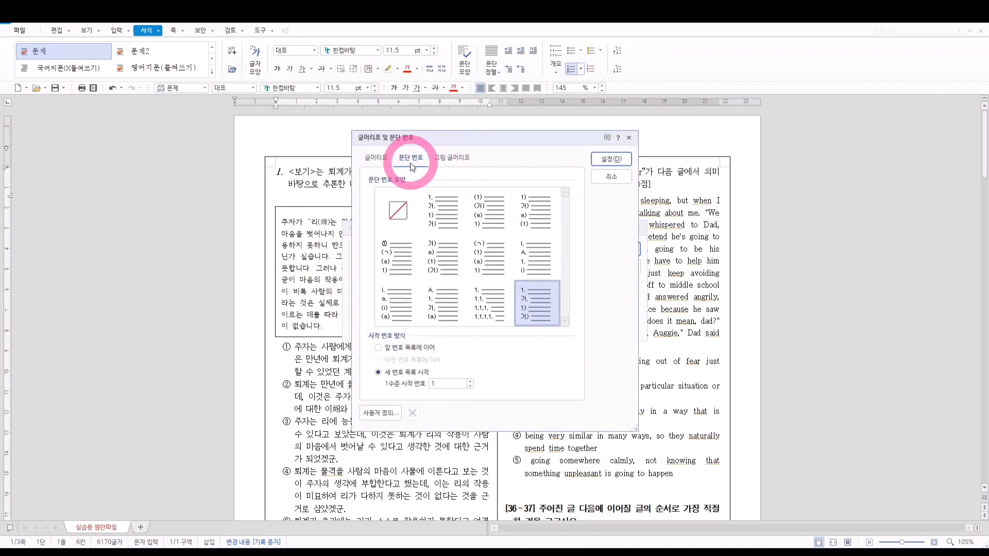
pyautogui.click(520, 296)
pyautogui.click(379, 415)
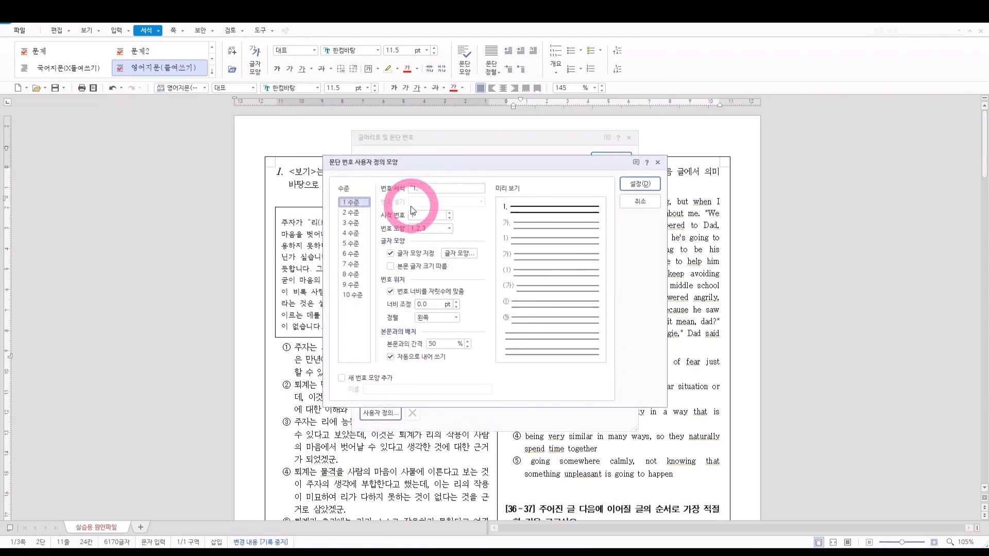
pyautogui.click(462, 254)
pyautogui.click(441, 193)
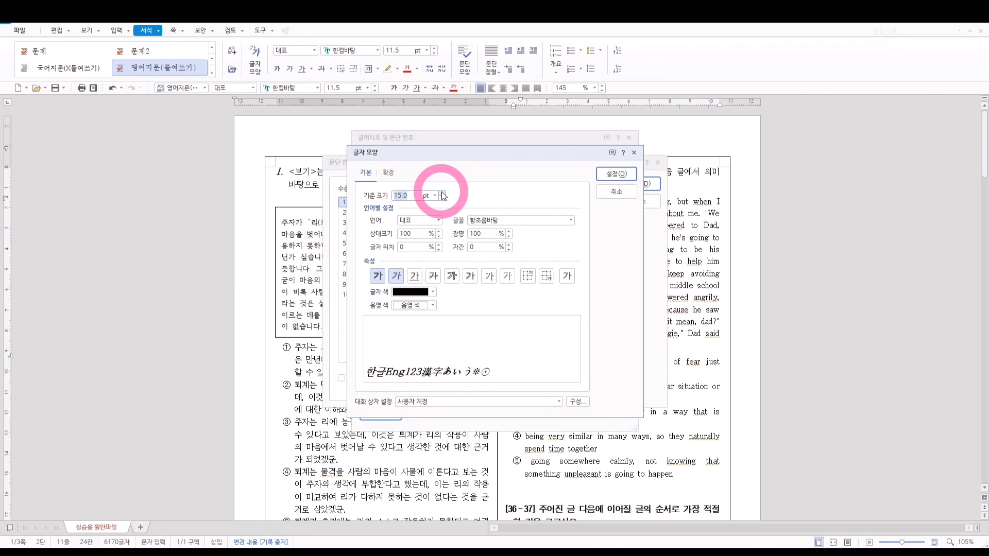
pyautogui.click(616, 174)
pyautogui.click(648, 186)
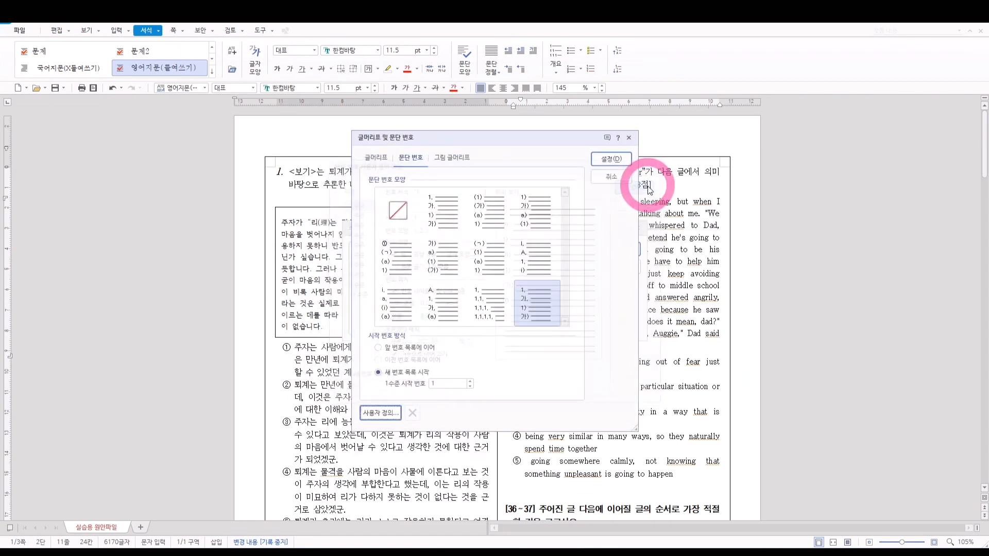
pyautogui.click(624, 158)
pyautogui.click(620, 250)
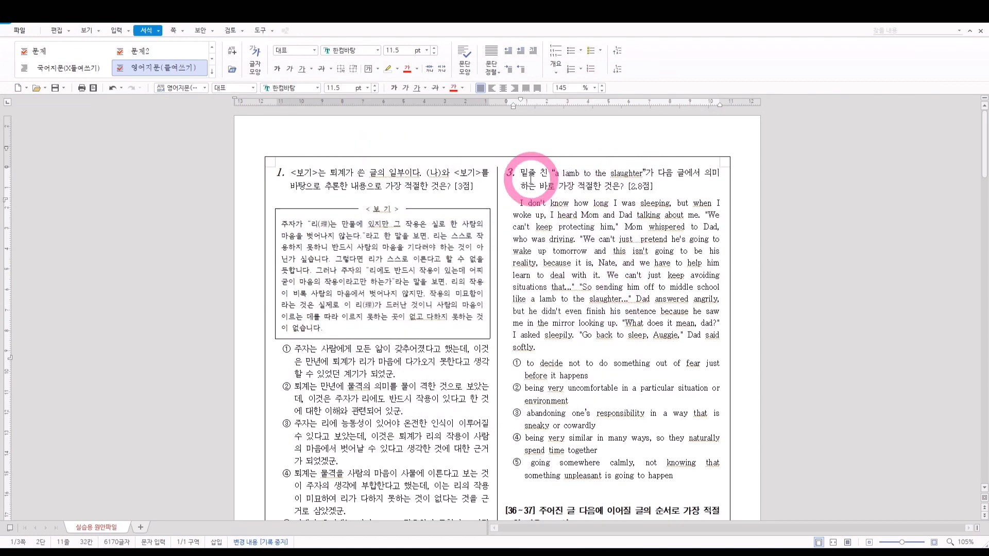
# - Open the custom paragraph number settings of the 문제 style for editing
pyautogui.scroll(-1, 521, 172)
pyautogui.scroll(-3, 545, 231)
pyautogui.scroll(-5, 545, 232)
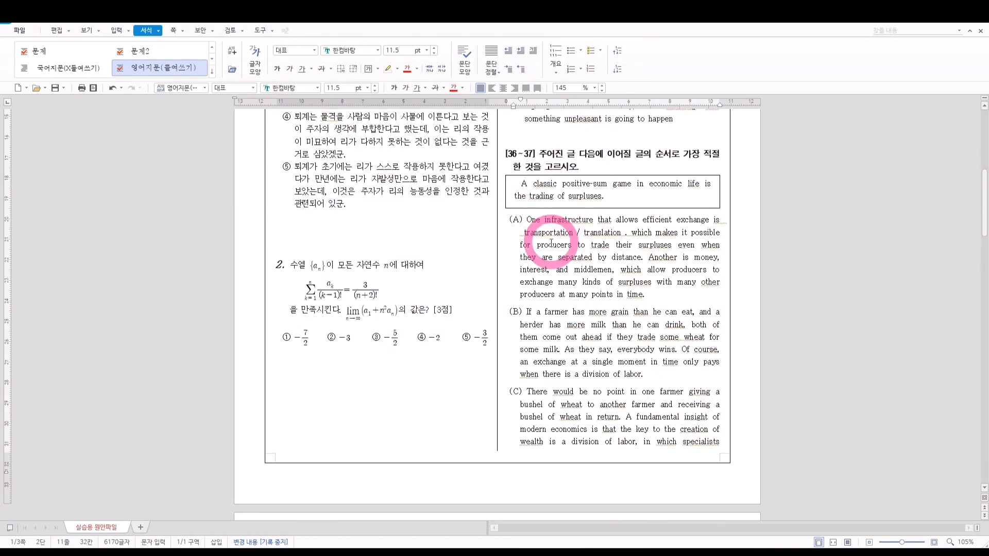
pyautogui.rightClick(69, 49)
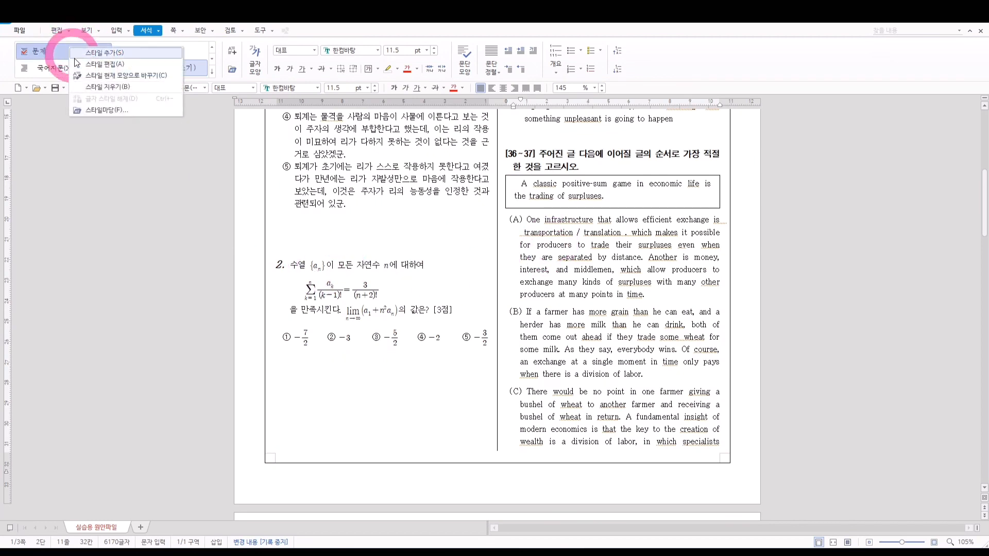
pyautogui.click(103, 64)
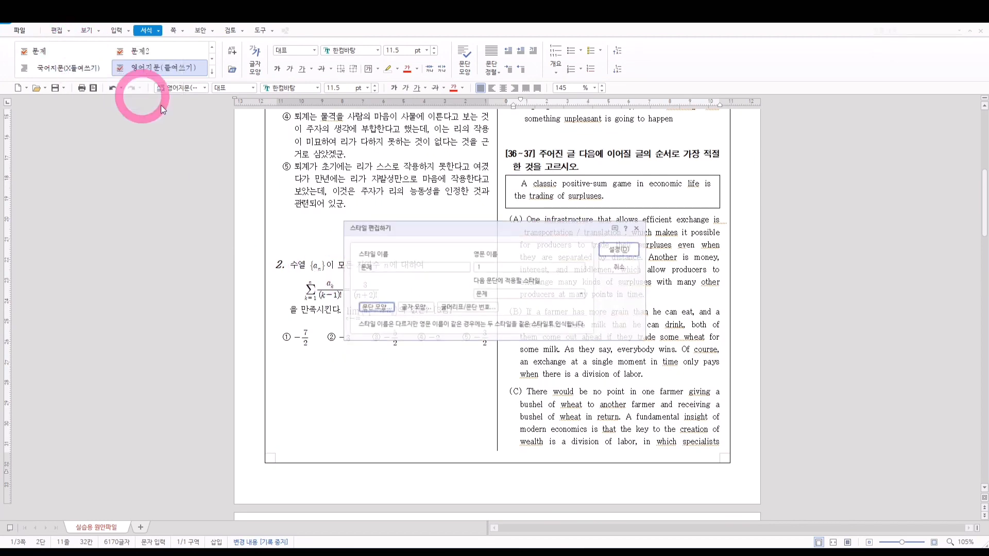
pyautogui.click(458, 309)
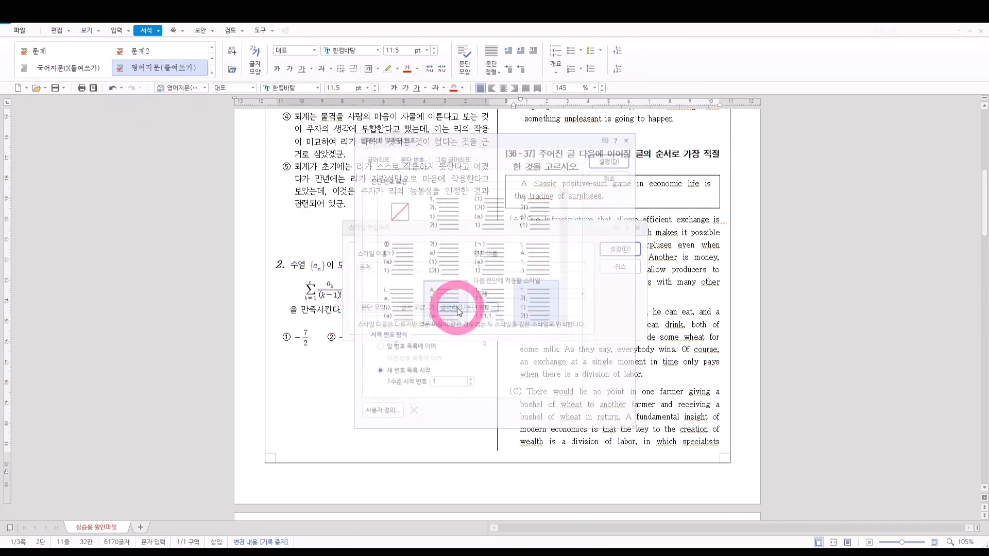
pyautogui.click(381, 413)
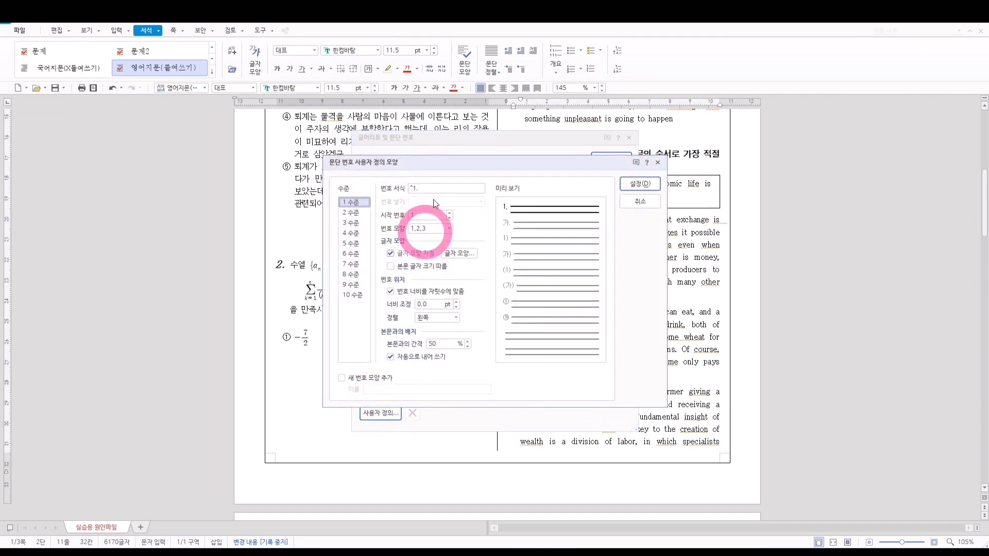
# - Set the level 1 number's font size to 16 pt and apply the change to the 문제 style
pyautogui.click(460, 255)
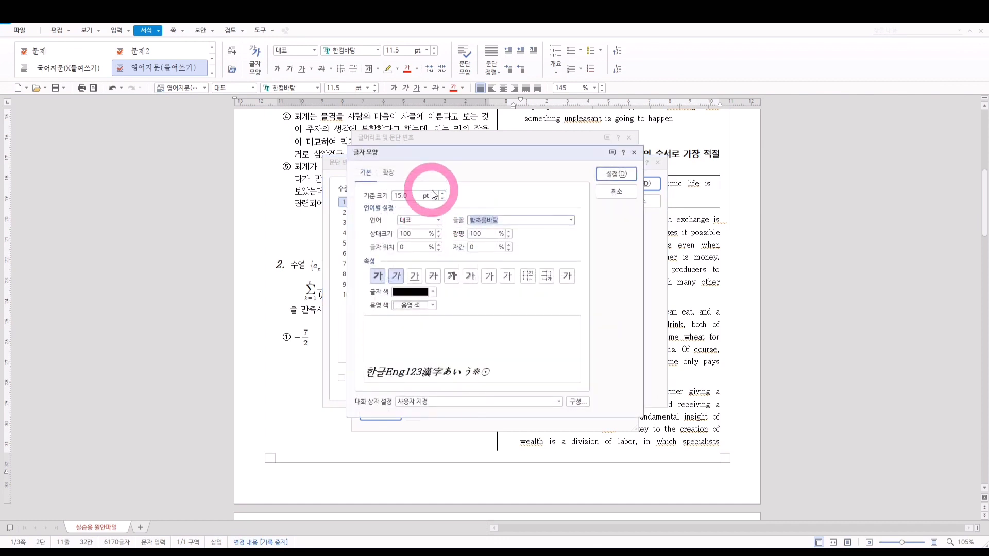
pyautogui.click(442, 193)
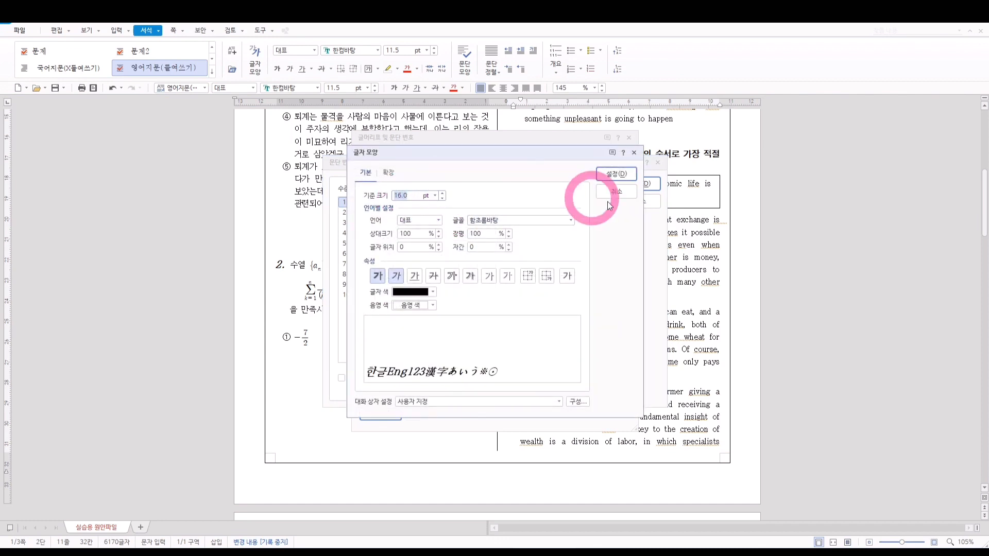
pyautogui.click(615, 174)
pyautogui.click(643, 184)
pyautogui.click(620, 162)
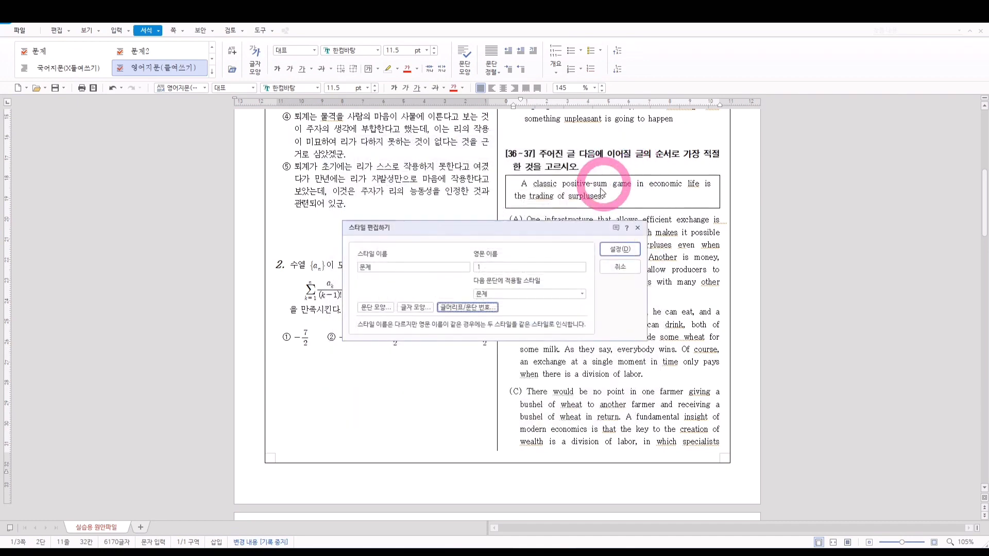
pyautogui.click(617, 250)
# - Check the question numbers across all pages of the exam, ending at question 7's stem on the last page
pyautogui.click(598, 273)
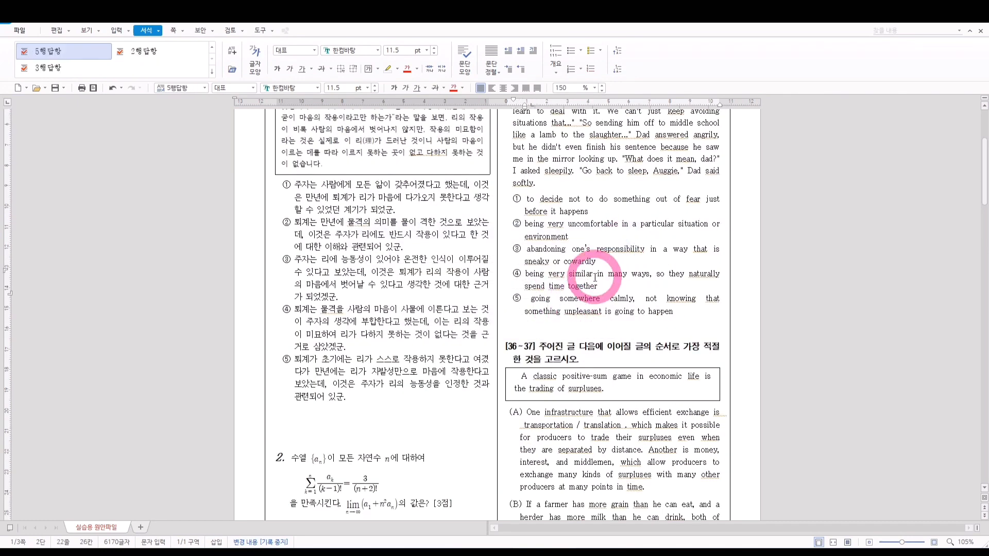
pyautogui.scroll(3, 570, 243)
pyautogui.scroll(-15, 496, 235)
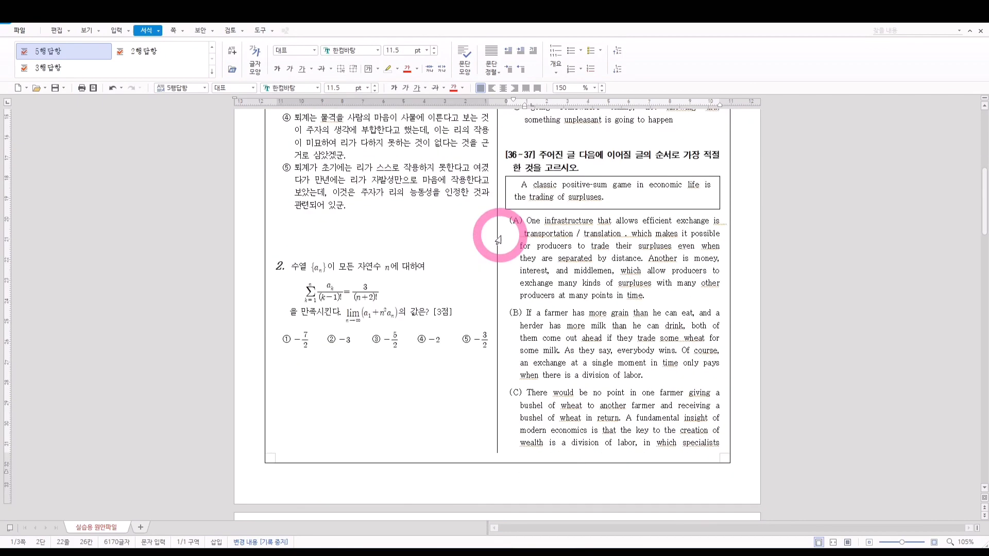
pyautogui.scroll(-15, 503, 239)
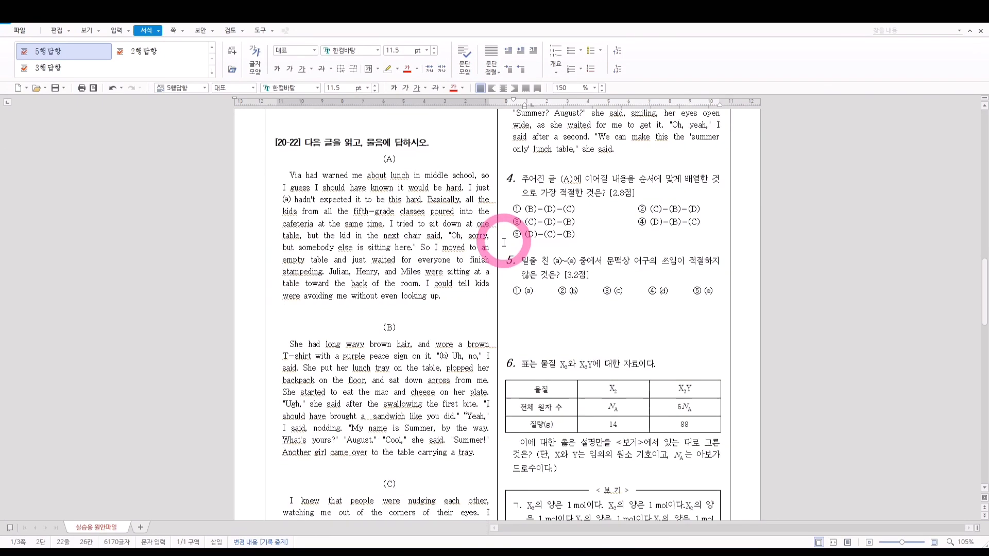
pyautogui.scroll(-3, 525, 257)
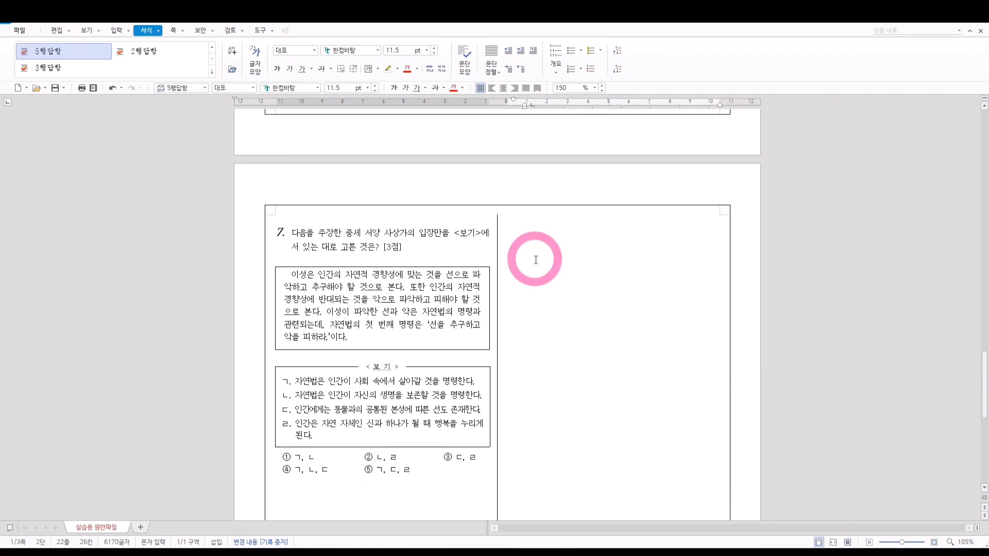
pyautogui.click(376, 156)
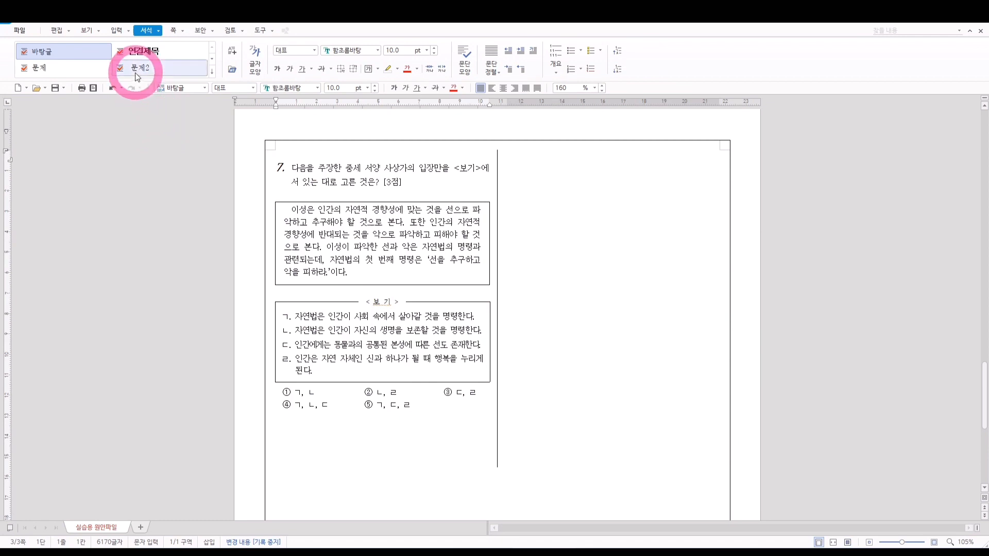
pyautogui.click(354, 168)
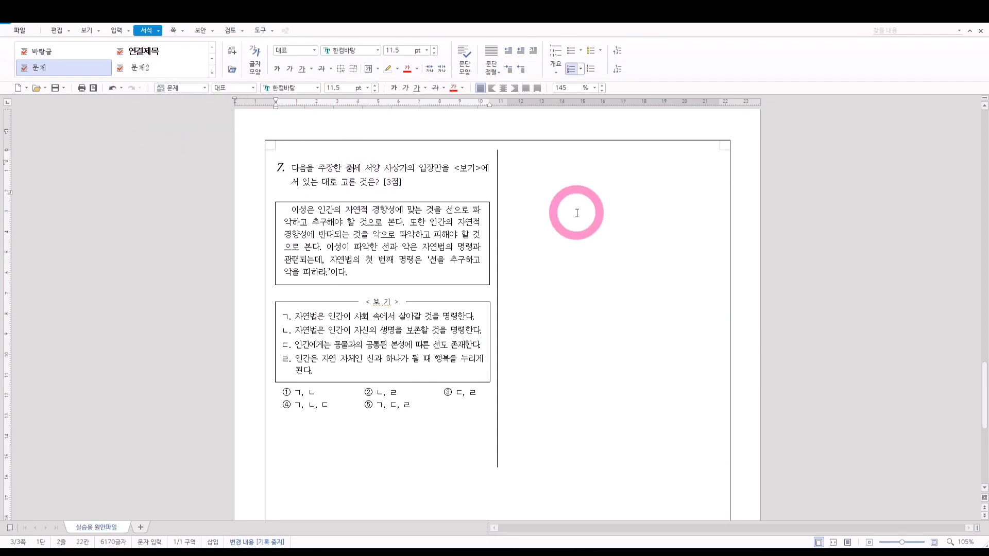